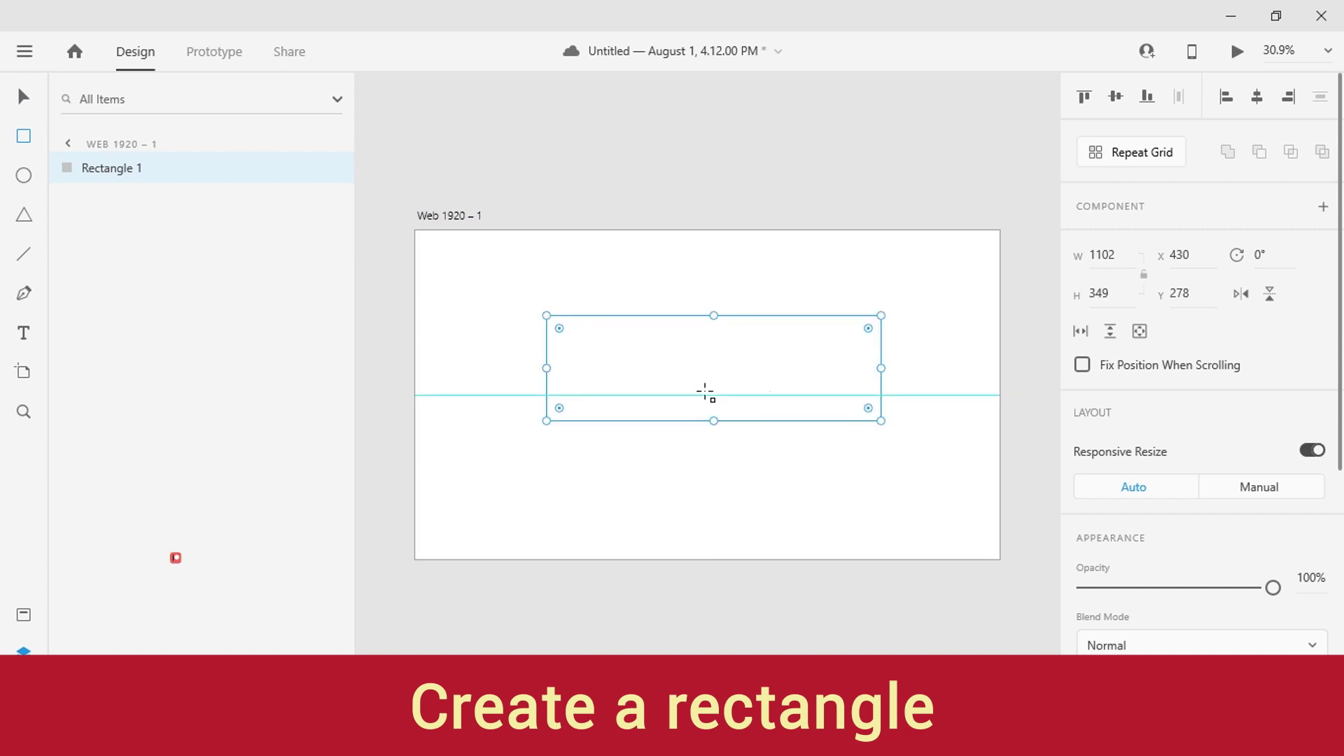
Step: Centre the rectangle on the artboard and round its corners fully to a 175 radius
key("v")
mouse_move(739, 371)
left_mouse_down()
mouse_move(748, 406)
mouse_move(773, 393)
mouse_move(752, 394)
left_mouse_up()
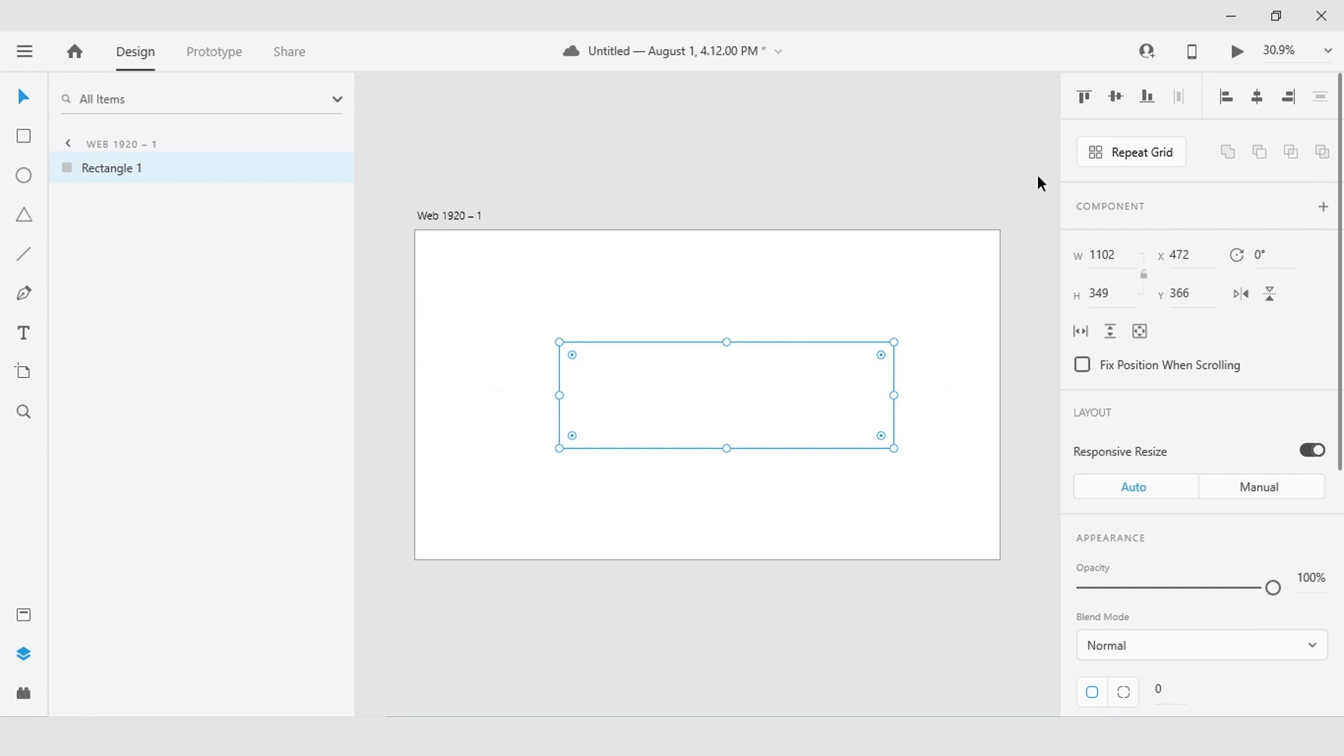
left_click(1266, 96)
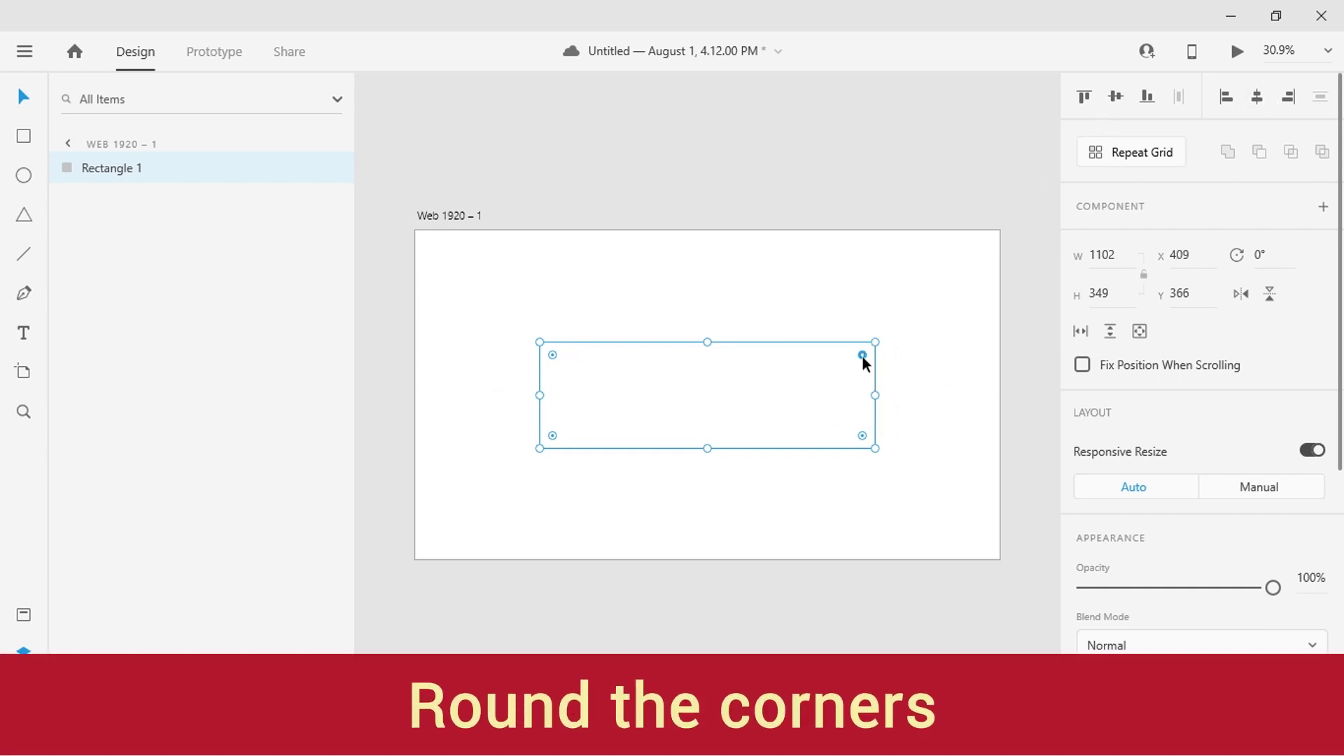
left_click_drag(862, 356, 738, 435)
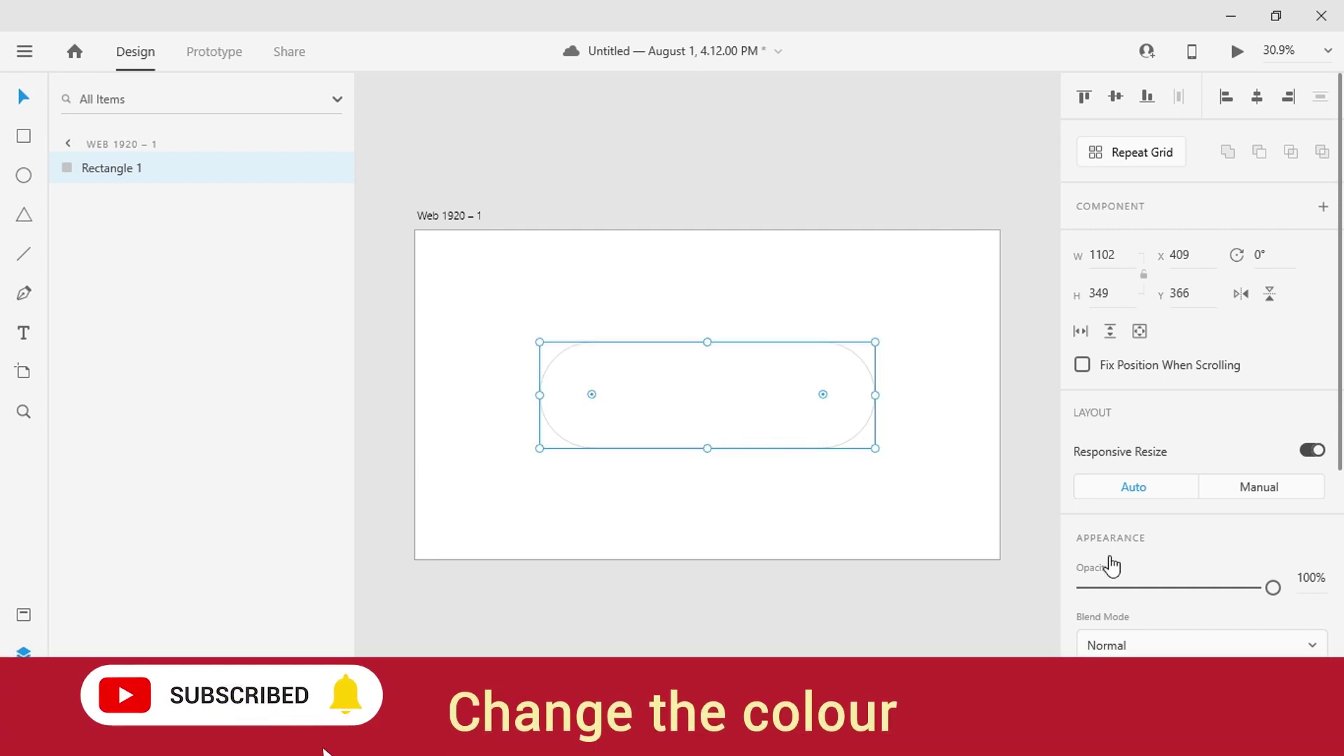
Step: Remove the rounded rectangle's border and set its fill to solid yellow #FFC400
scroll(1131, 546, "down", 2)
scroll(1133, 551, "down", 4)
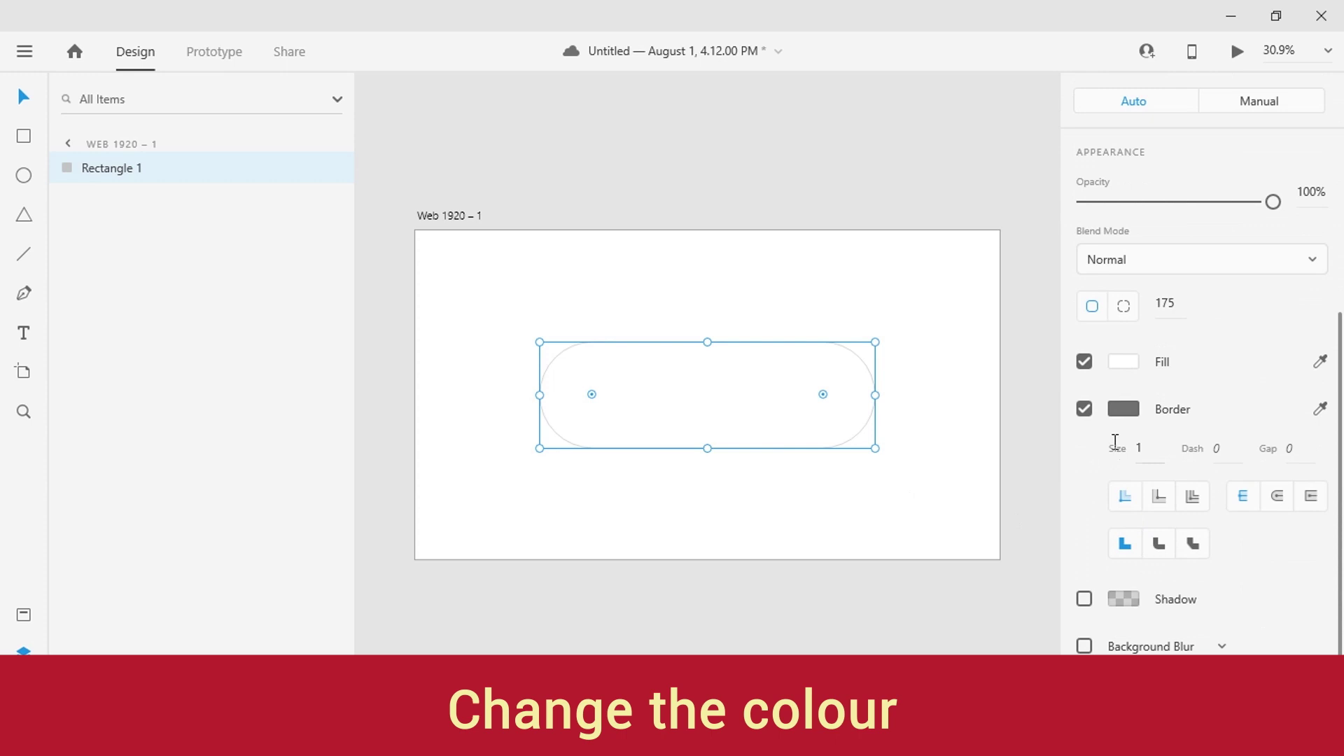
left_click(1085, 410)
scroll(1090, 420, "up", 2)
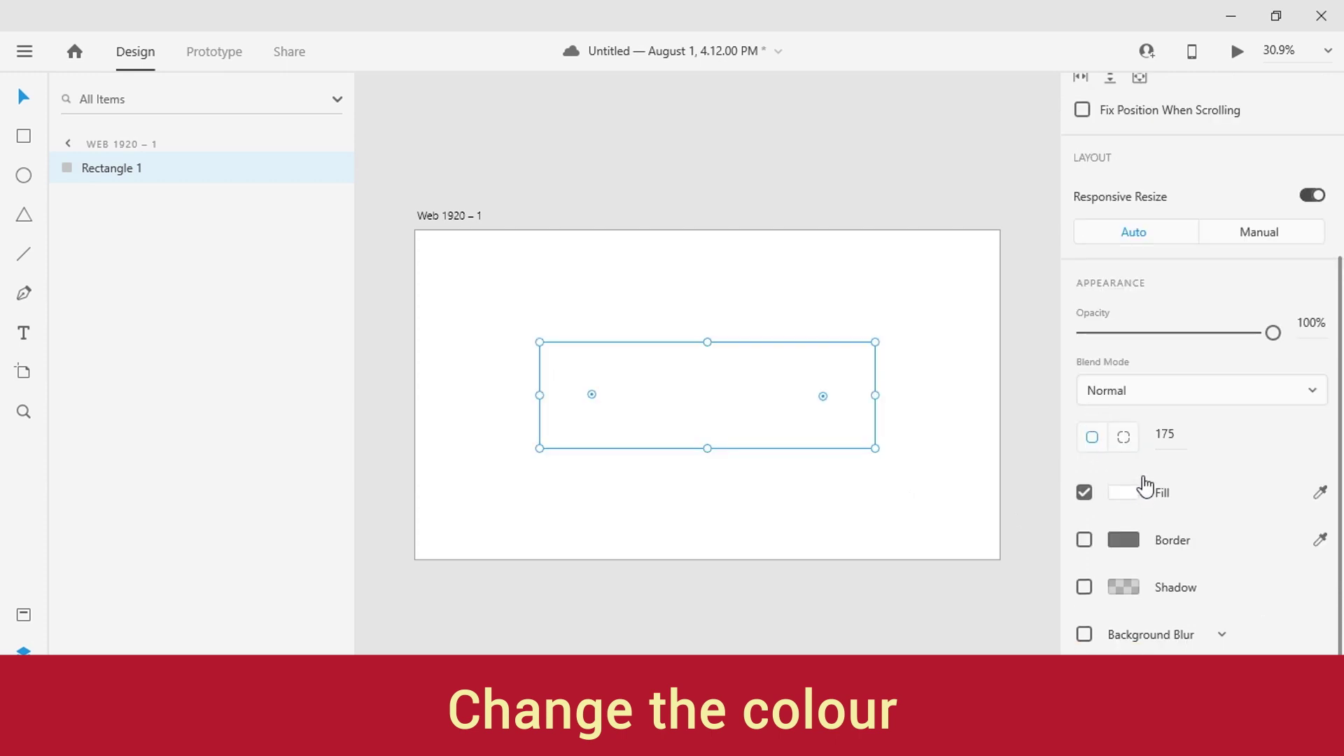
left_click(1135, 501)
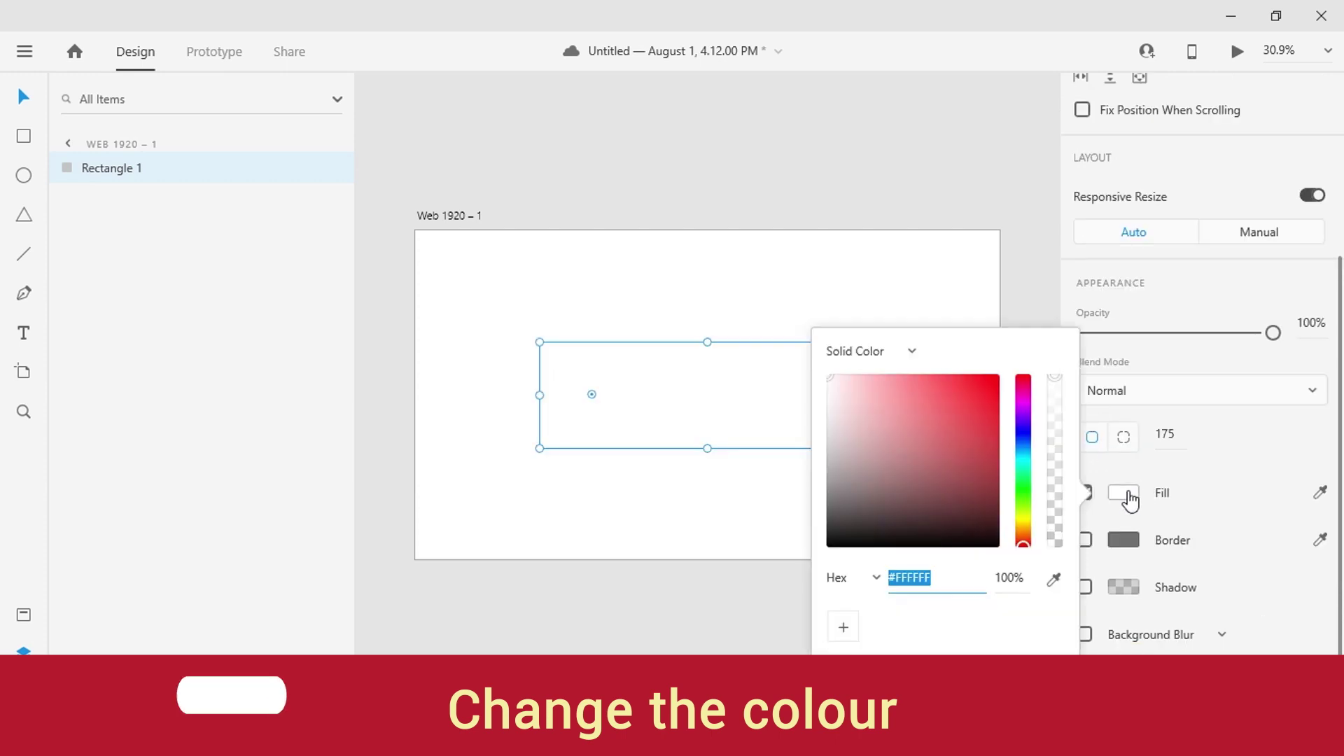
left_click(1024, 523)
left_click_drag(1024, 524, 1026, 535)
left_click_drag(976, 420, 1014, 351)
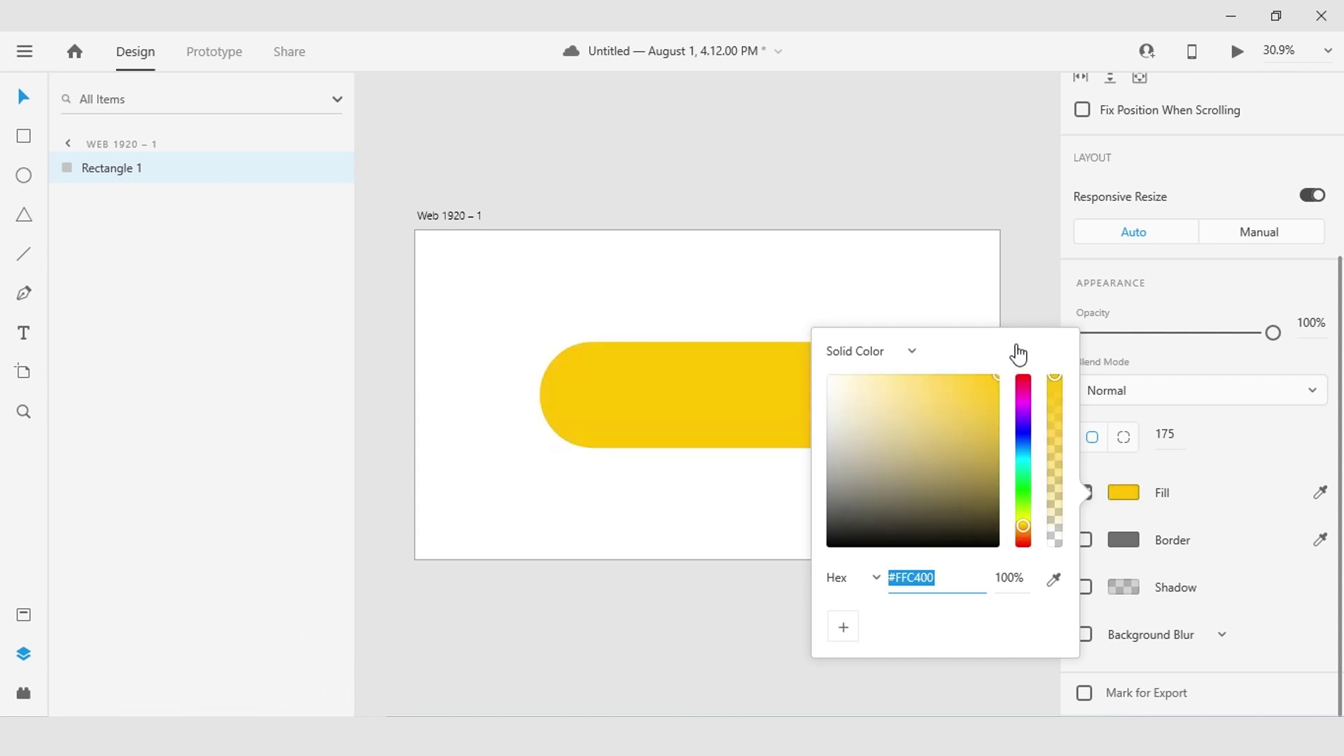
left_click(889, 186)
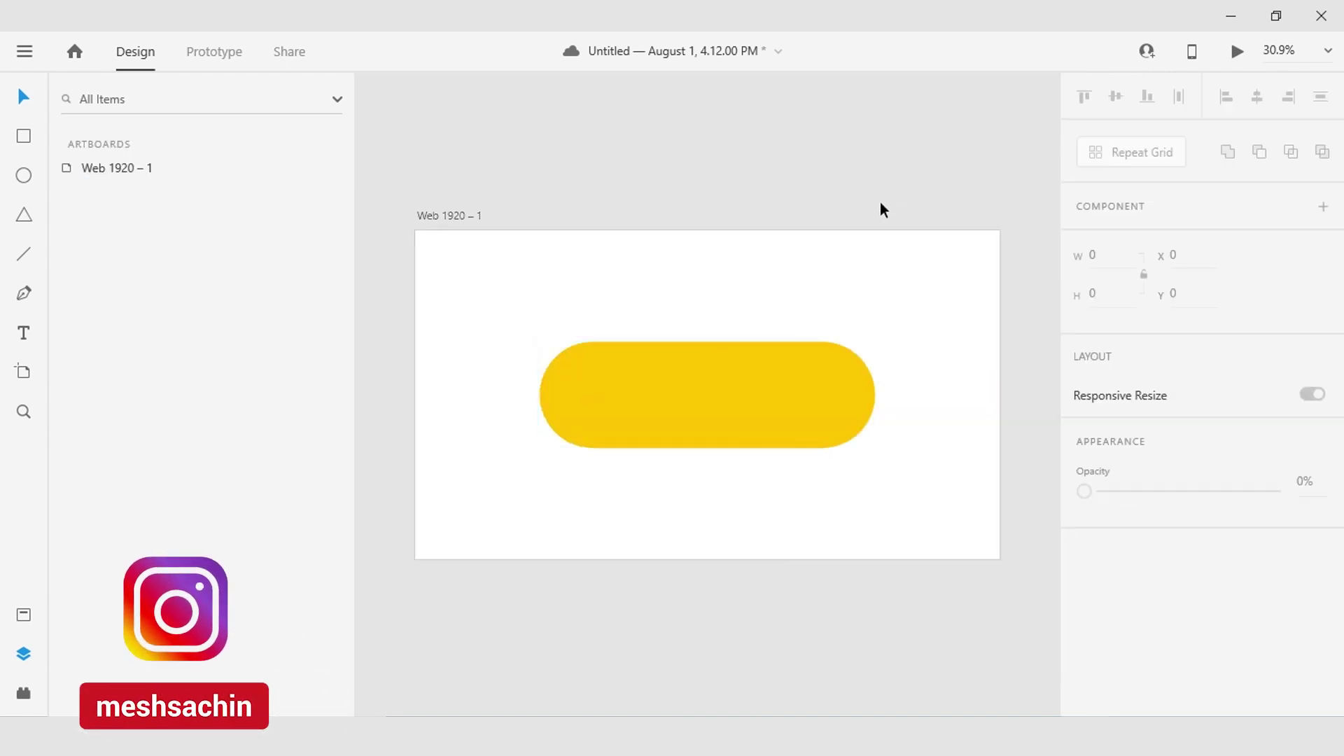
Step: Add the text "Buy Now" at the middle of the yellow rounded rectangle
scroll(804, 409, "up", 3)
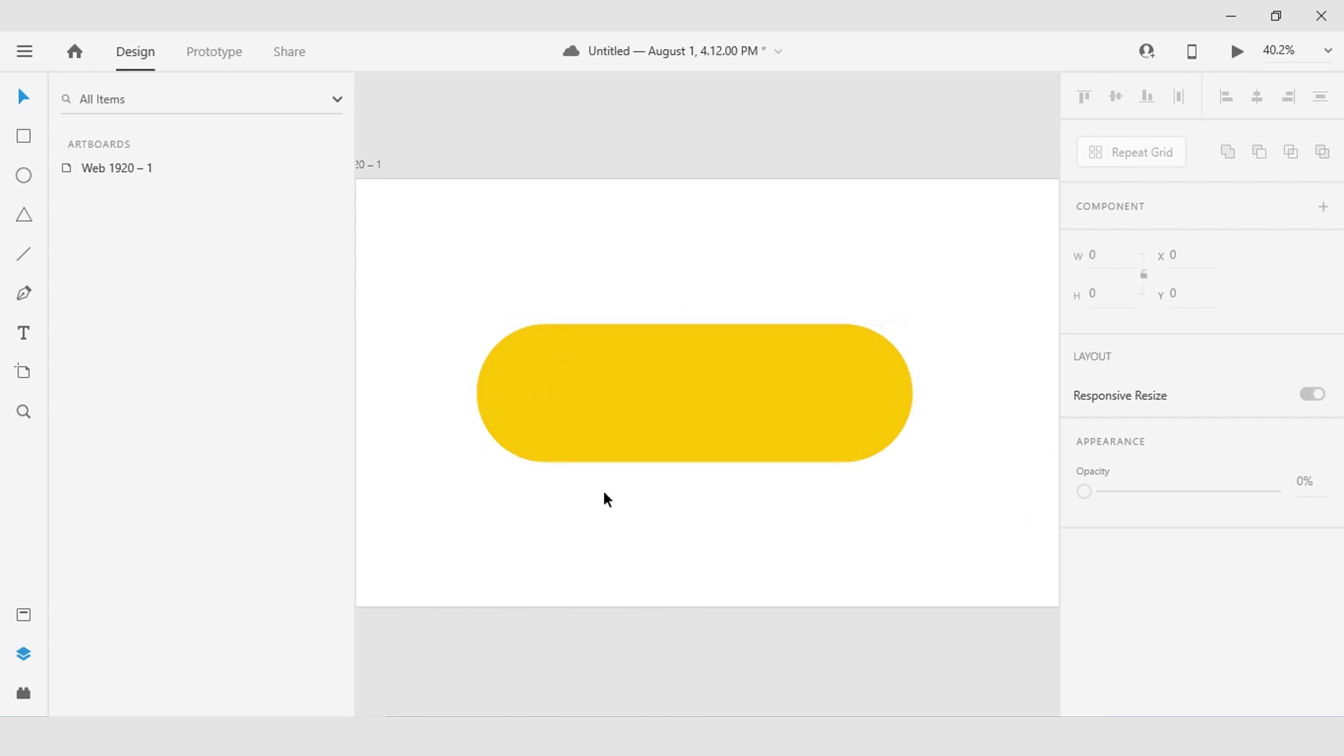
left_click(621, 444)
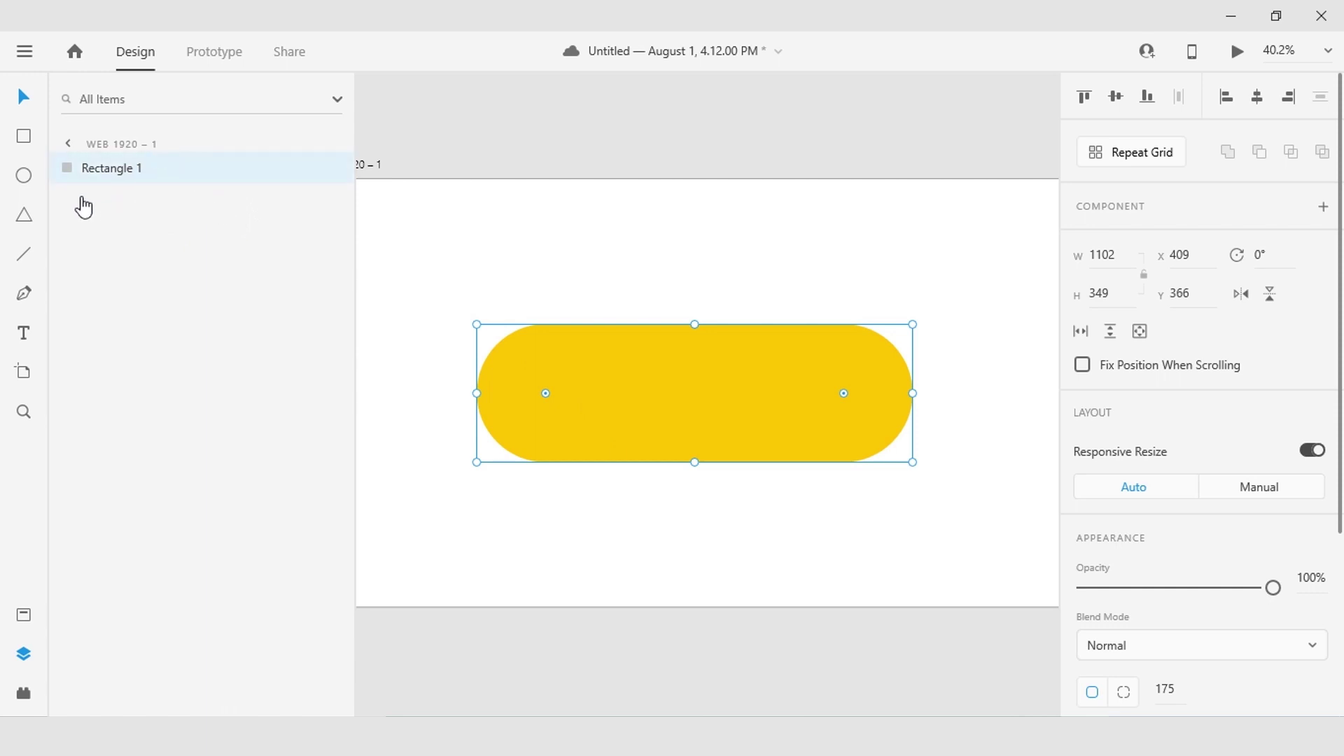
left_click(27, 334)
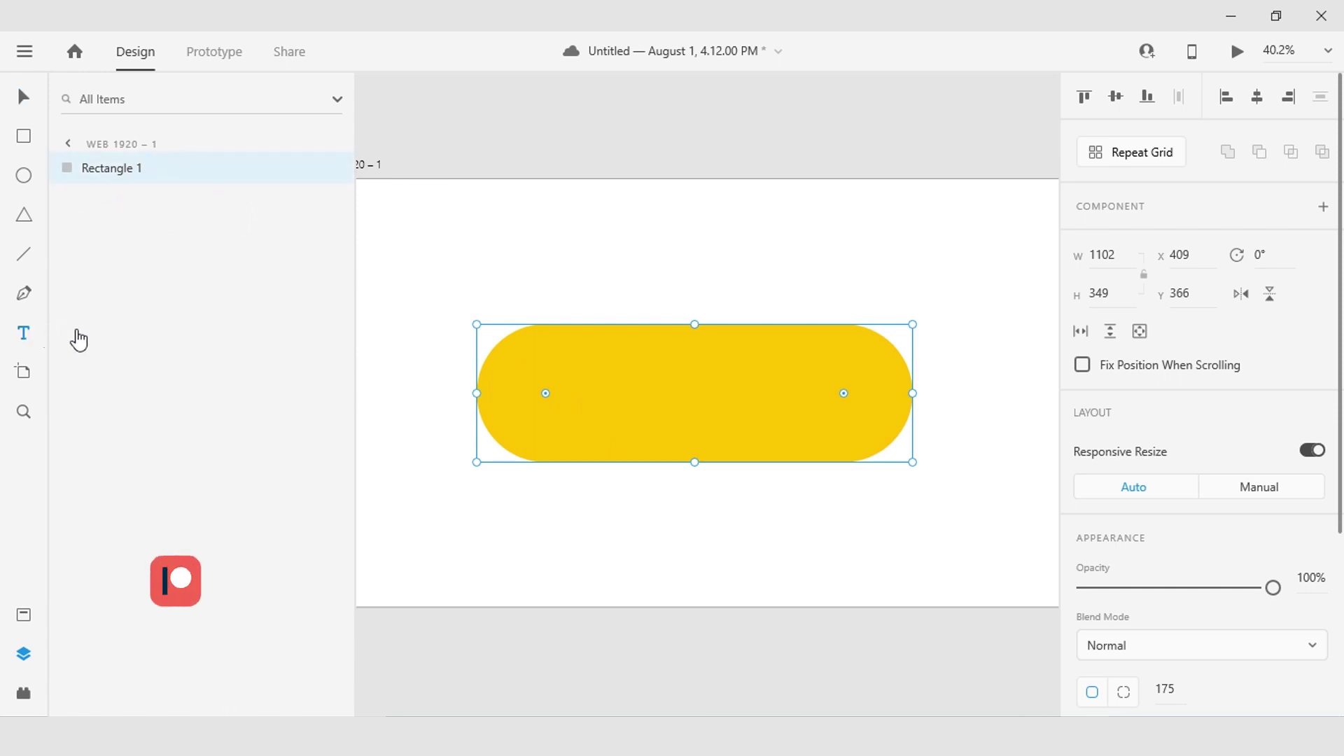
left_click(695, 393)
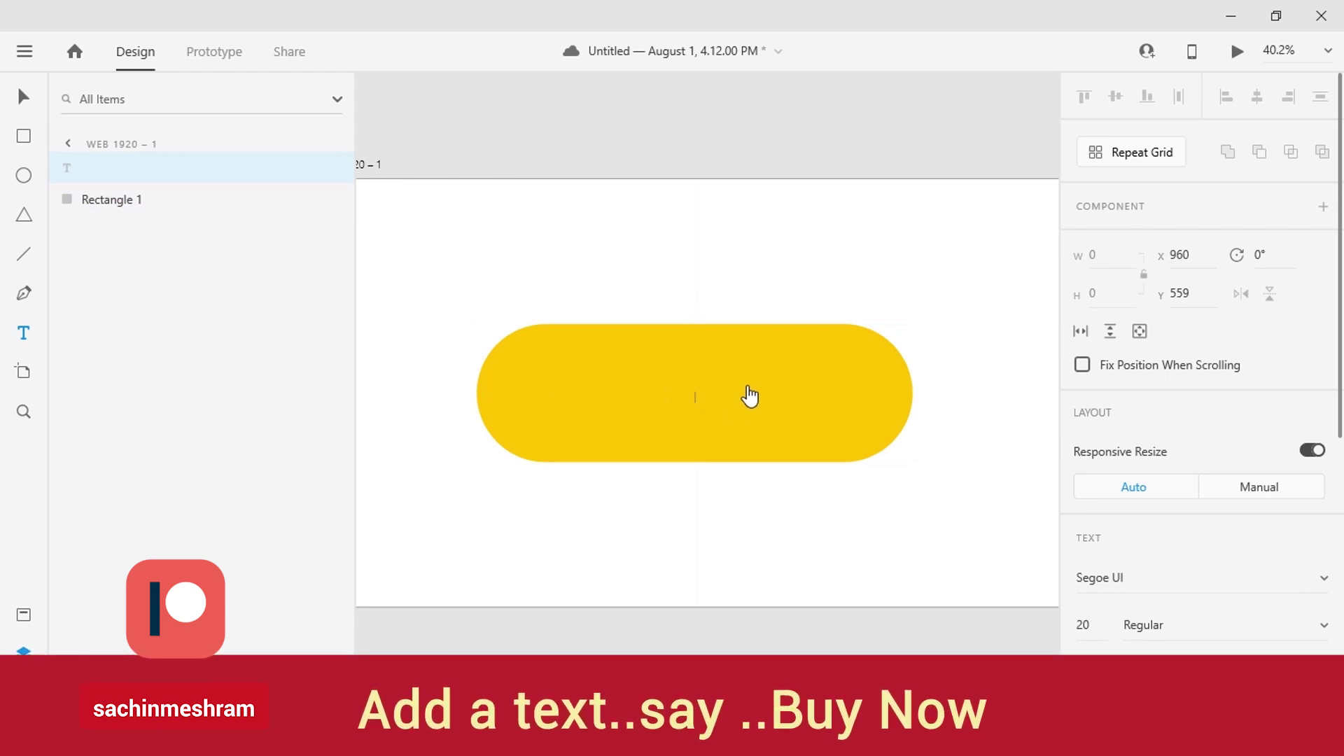
type("Buy")
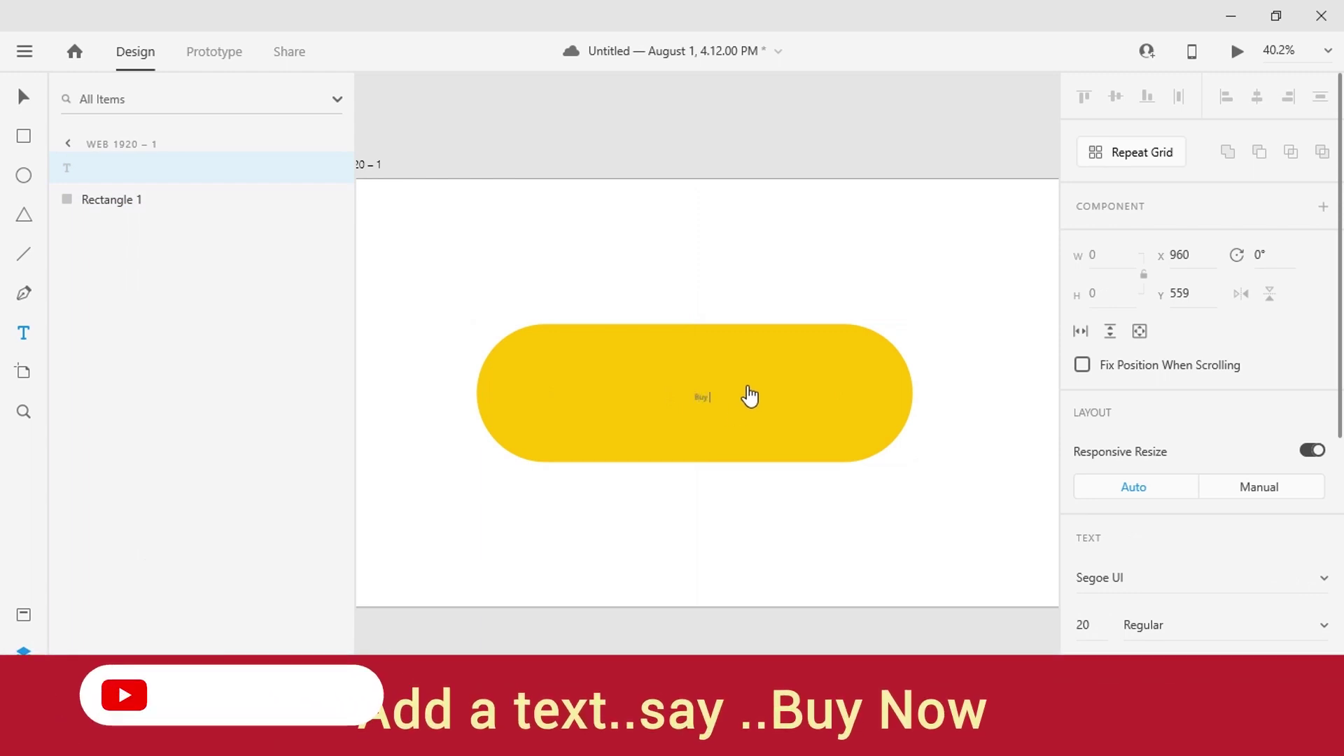
type(" Now")
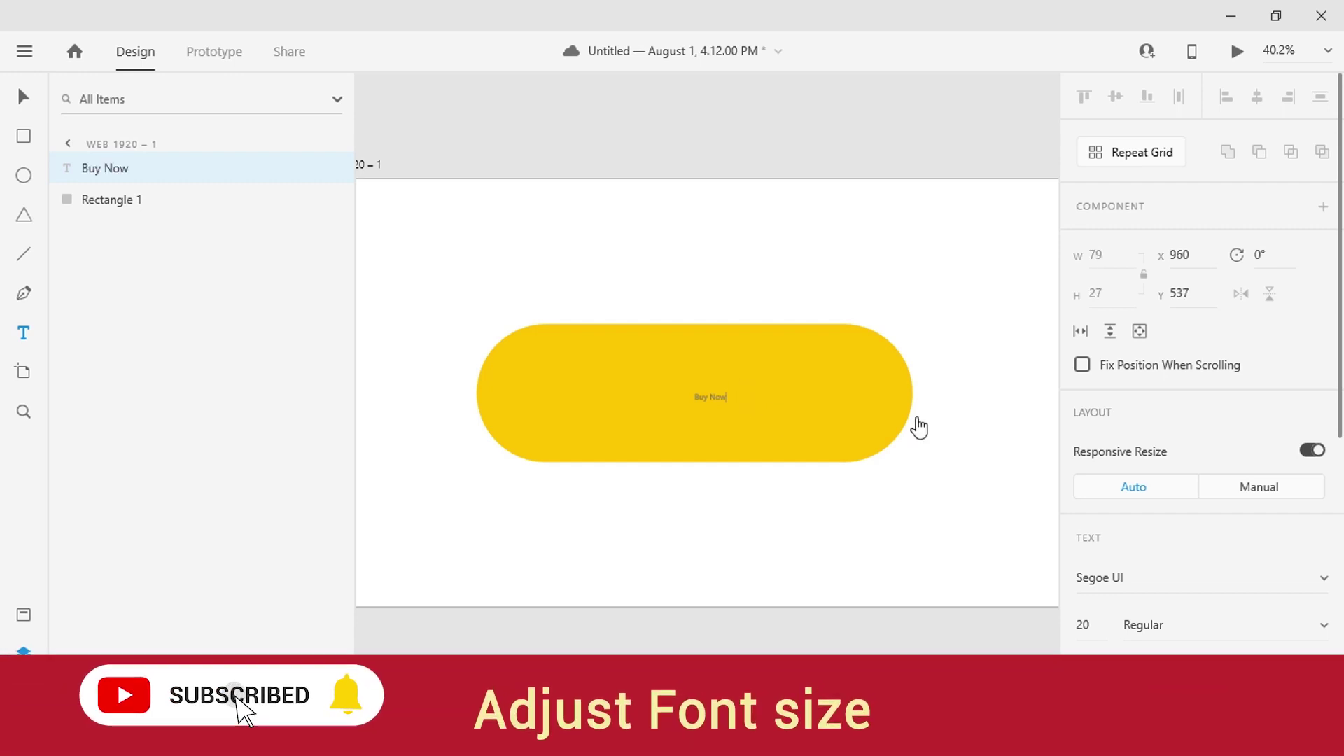
Step: Centre-align the "Buy Now" text and set its font to Montserrat
scroll(1191, 490, "down", 3)
scroll(1174, 443, "down", 2)
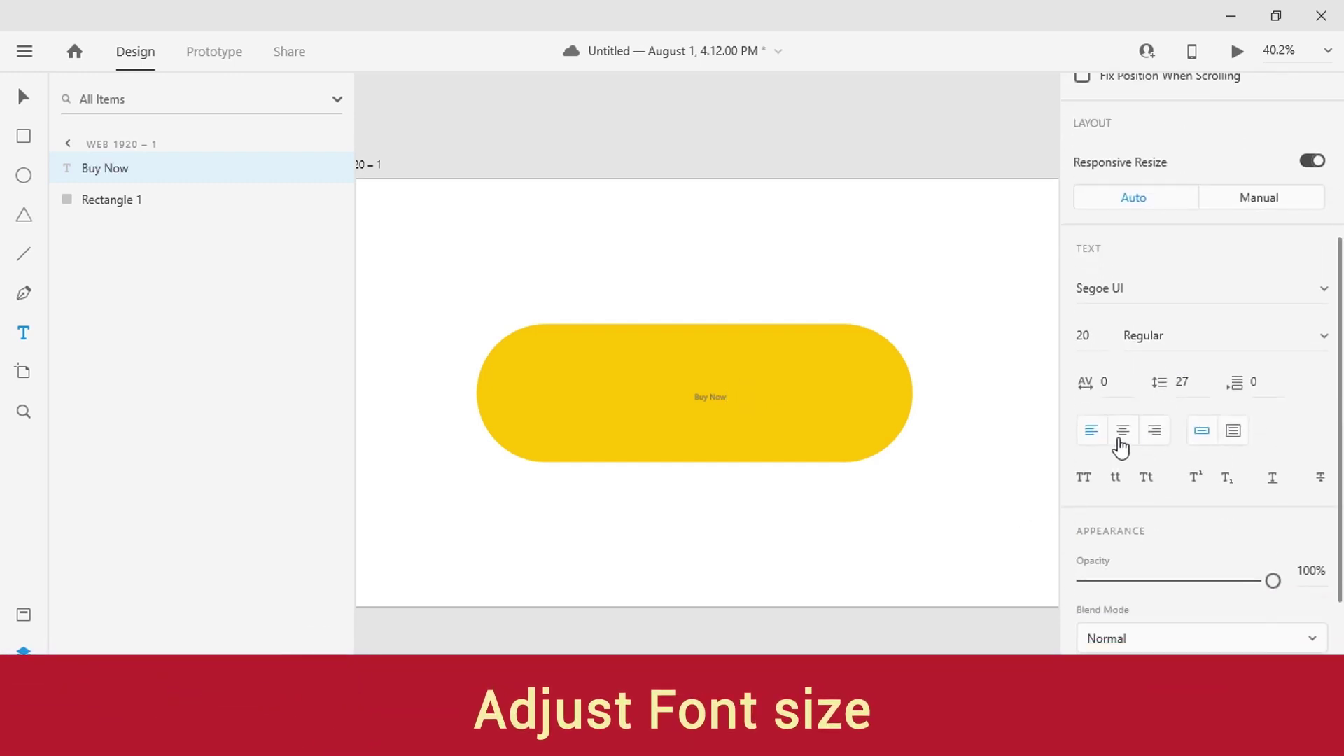
double_click(1113, 282)
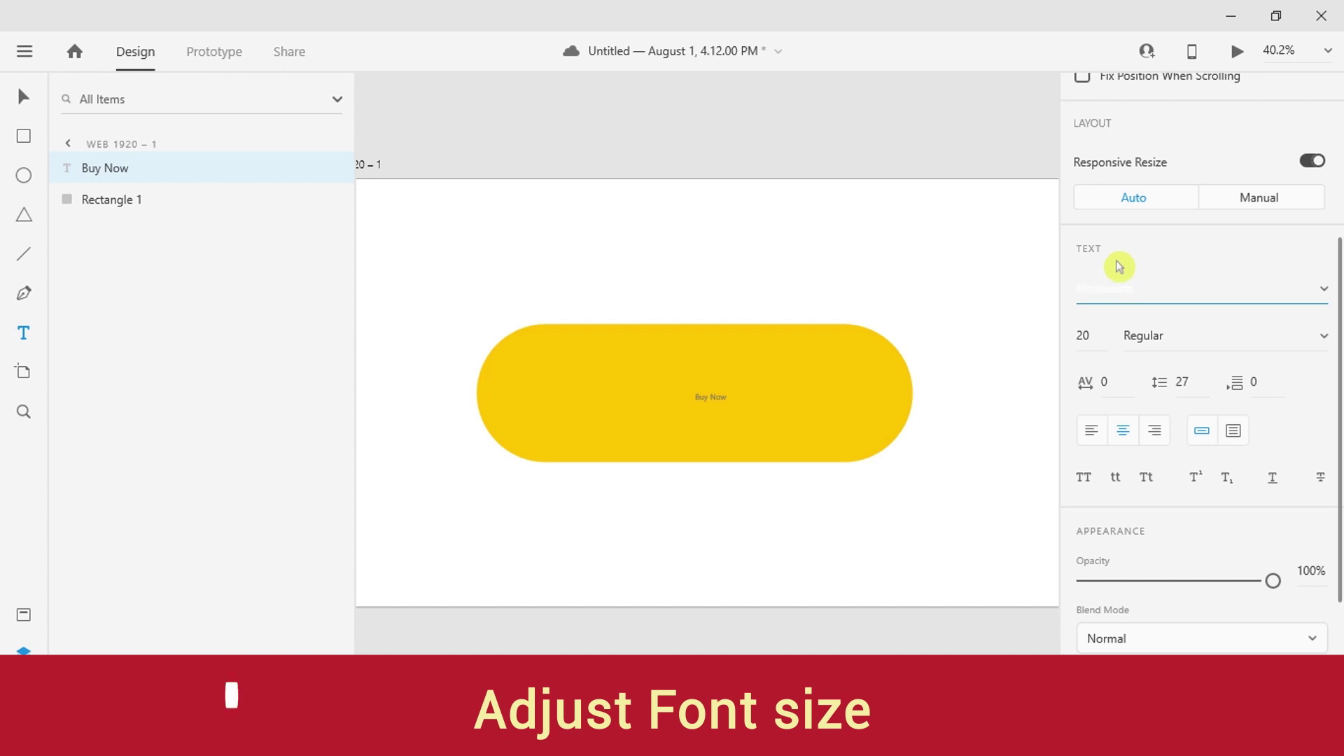
left_click(774, 393)
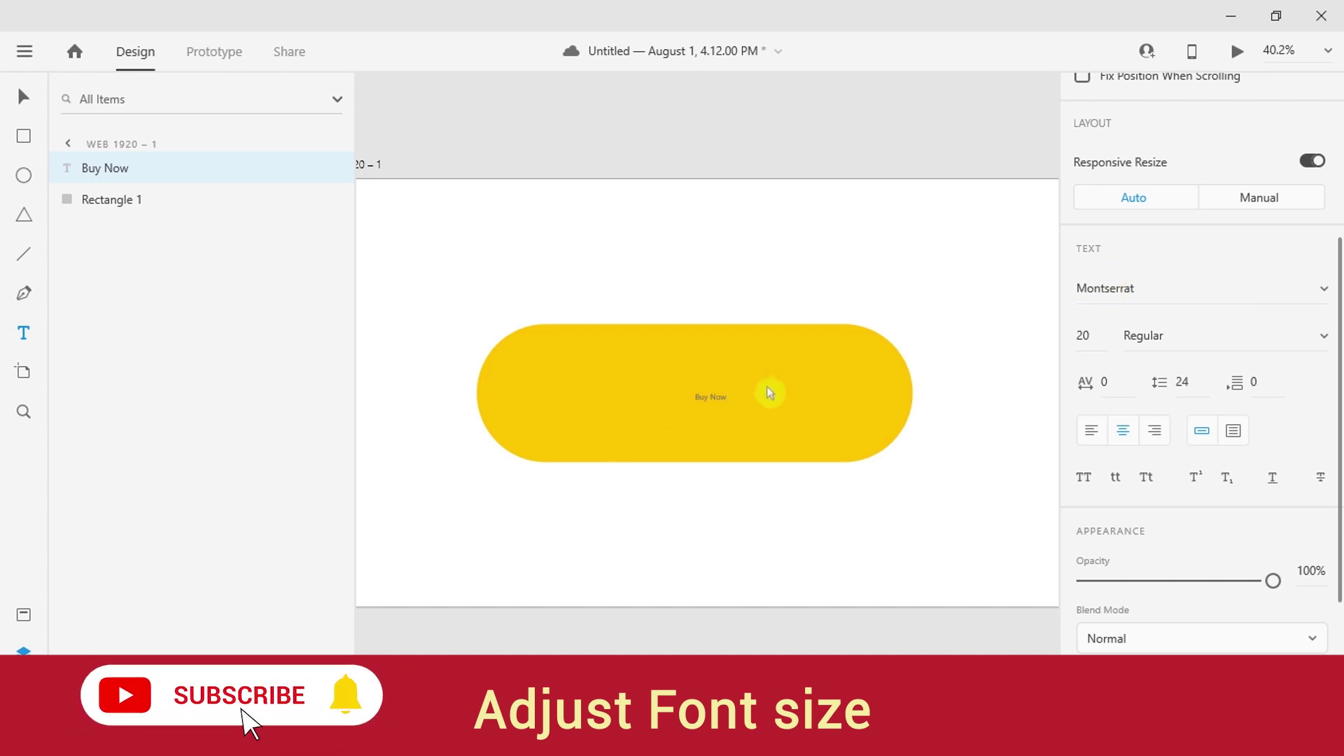
double_click(721, 395)
left_click(1219, 288)
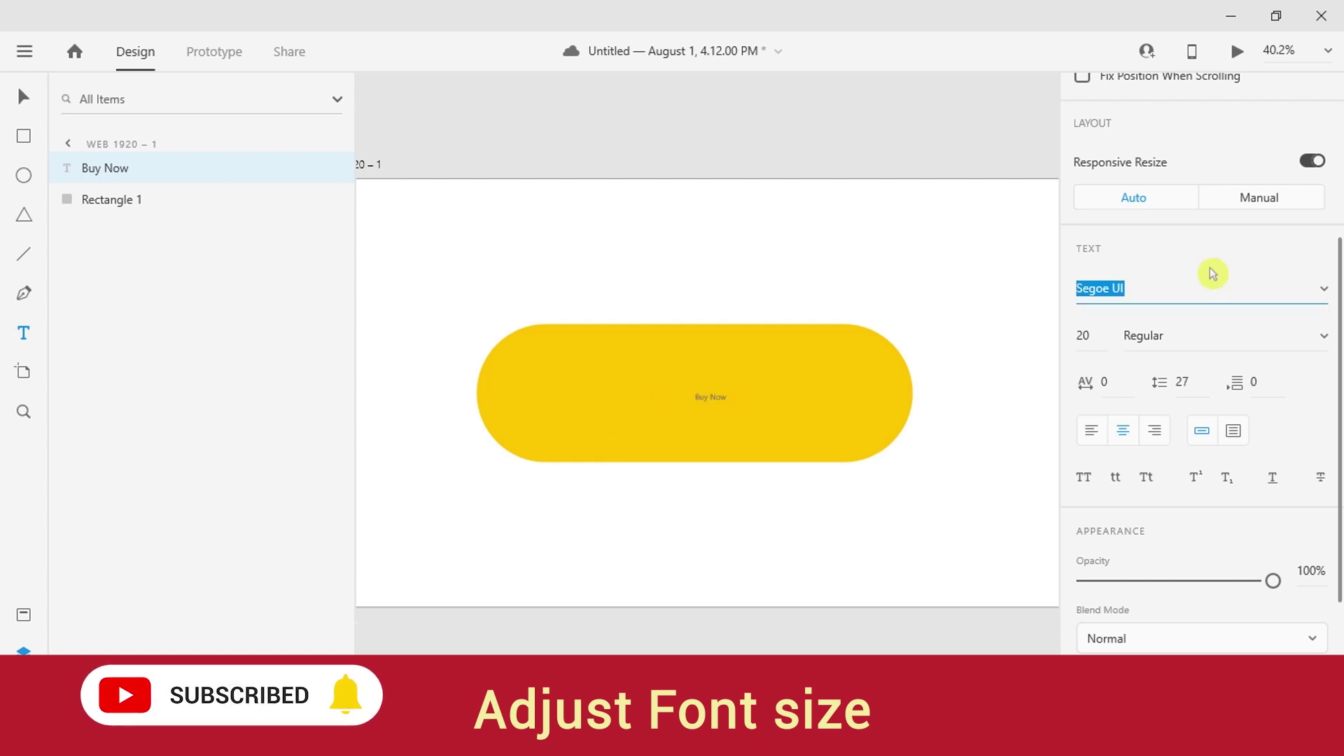
type("Mongolian Baiti")
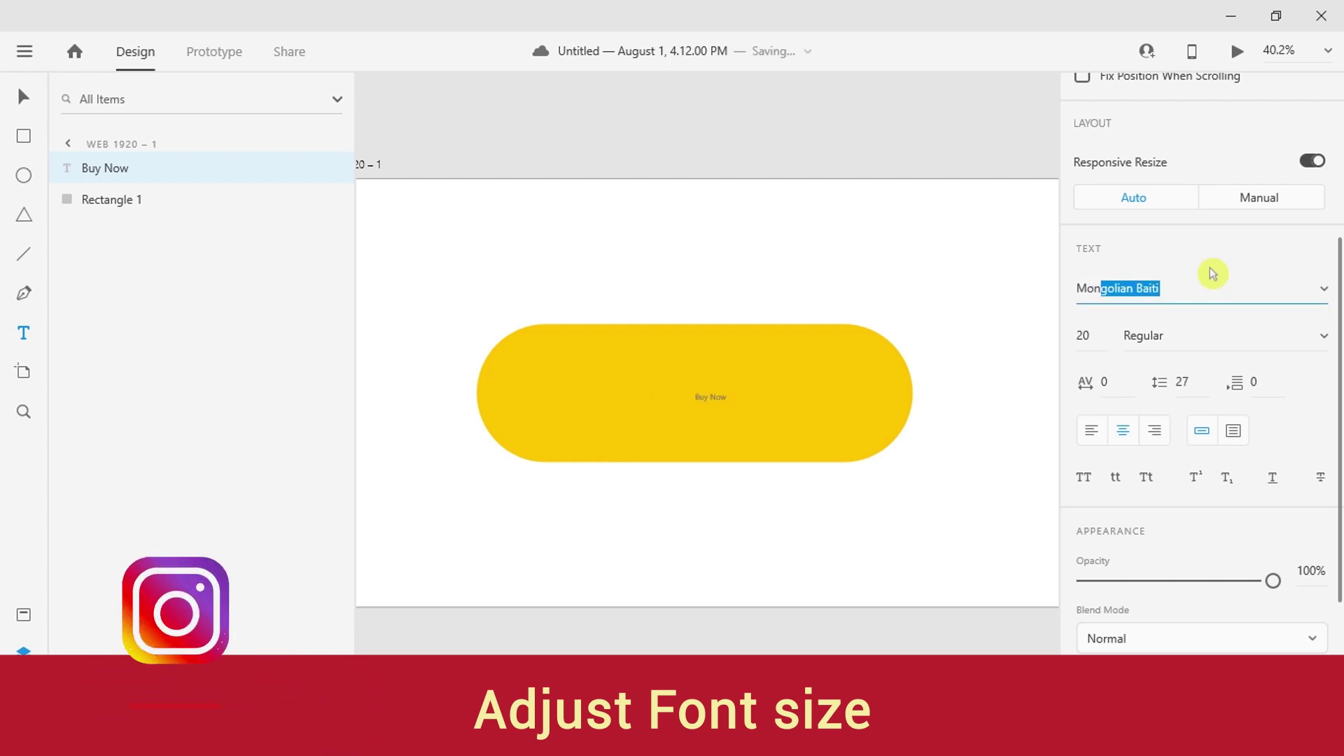
key("Return")
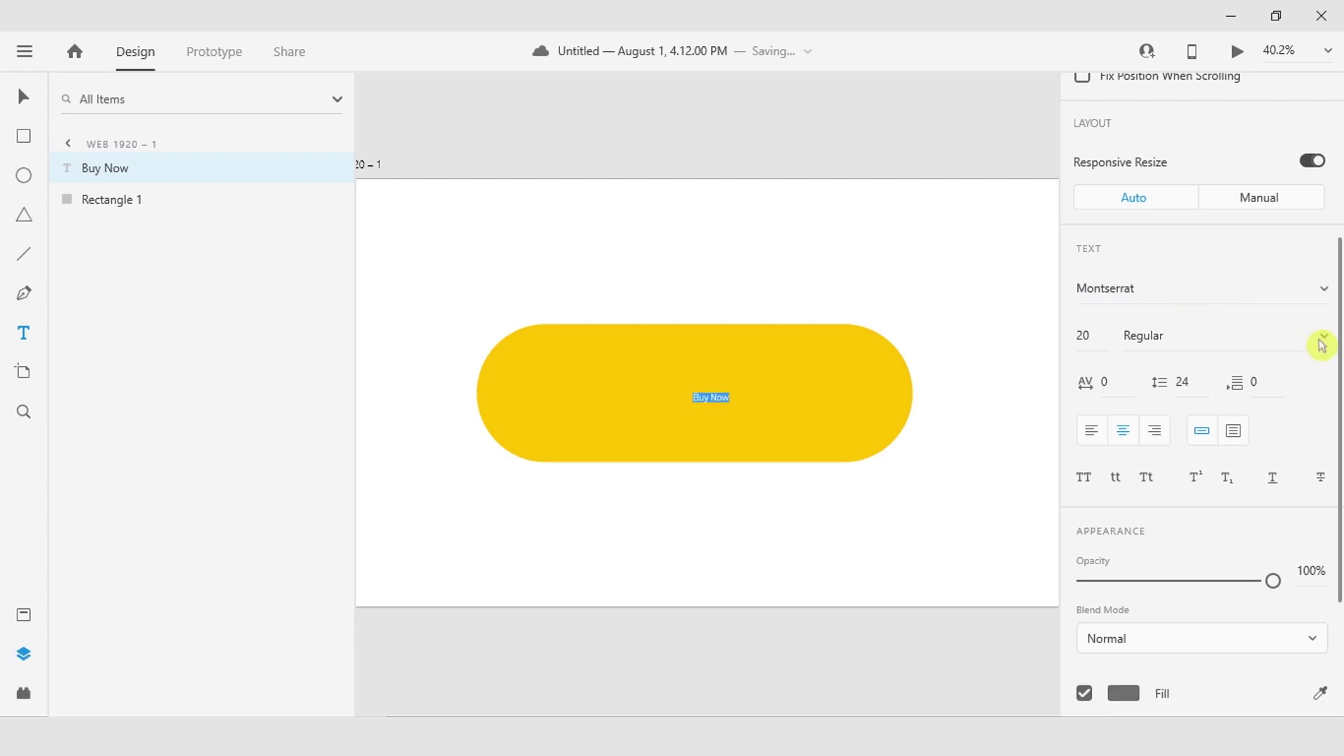
Step: Set the "Buy Now" text to Medium weight and increase its font size to 114
left_click(1322, 343)
scroll(1205, 302, "down", 2)
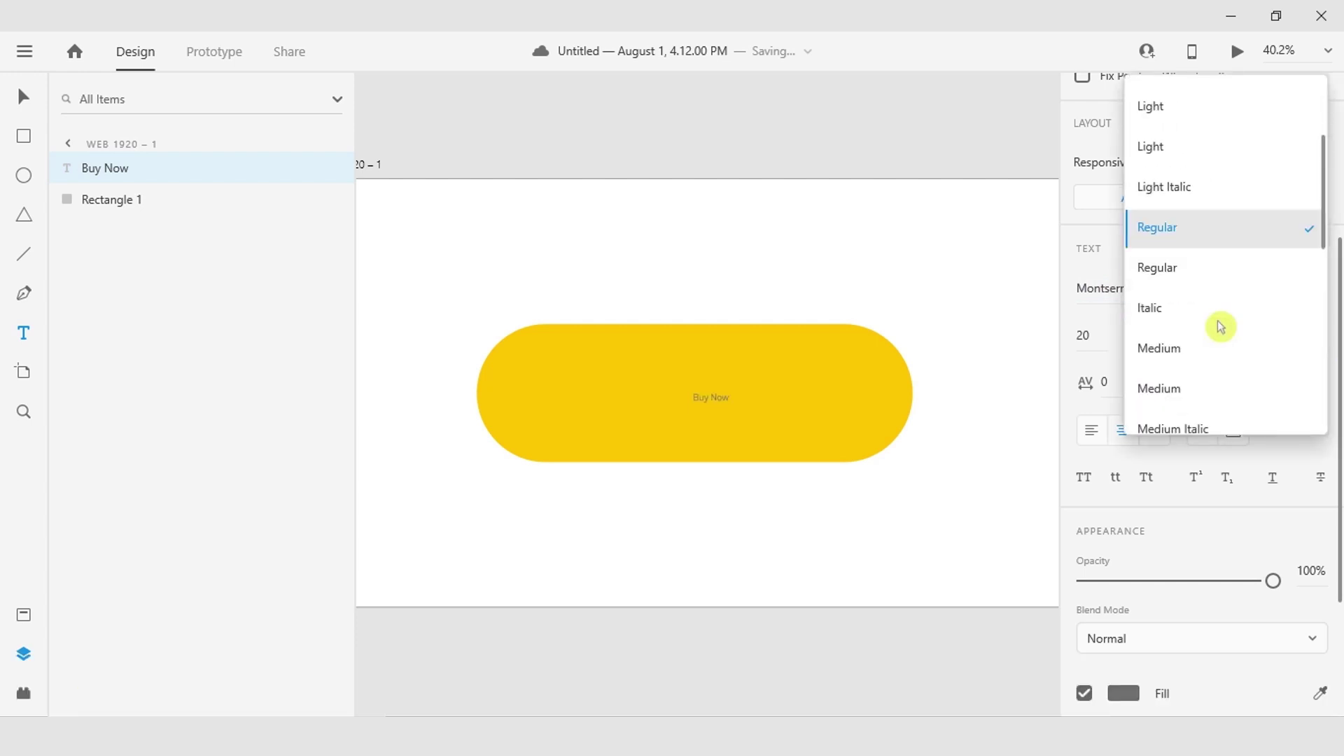
left_click(1197, 389)
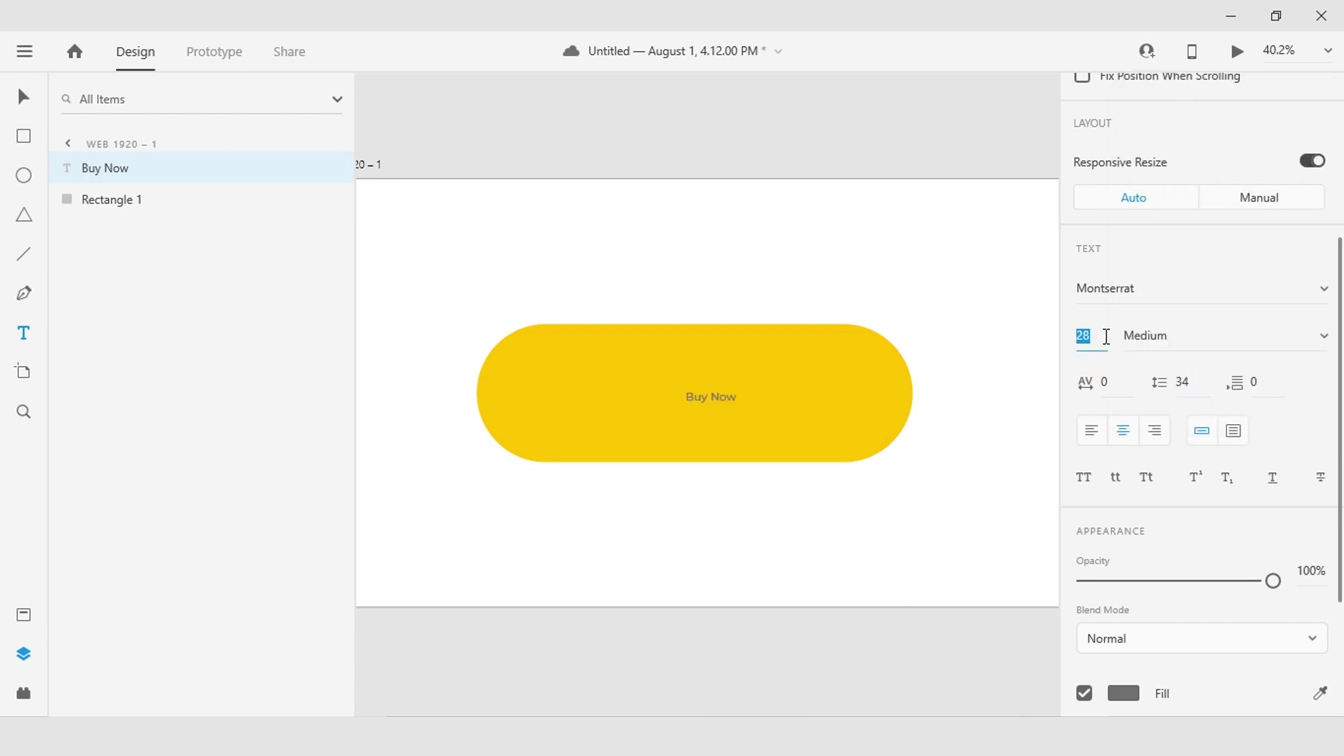
key("Up")
key("Up")
key("Up")
key("Up")
key("Up")
key("Up")
key("Up")
key("Up")
key("Up")
key("Up")
key("Up")
key("Up")
key("Up")
key("Up")
key("Up")
key("Up")
key("Up")
key("Up")
key("Up")
key("Up")
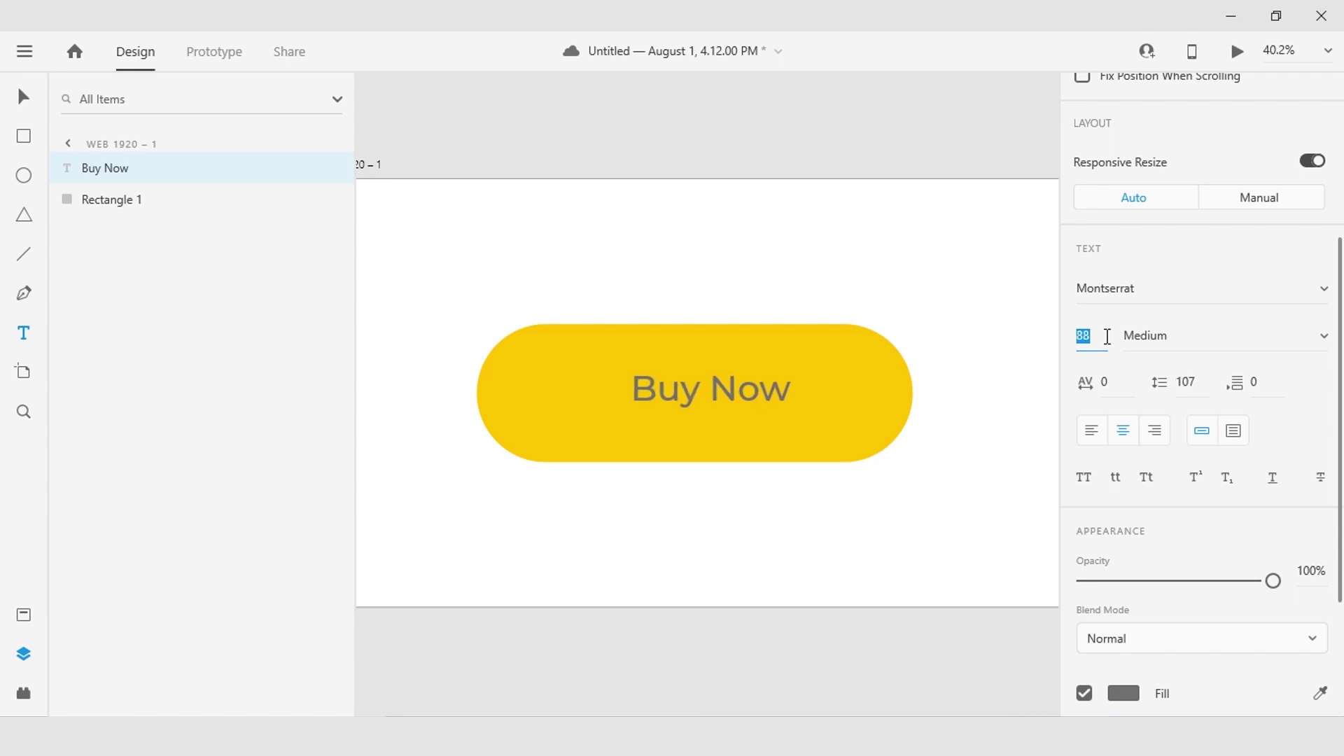
key("Up")
key("Up")
key("Up")
key("Up")
key("Up")
key("Up")
key("Up")
key("Up")
key("Up")
key("Up")
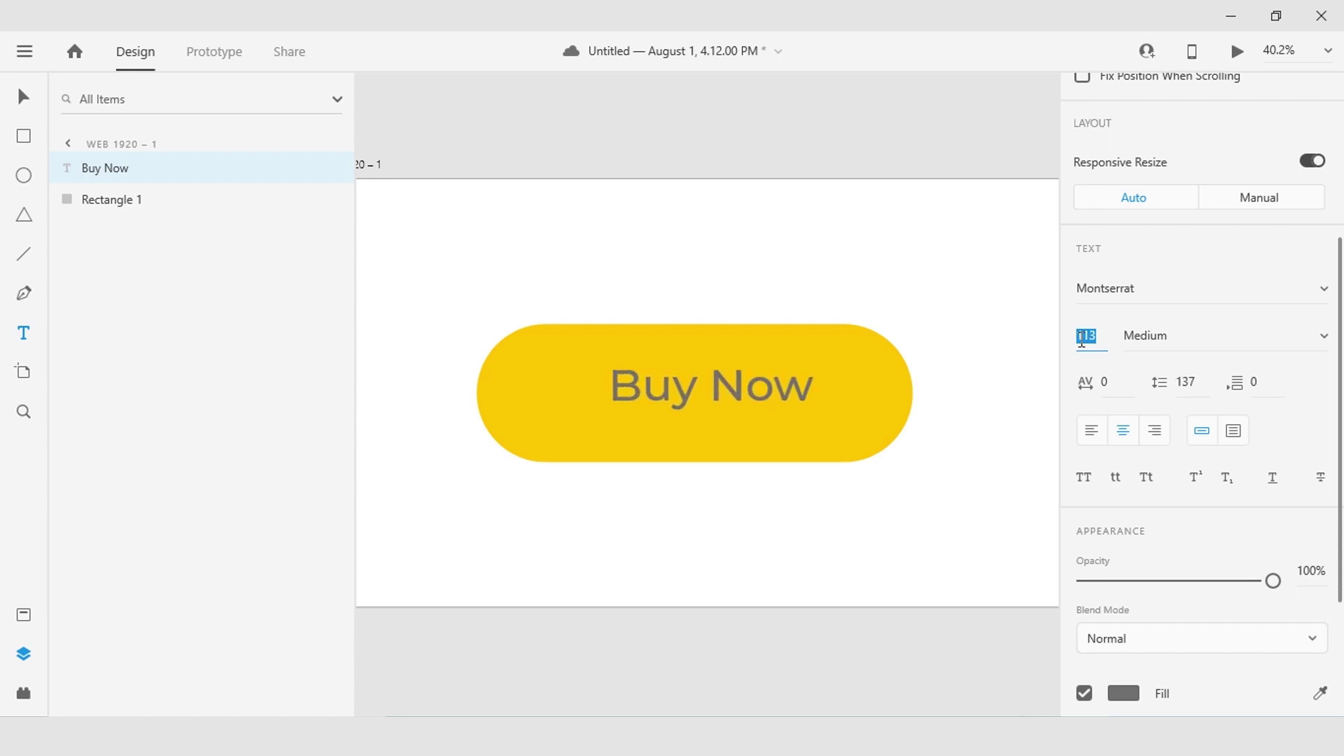
Step: Centre the "Buy Now" text on the yellow button shape and set its fill to black #000000
left_click(23, 95)
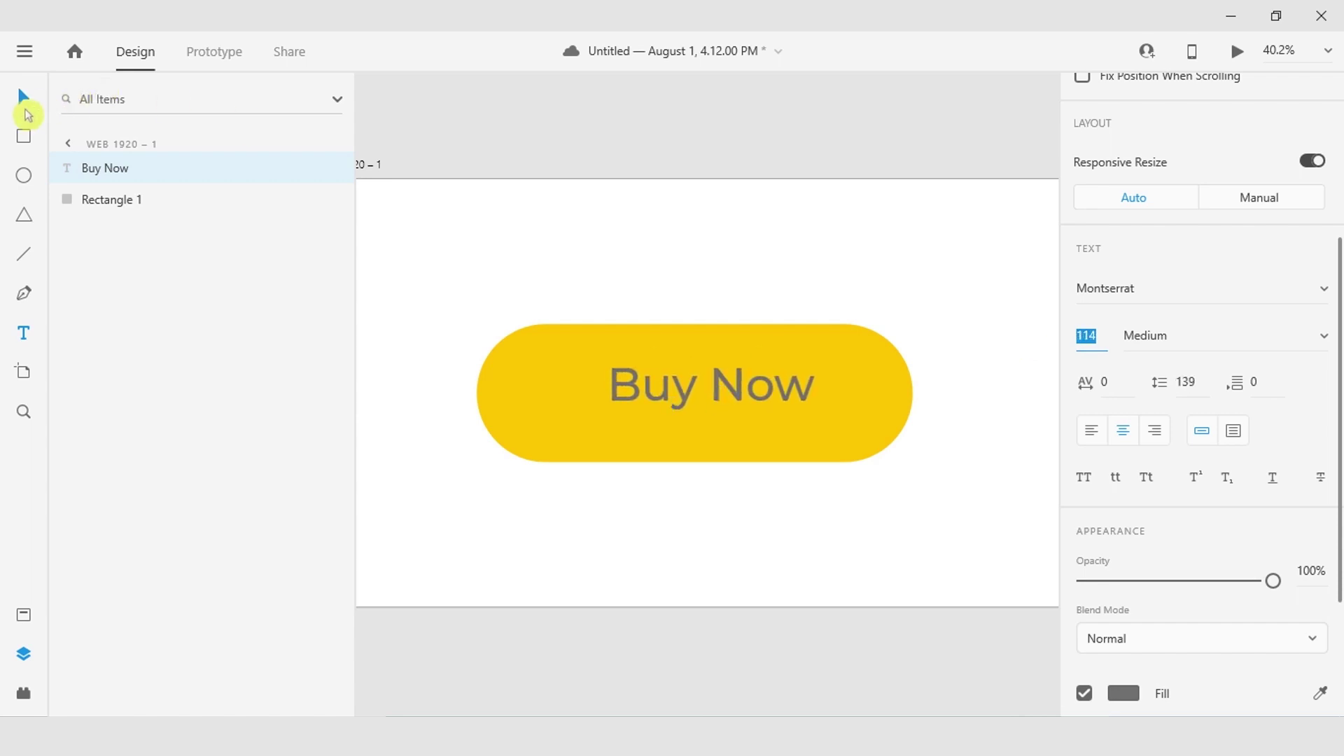
left_click_drag(686, 389, 671, 397)
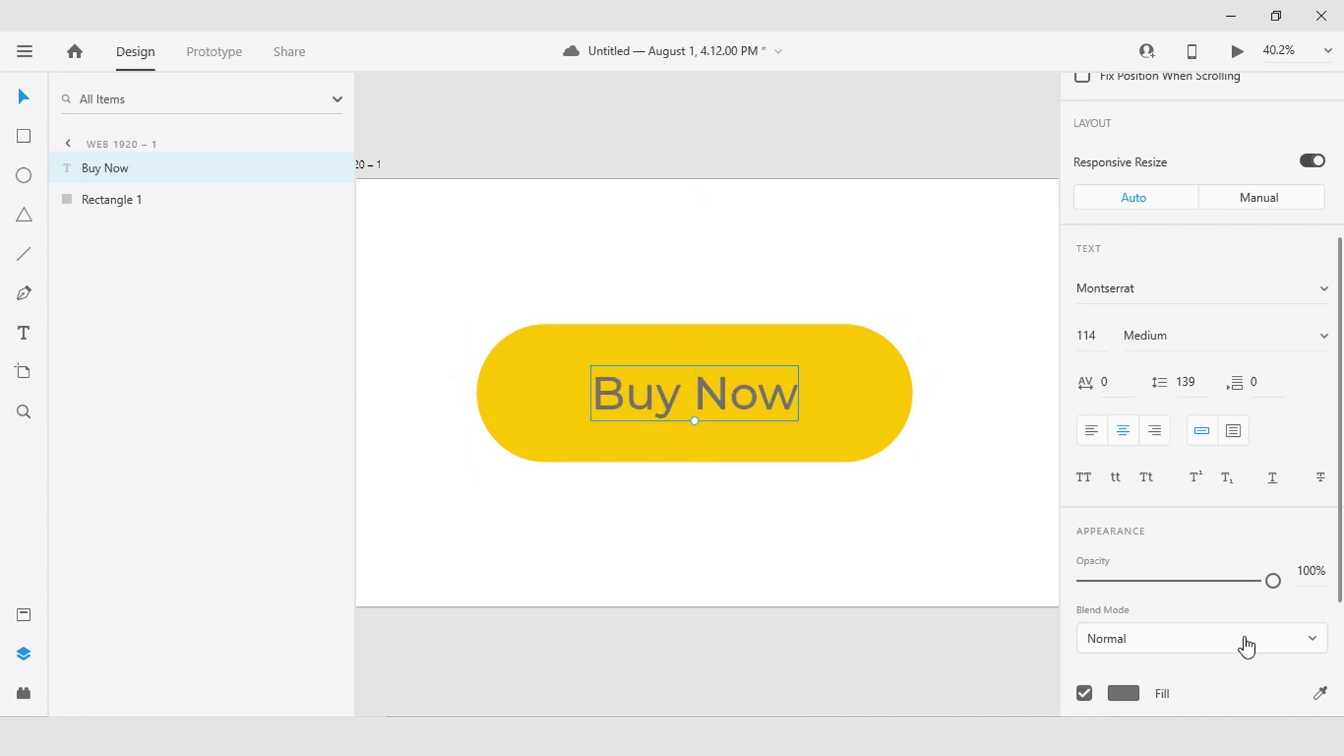
scroll(1181, 600, "down", 3)
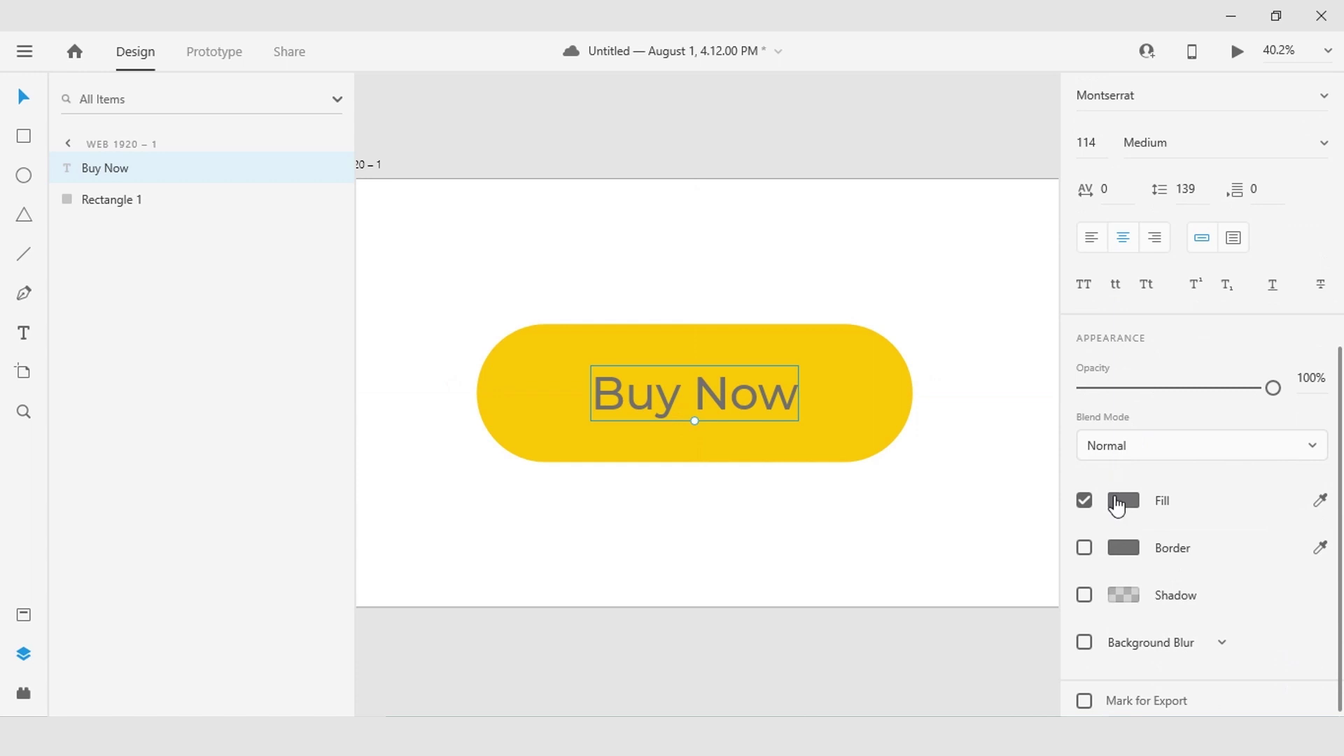
left_click(1121, 501)
left_click(847, 525)
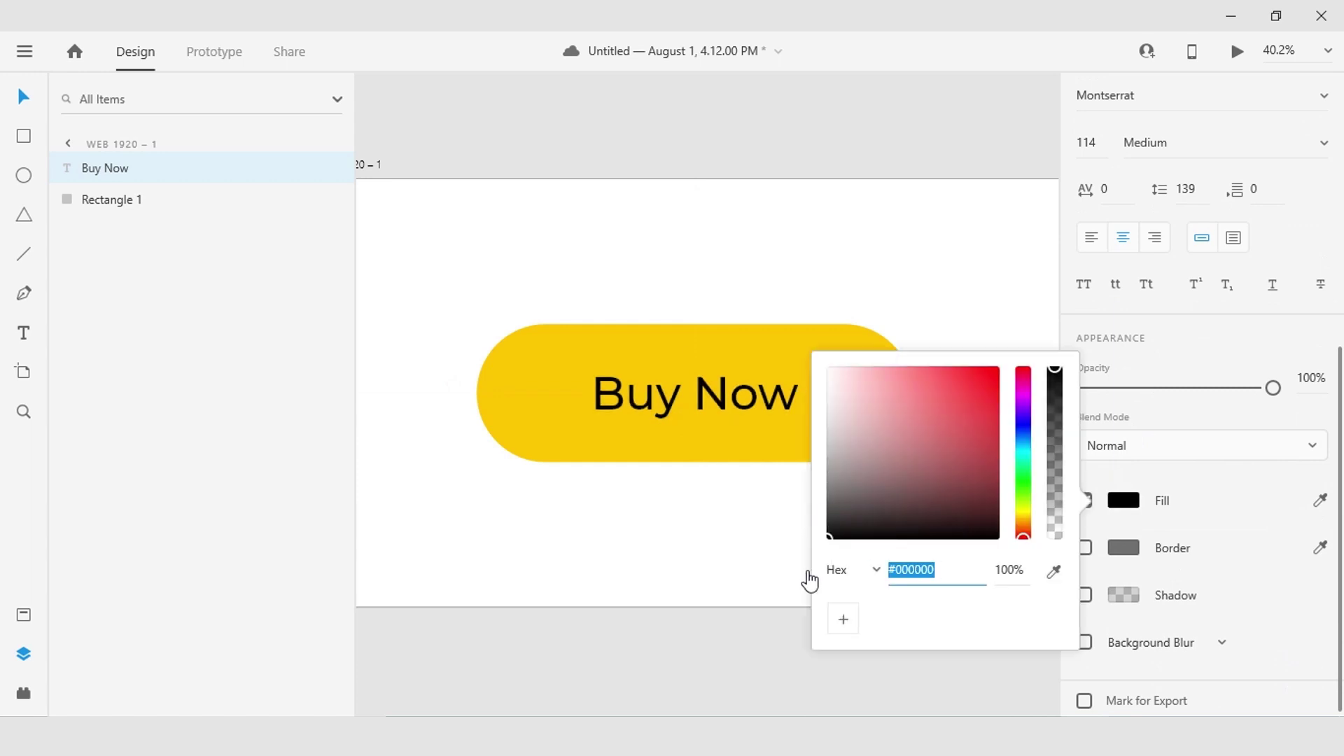
left_click(763, 545)
left_click(771, 408)
left_click(932, 405)
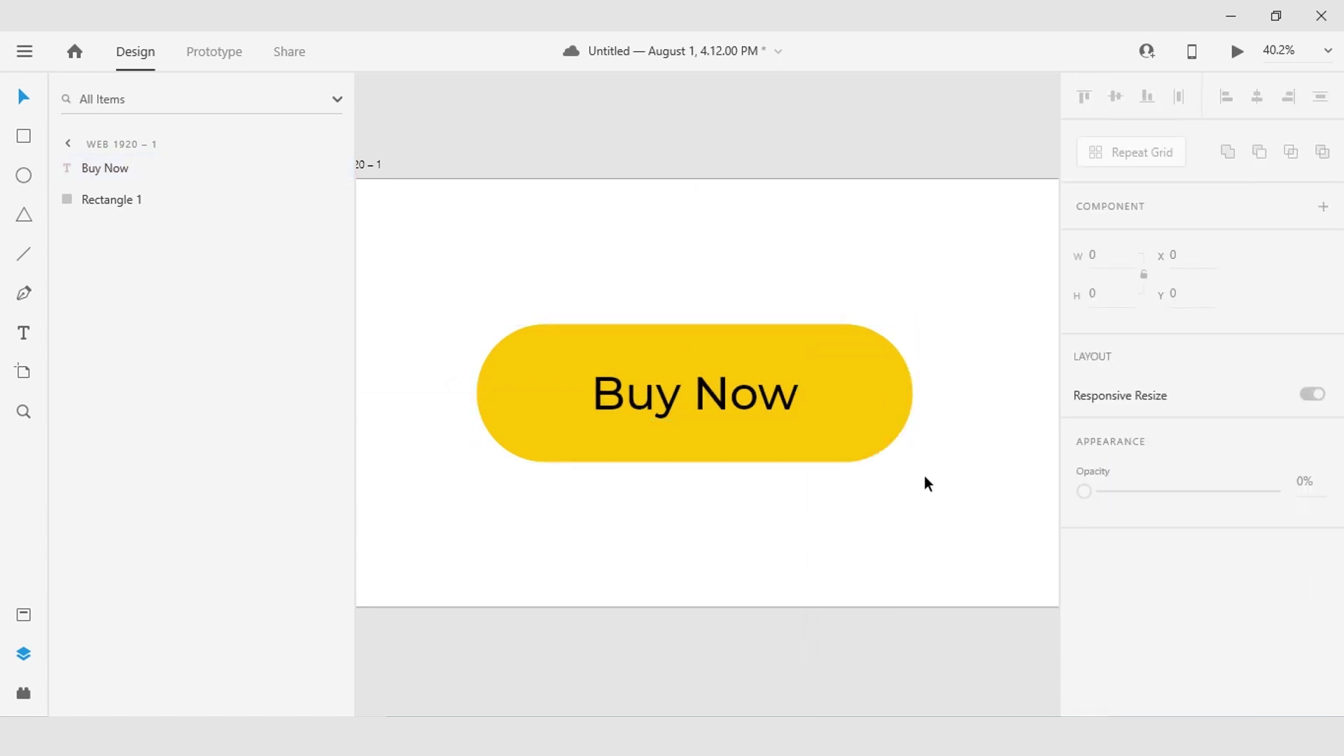
Step: Group the "Buy Now" text with the yellow rectangle and rename the group as "Buy Now"
left_click(759, 409)
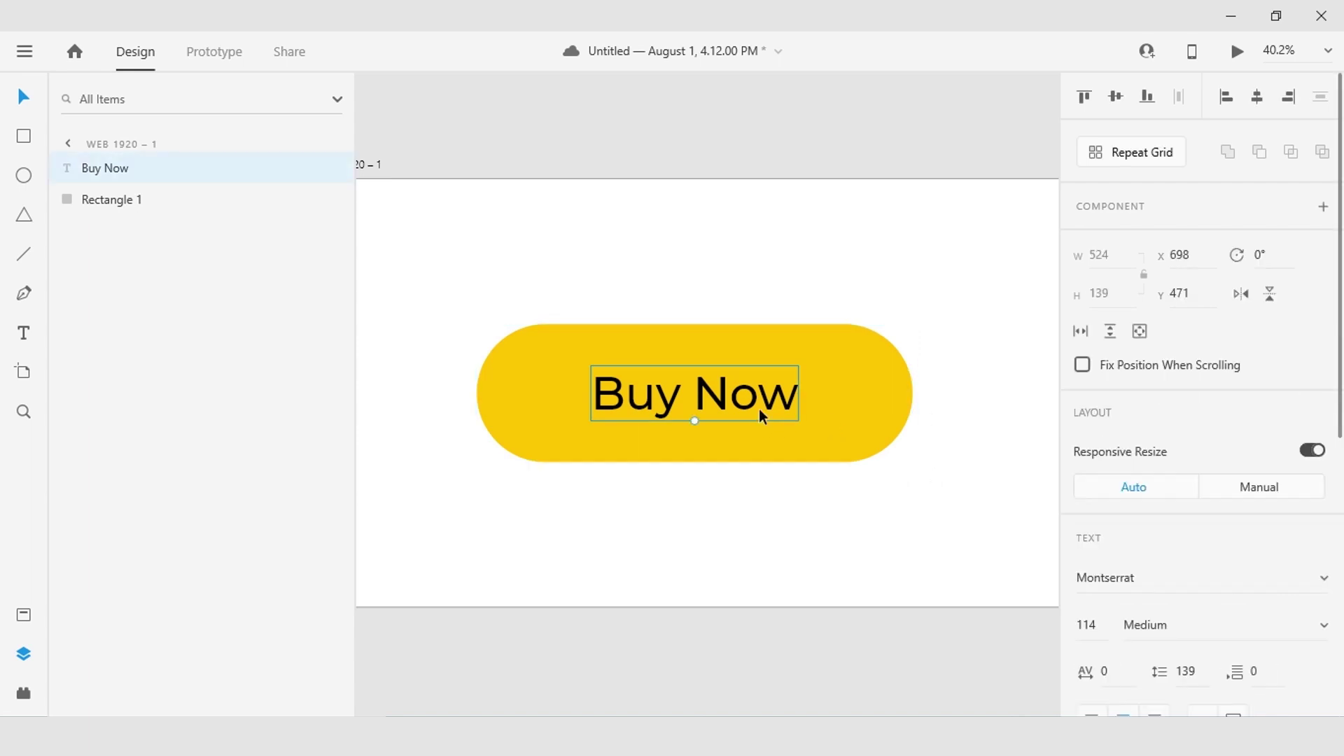
left_click(839, 421, "shift")
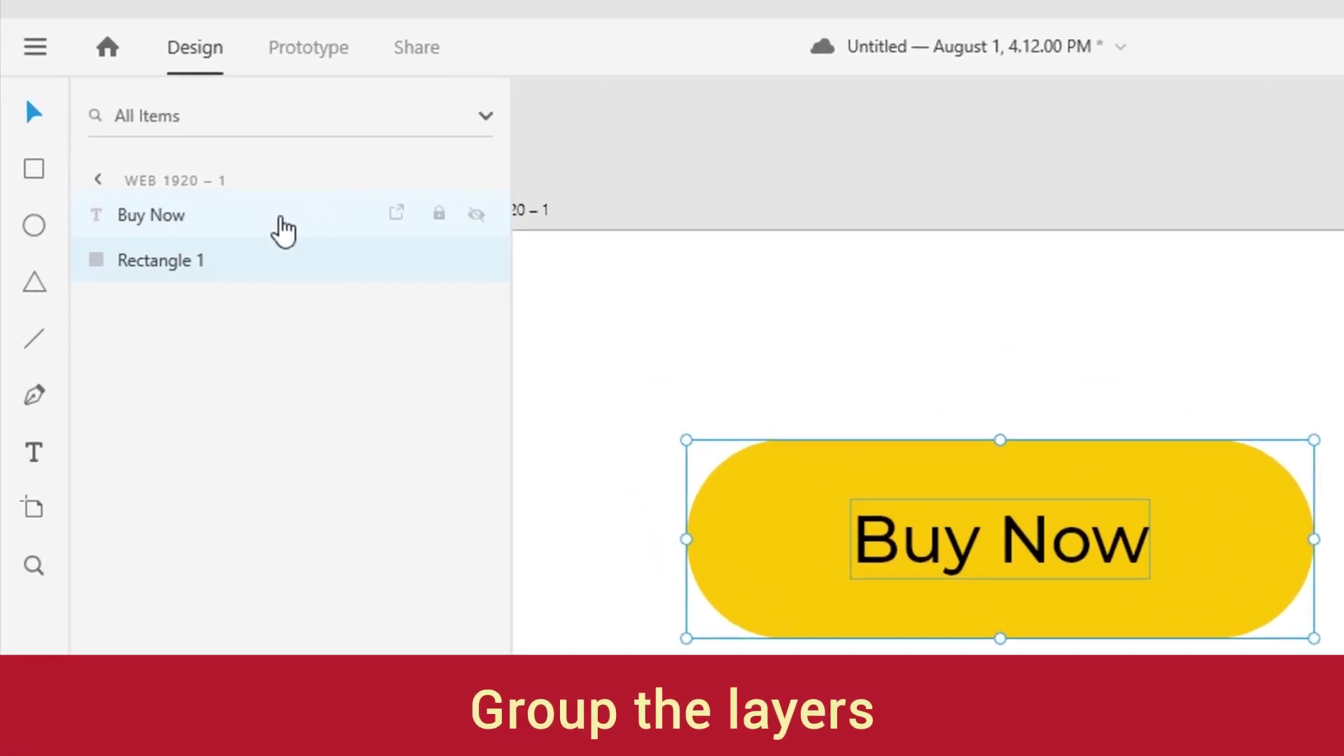
key("ctrl+g")
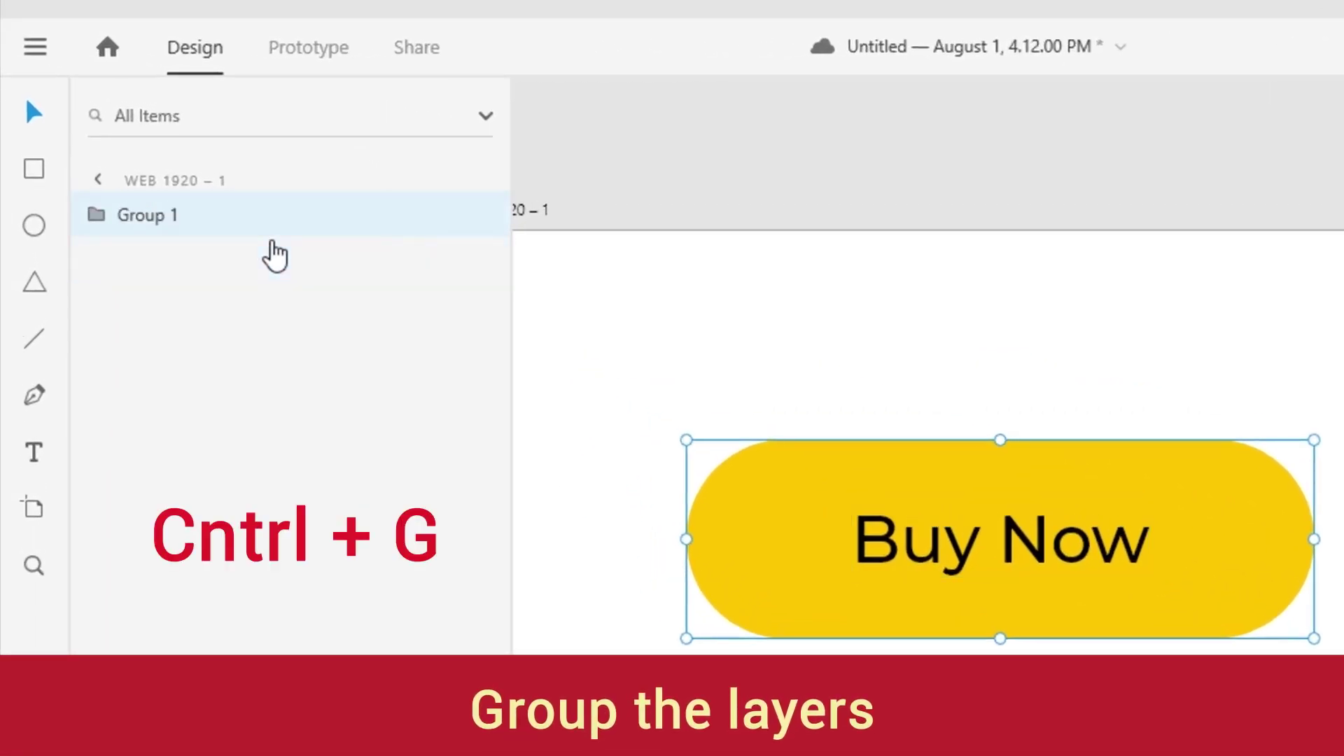
left_click(180, 216)
double_click(165, 217)
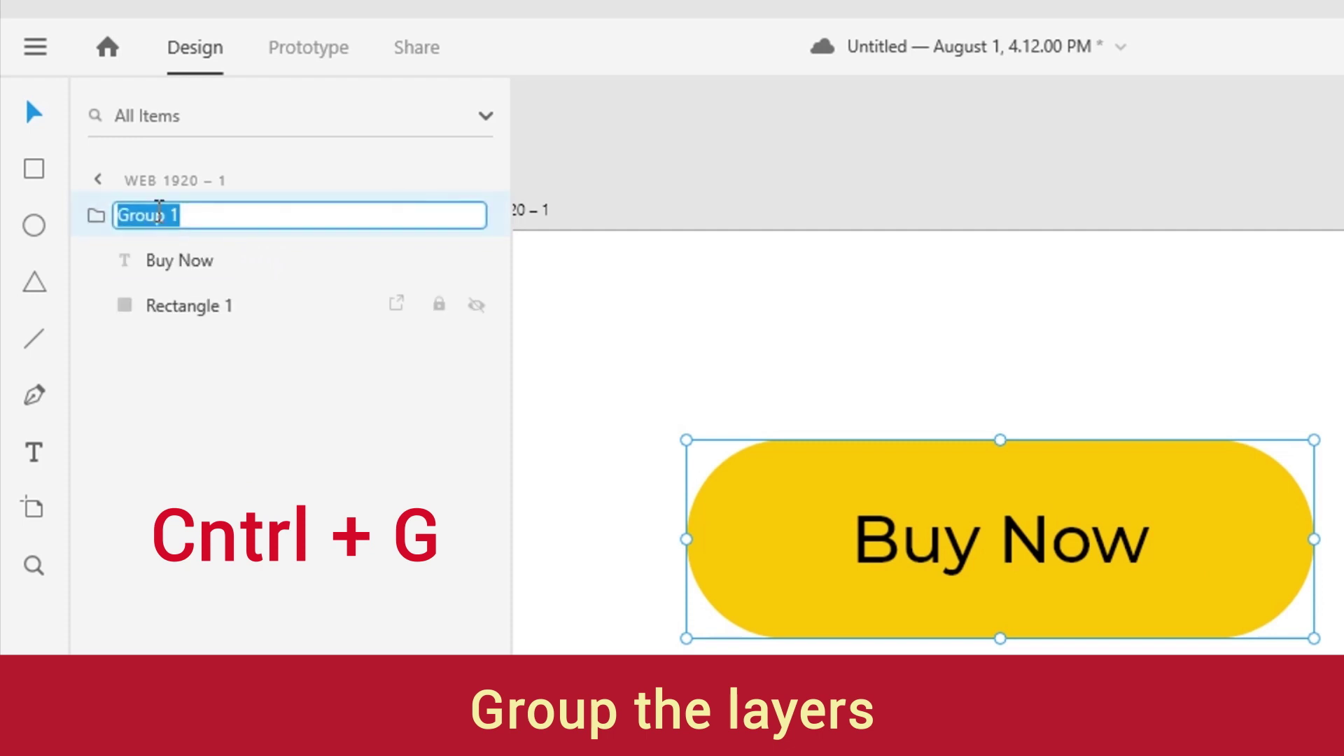
type("B")
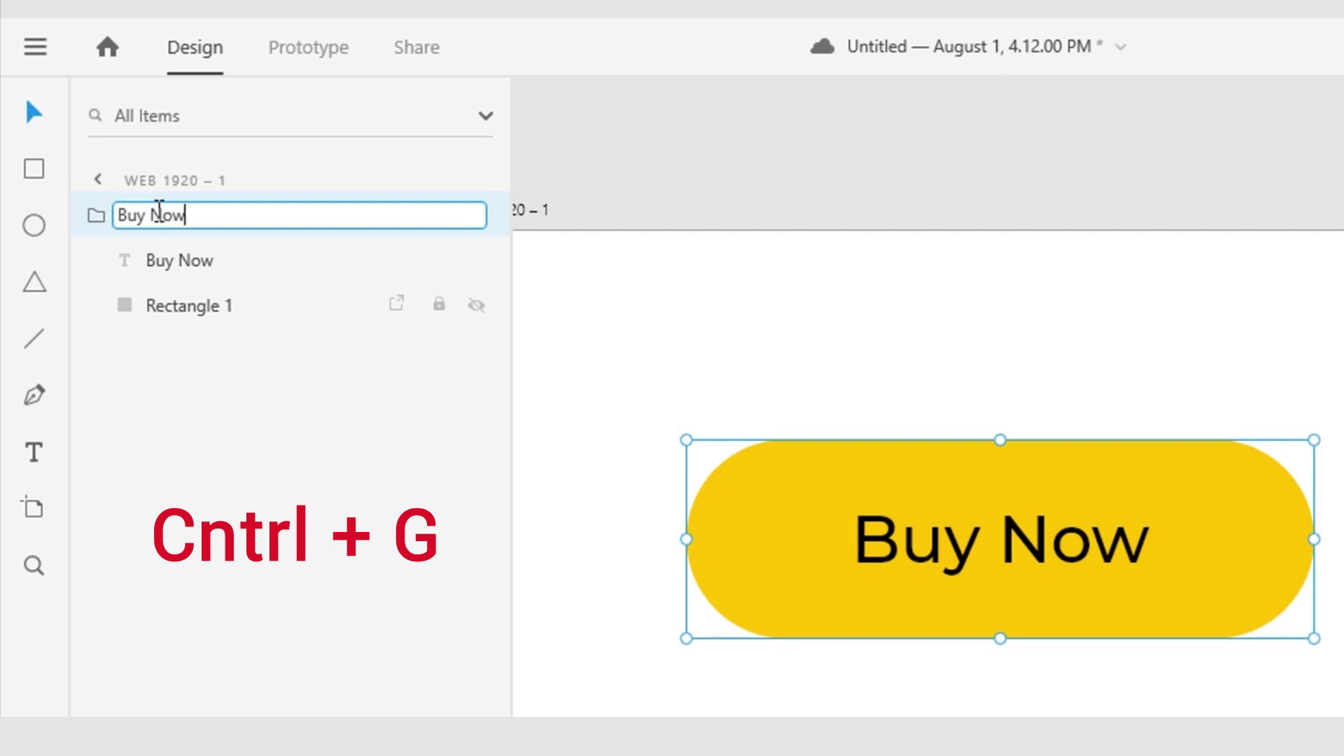
type("uy Now")
key("Return")
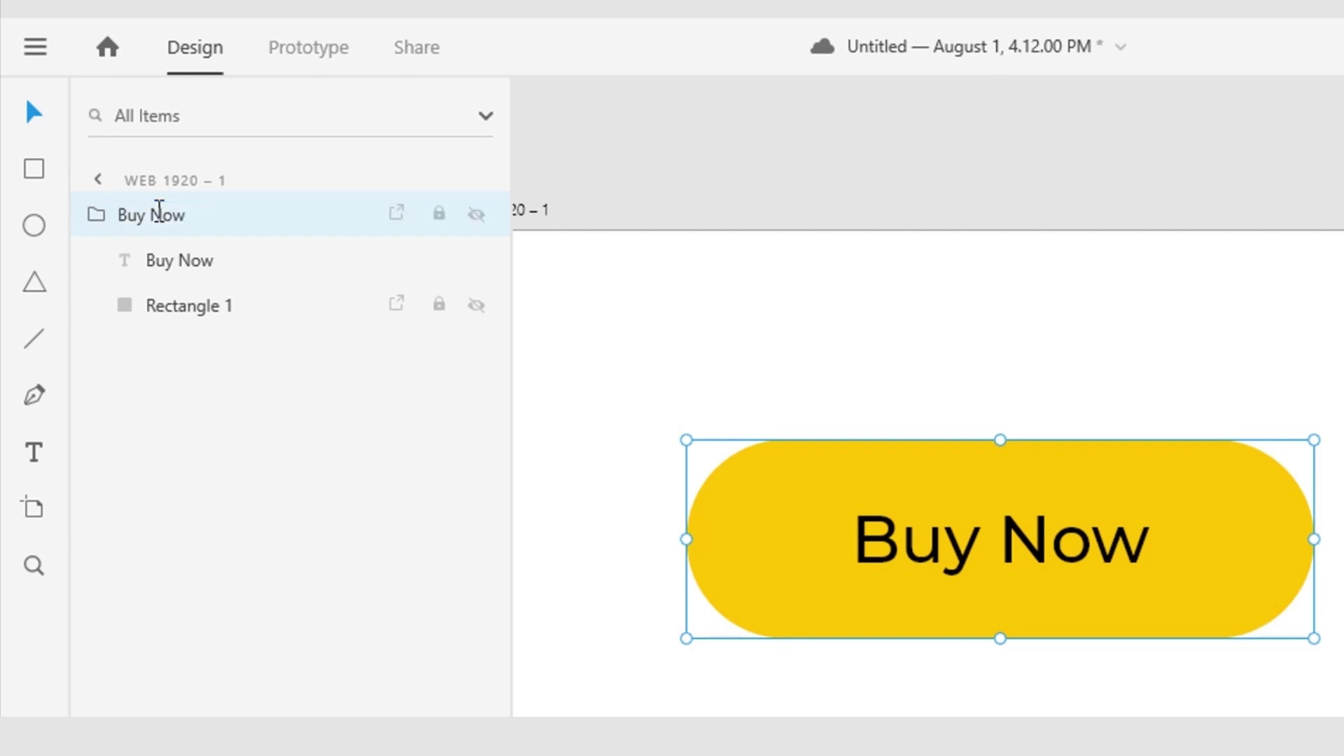
Step: Collapse the "Buy Now" group and duplicate it
left_click(96, 237)
left_click(703, 304)
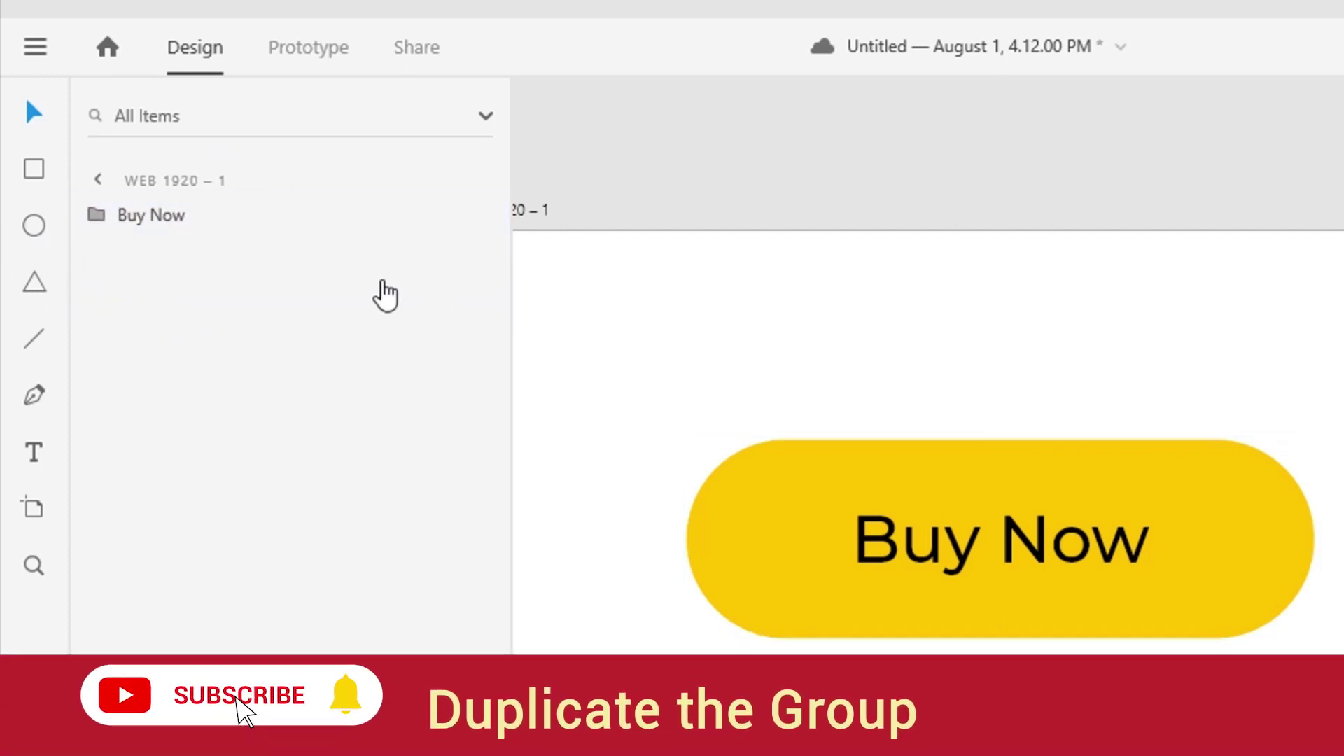
left_click(150, 230)
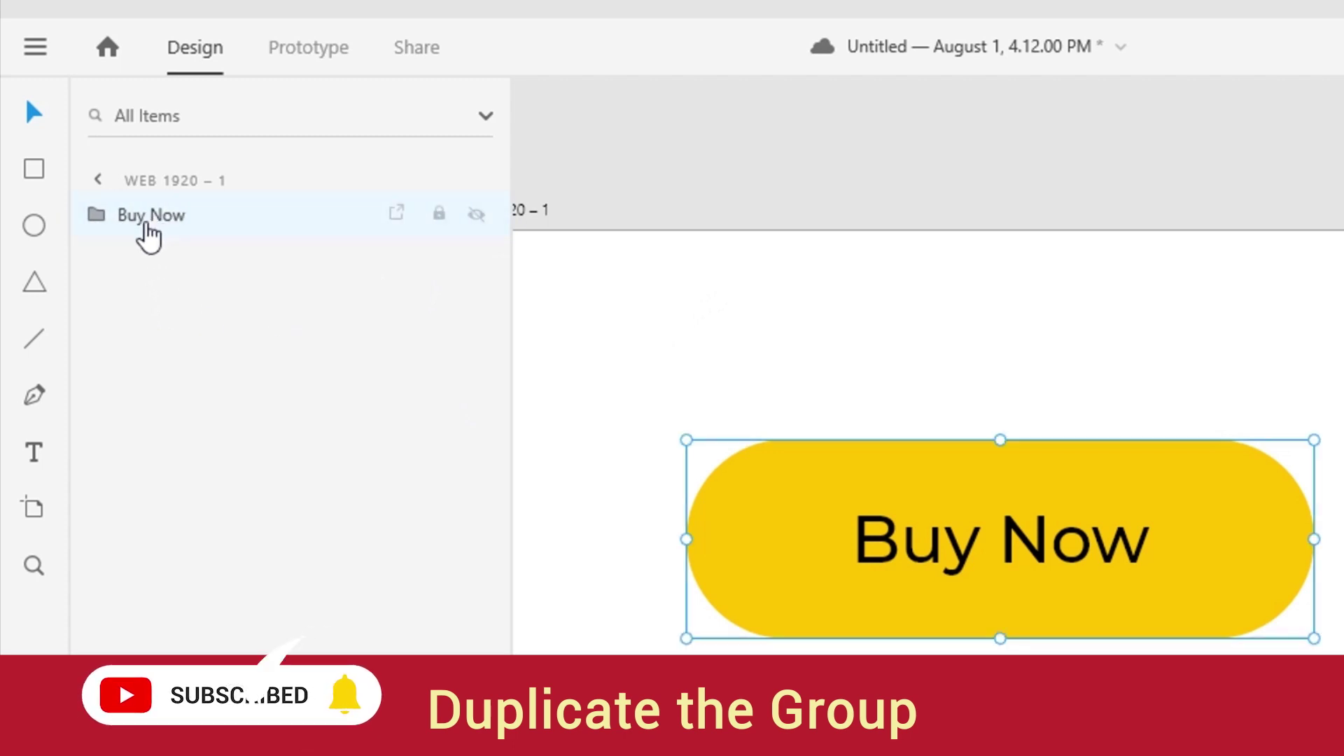
key("ctrl+d")
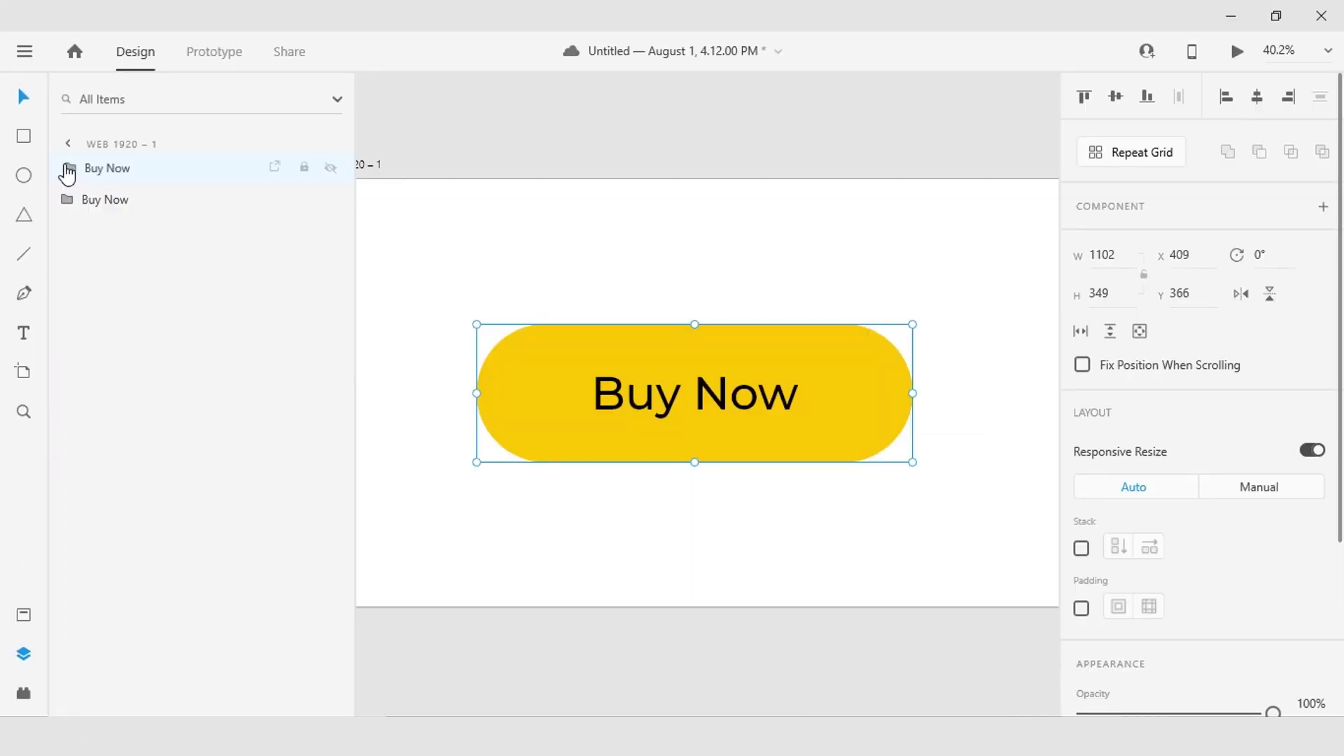
Step: Change the fill of the rectangle in the upper "Buy Now" group to a lighter yellow
left_click(68, 171)
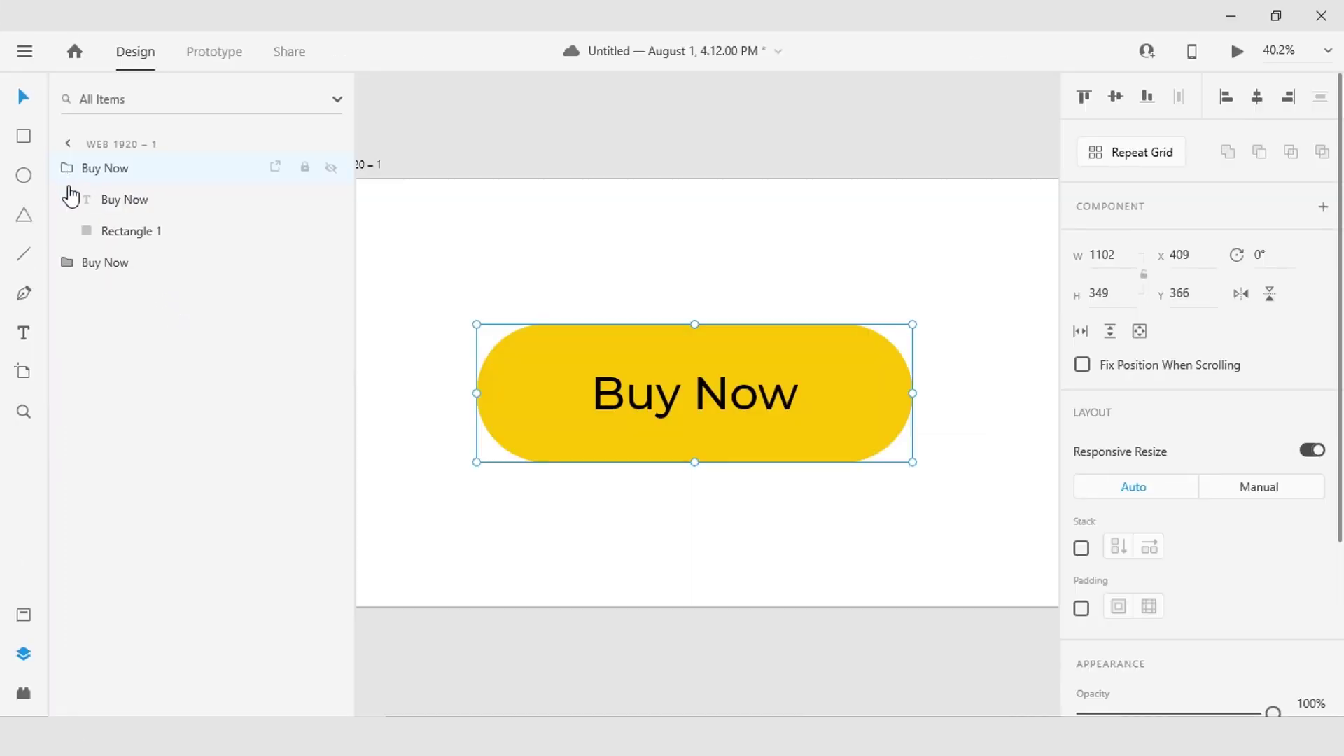
left_click(131, 240)
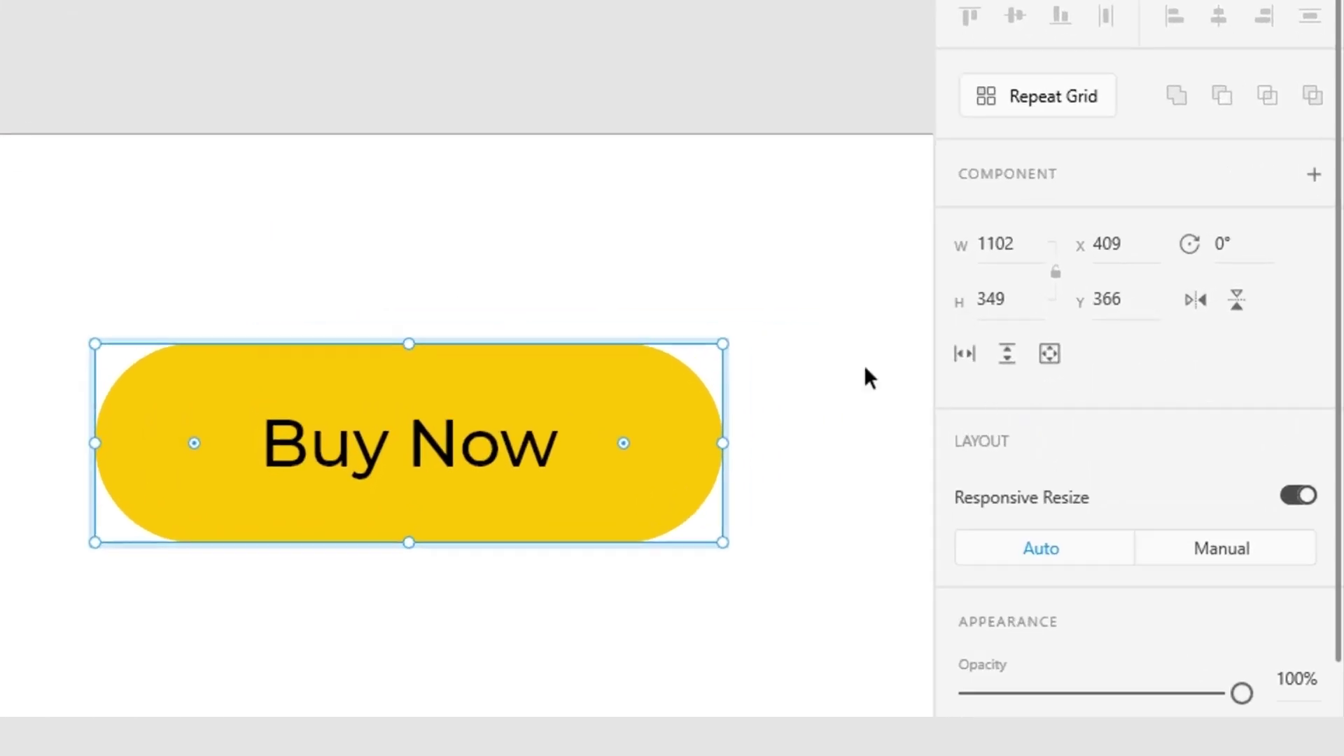
scroll(1149, 519, "down", 5)
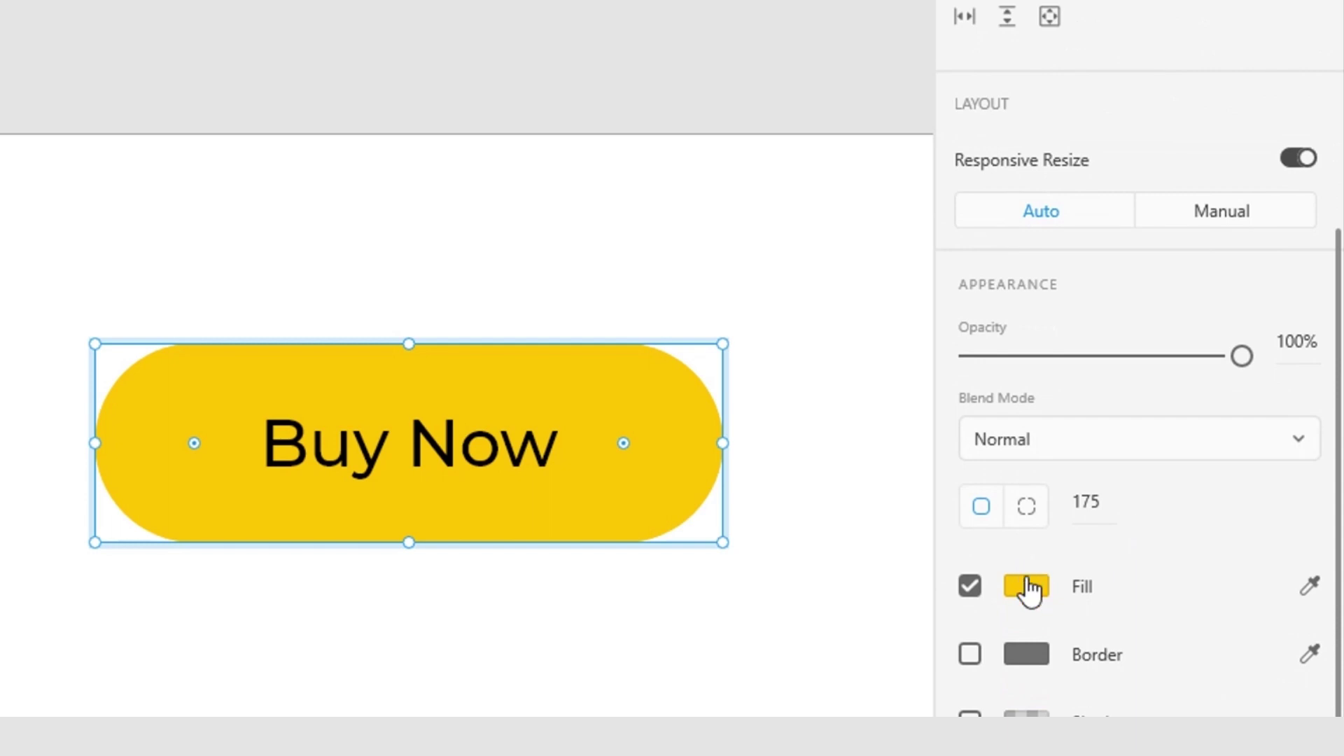
left_click(1026, 587)
left_click(777, 419)
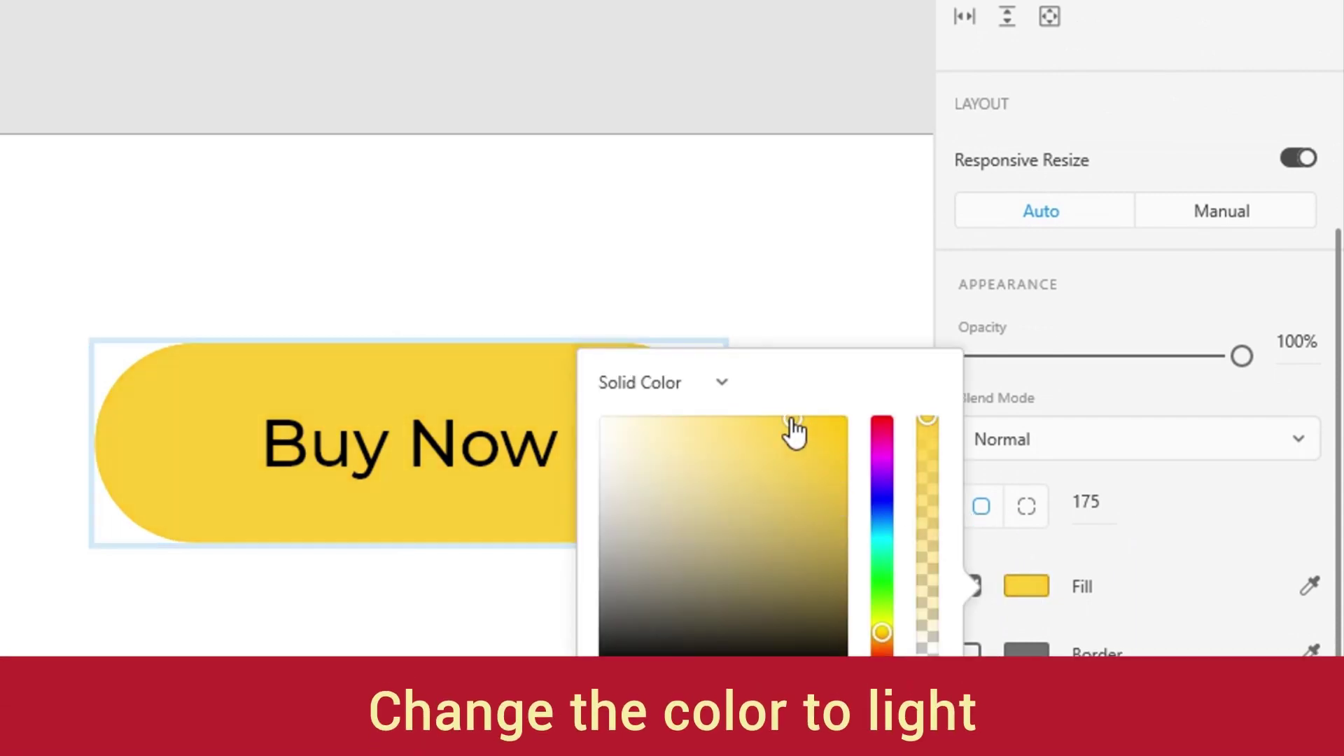
left_click_drag(761, 421, 737, 419)
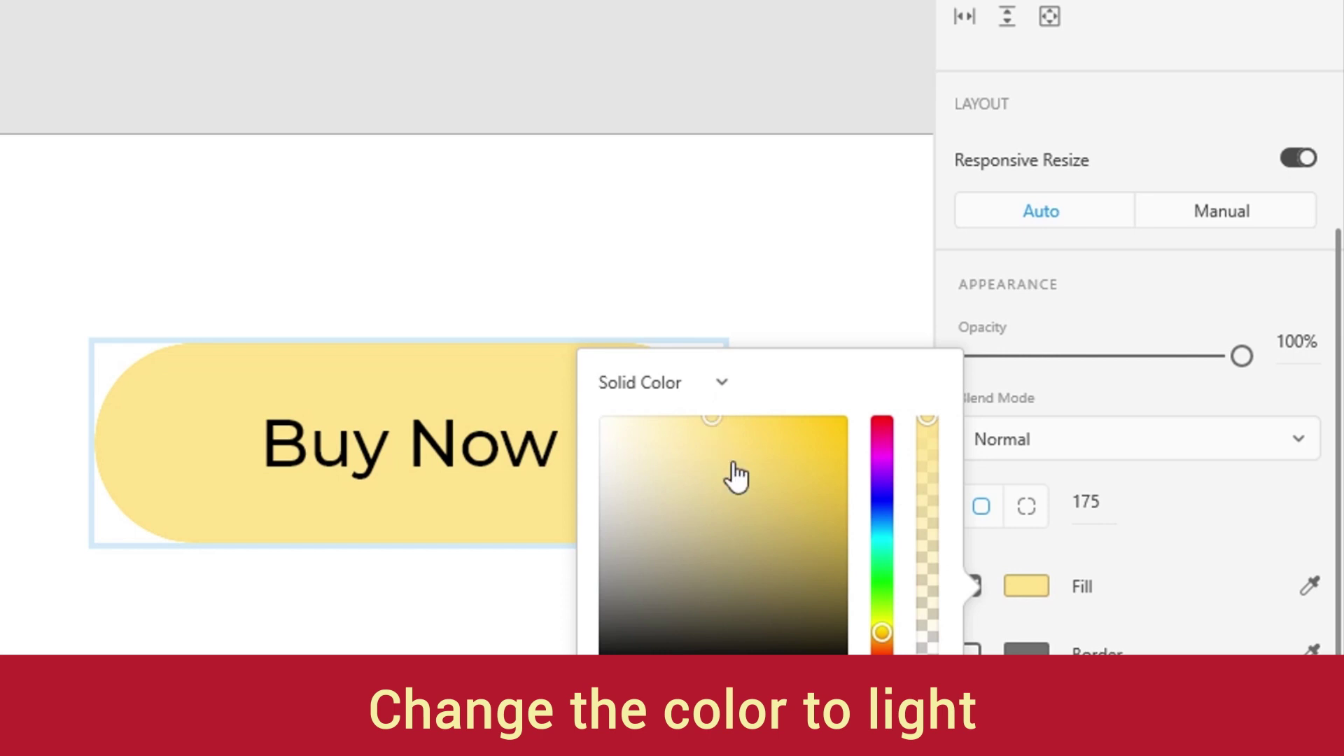
Step: Replace the text on the light yellow button with "Get this deal"
double_click(482, 446)
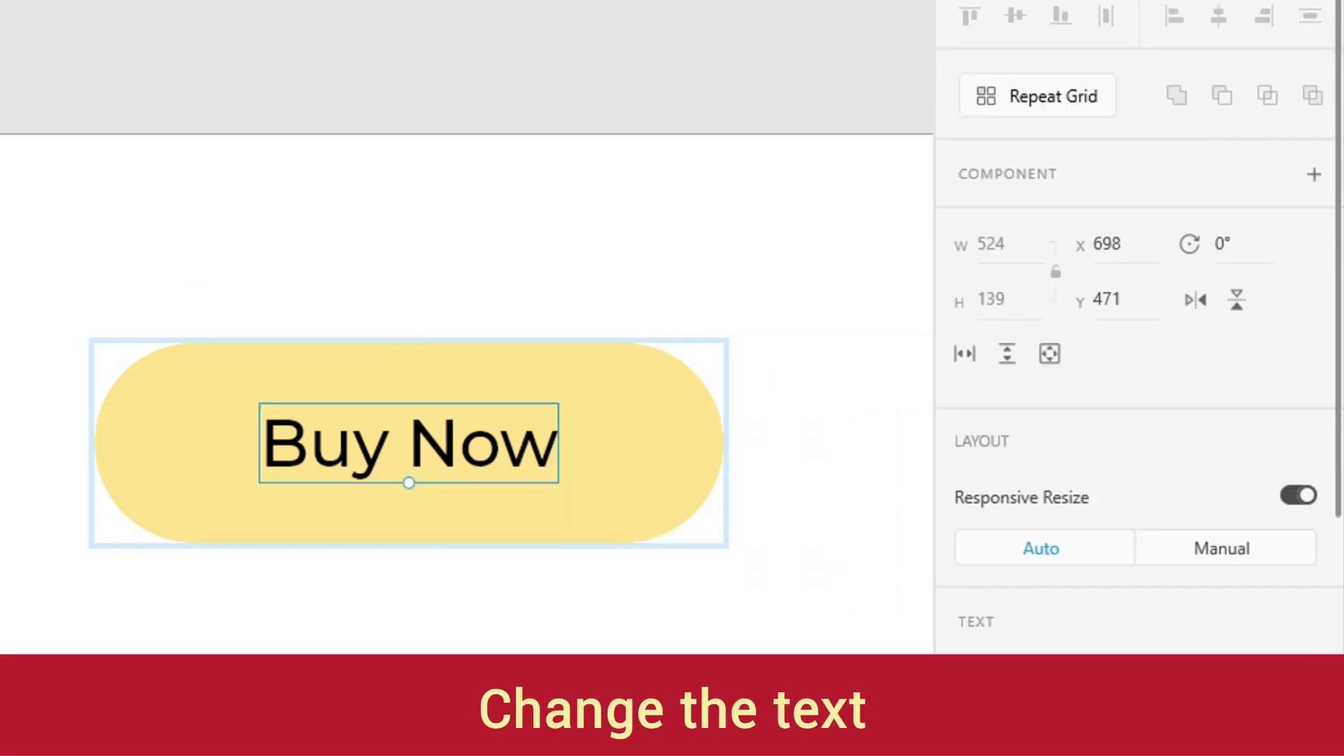
double_click(447, 441)
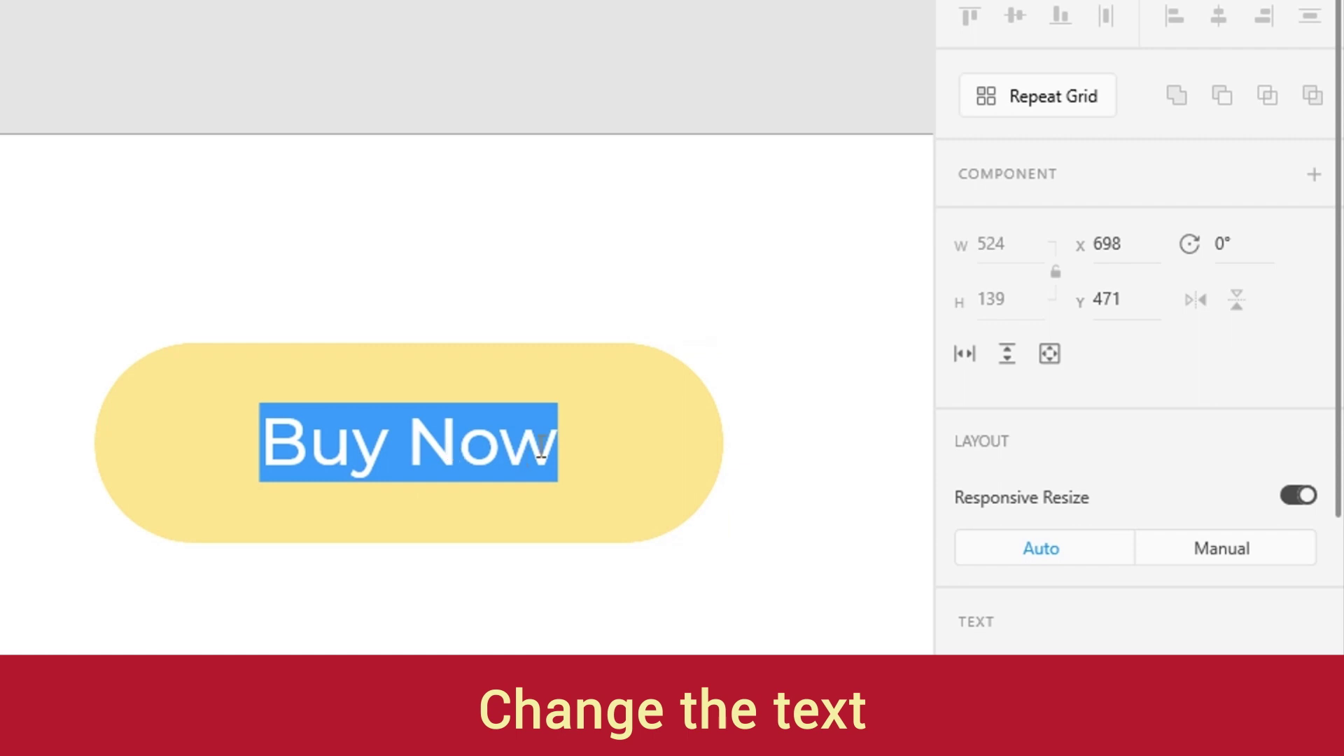
type("Get th")
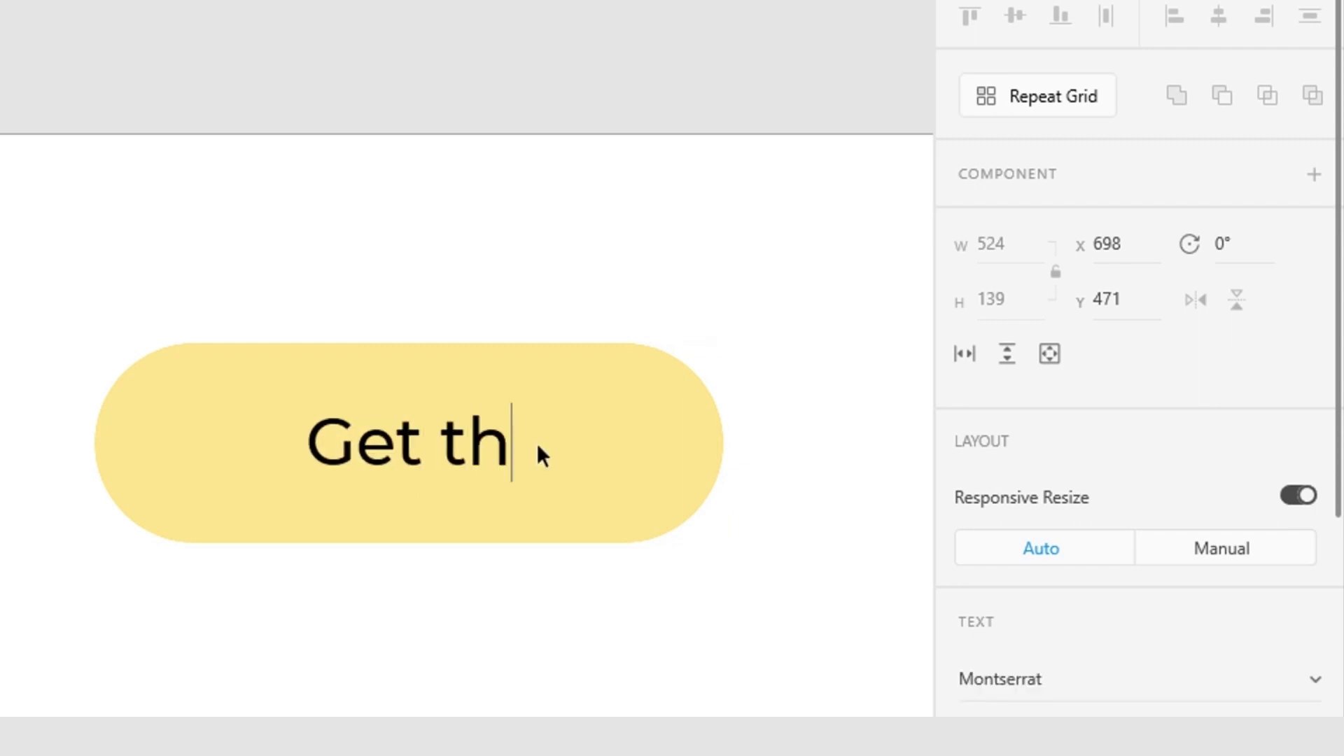
type("is deal")
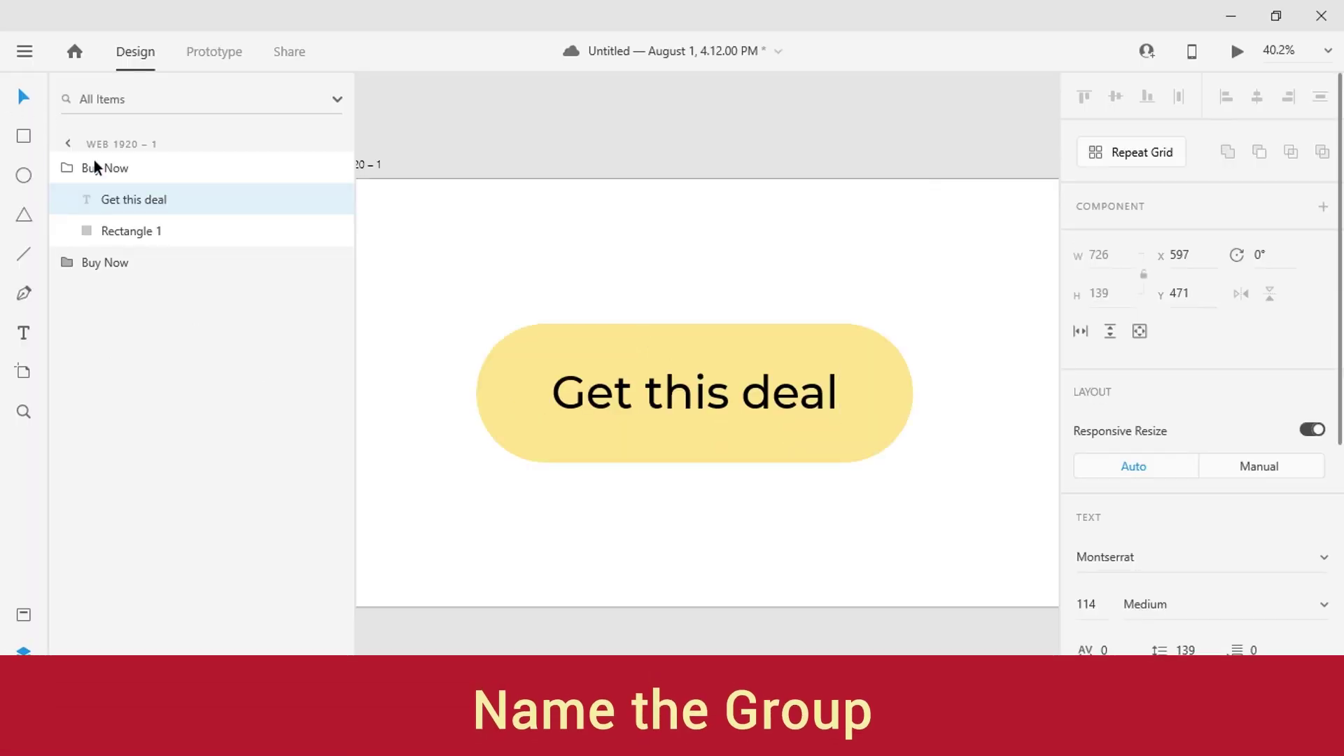
Step: Rename the group containing "Get this deal" as "Deal" and collapse it
left_click(99, 173)
double_click(99, 171)
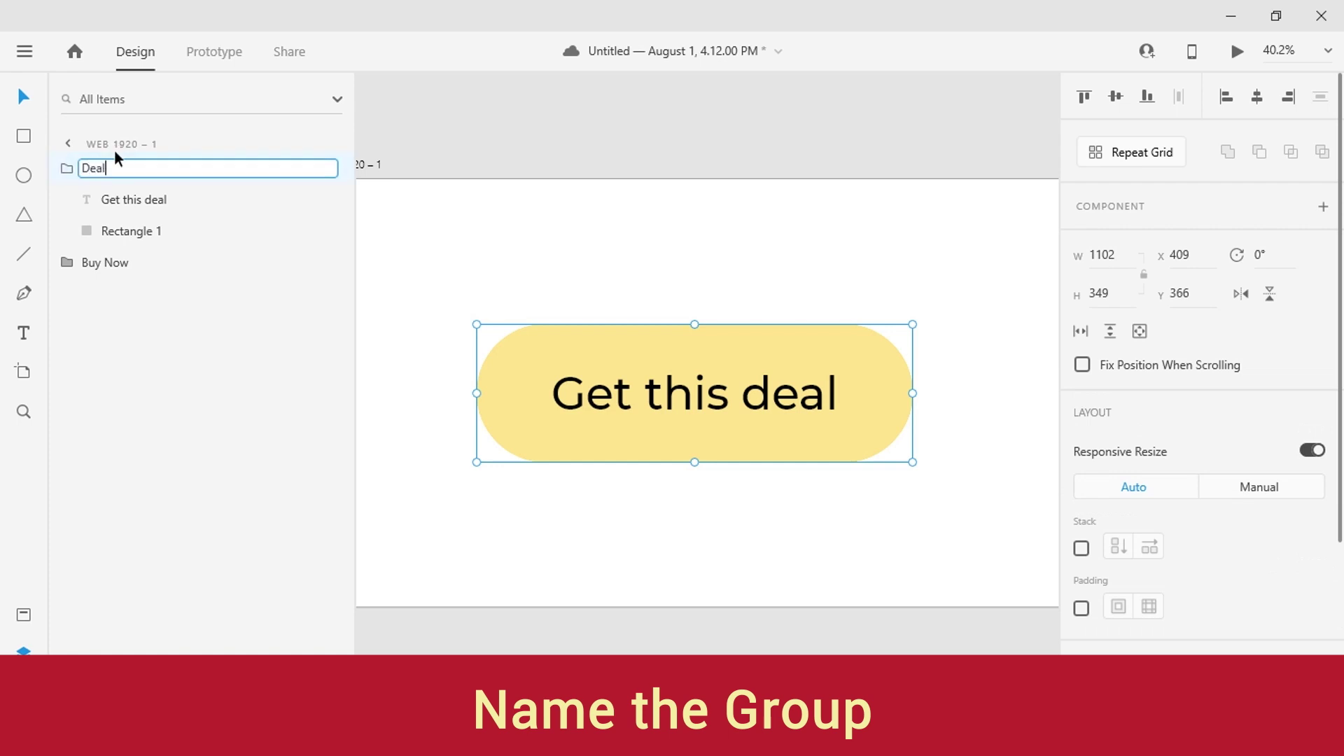
key("Return")
left_click(68, 168)
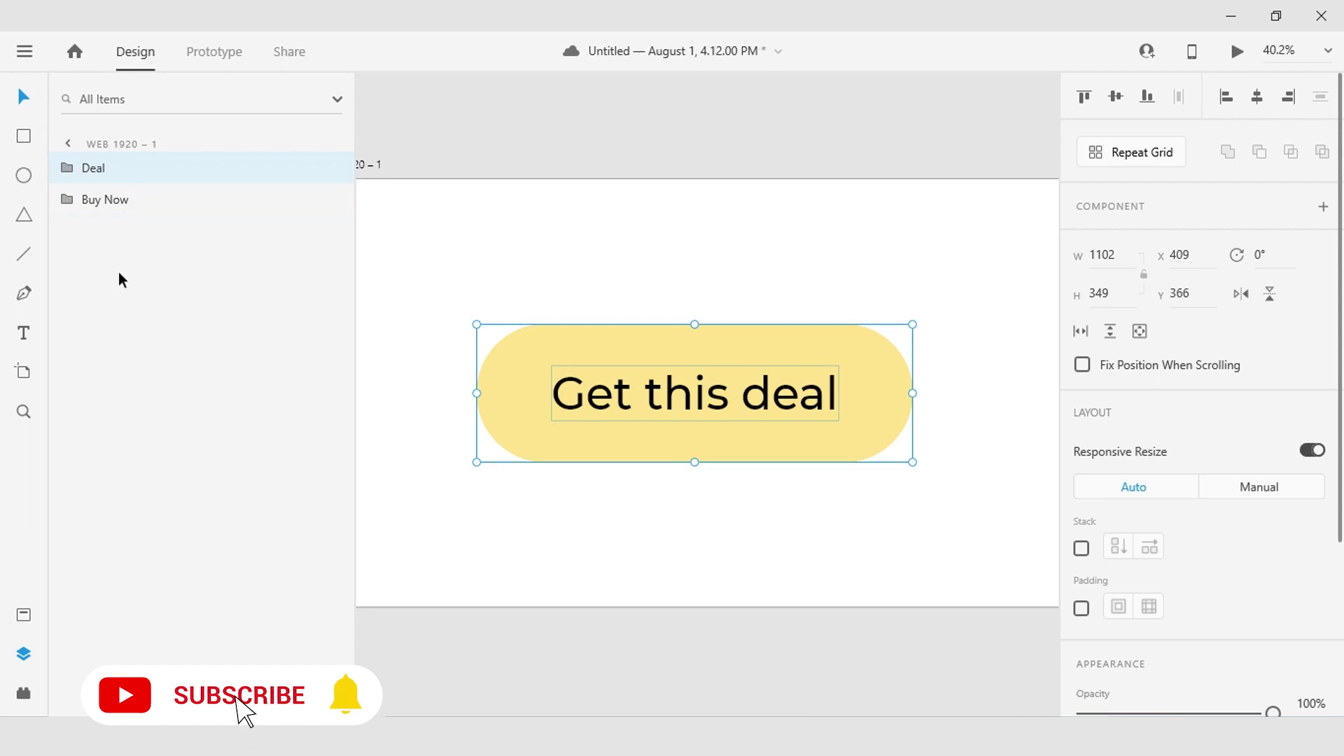
Step: Move the "Deal" group below the "Buy Now" group in the layer order
left_click_drag(64, 175, 61, 233)
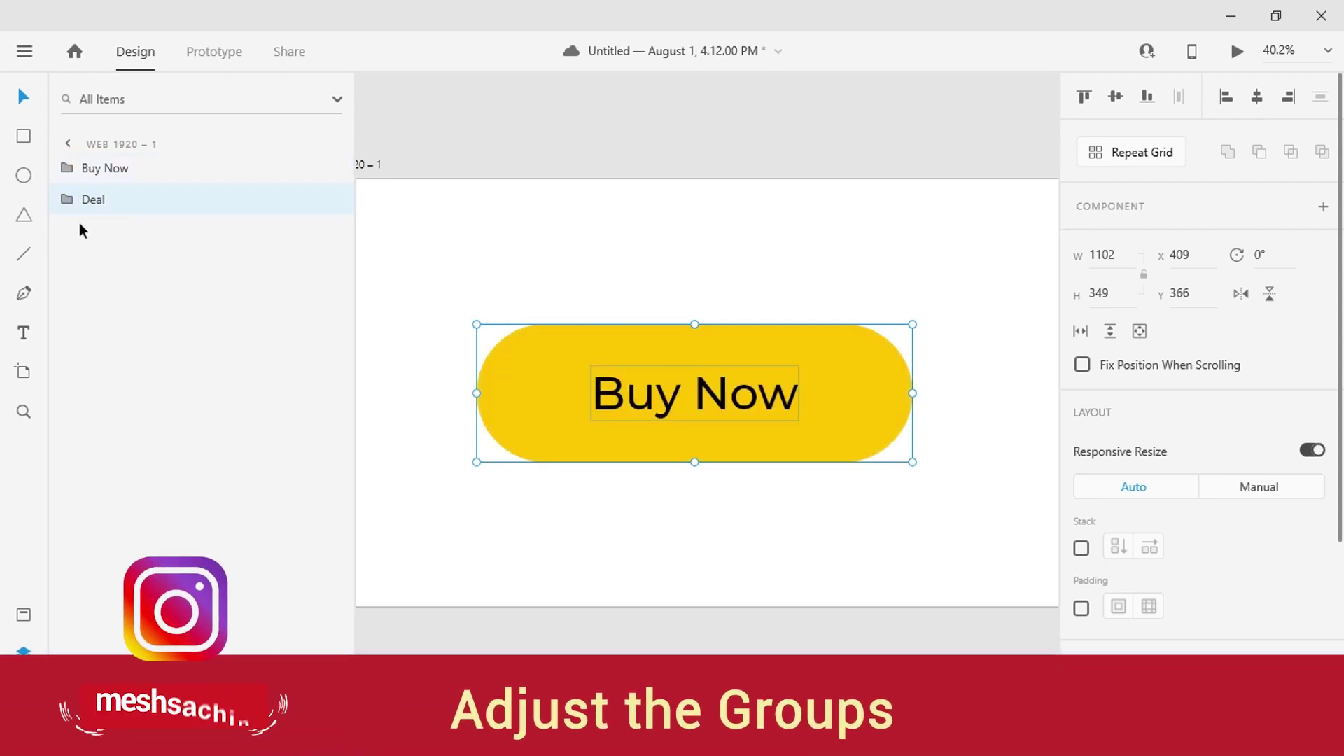
left_click(68, 169)
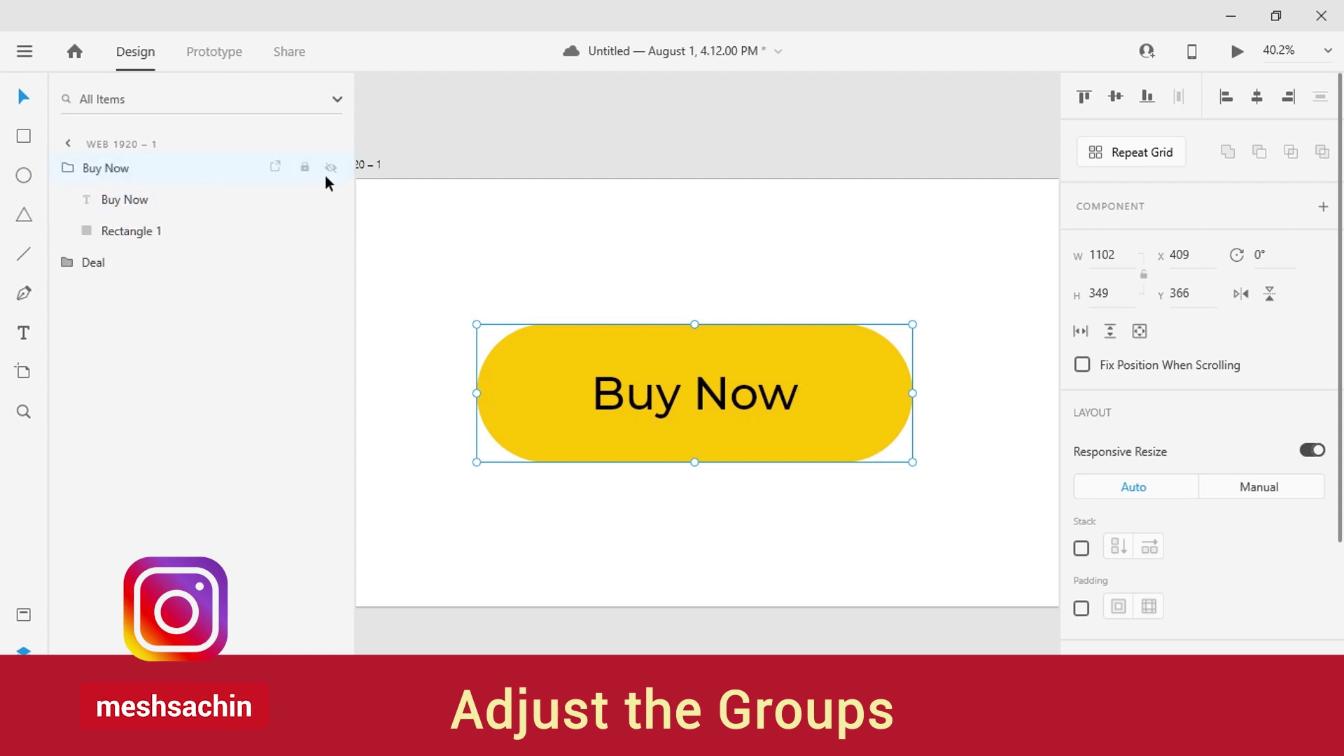
left_click(54, 168)
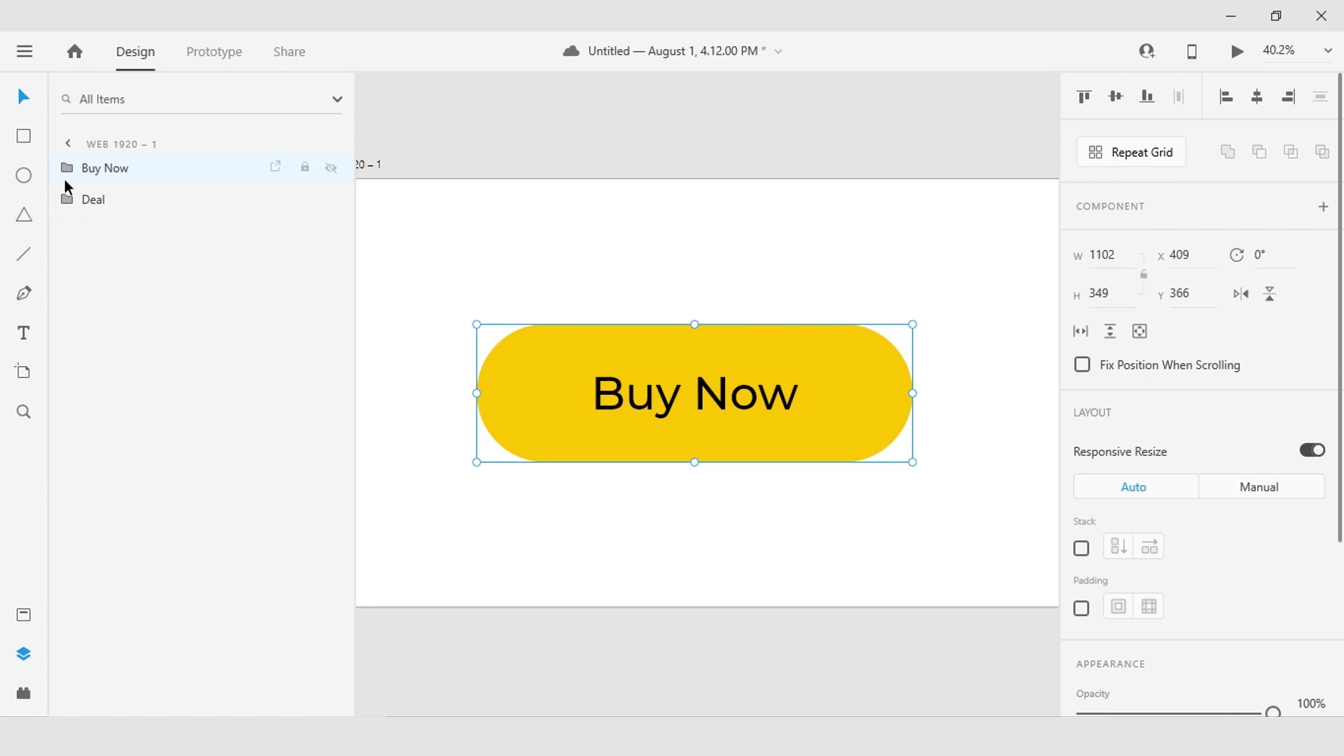
Step: Duplicate the rectangle in the "Buy Now" group and move the copy out of the group, above both groups
left_click(65, 178)
left_click(120, 232)
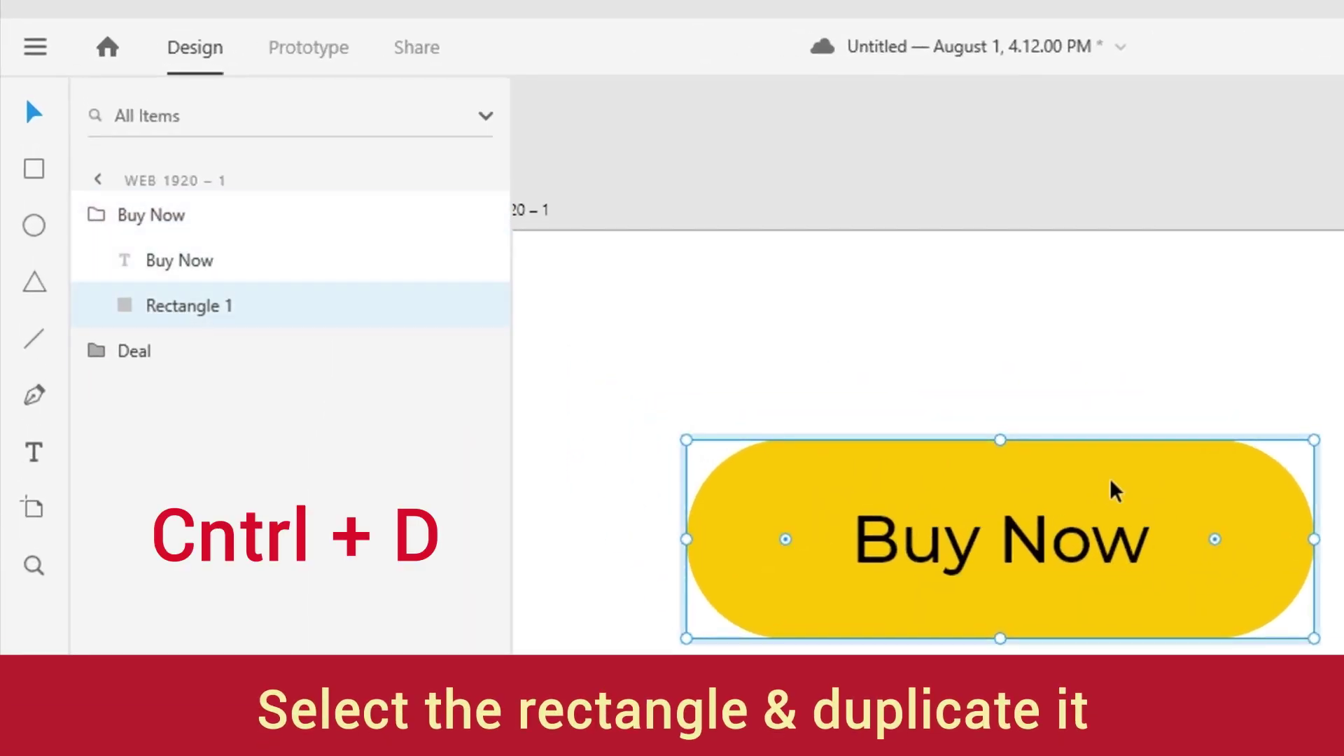
key("ctrl+d")
left_click_drag(228, 324, 195, 213)
left_click(101, 262)
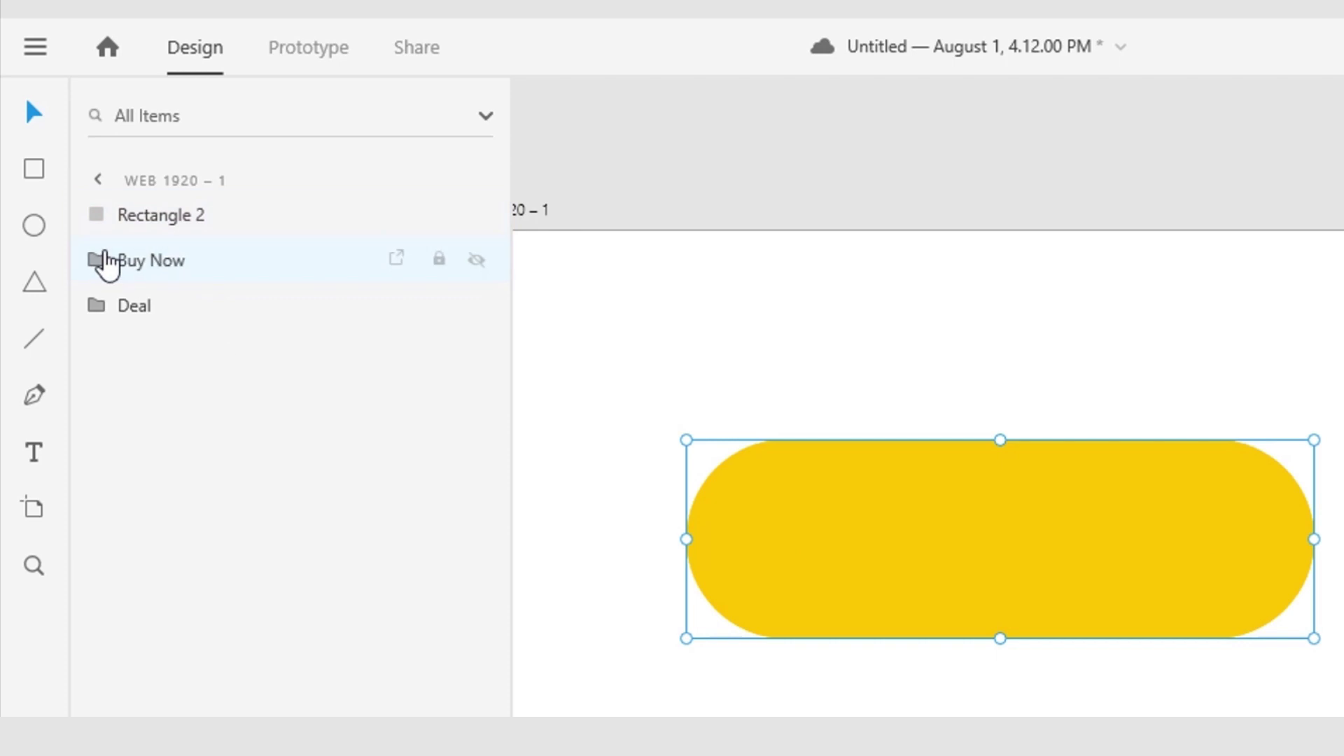
Step: Rename the duplicated rectangle as "Mask"
double_click(161, 219)
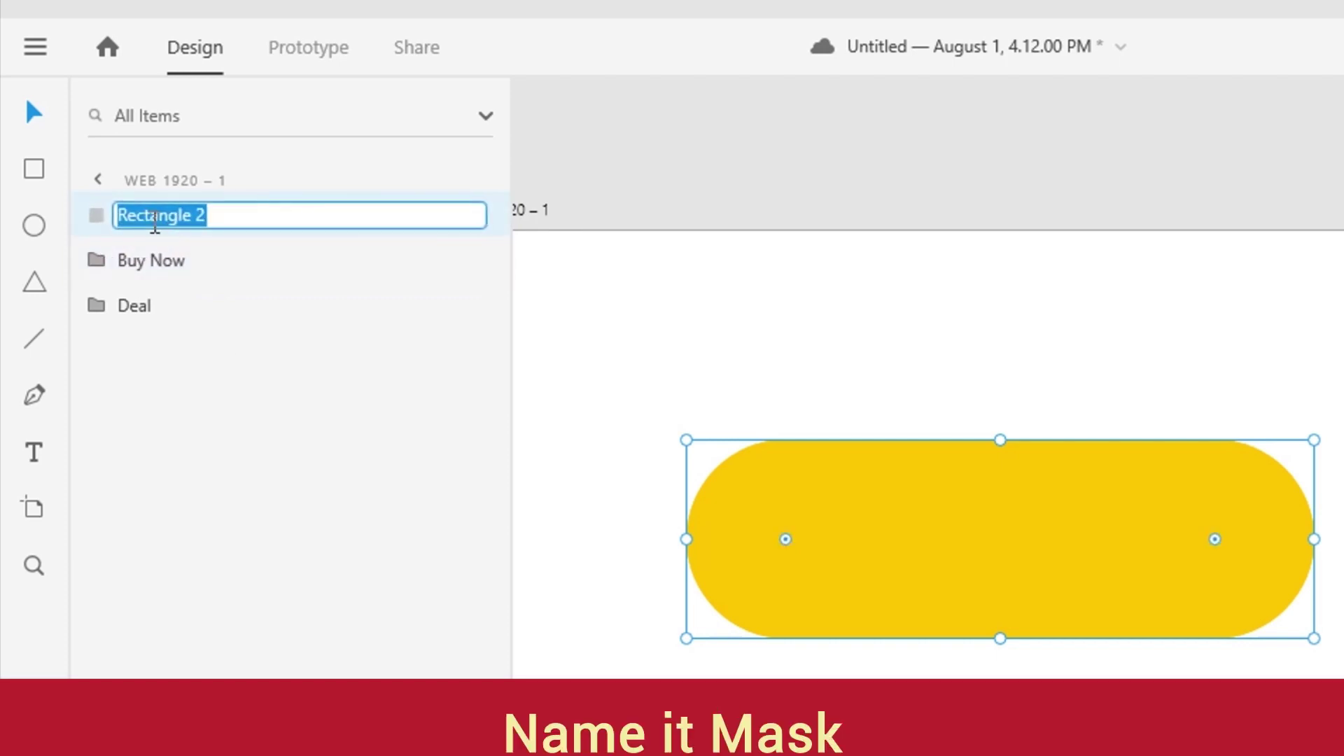
type("Mask")
key("Return")
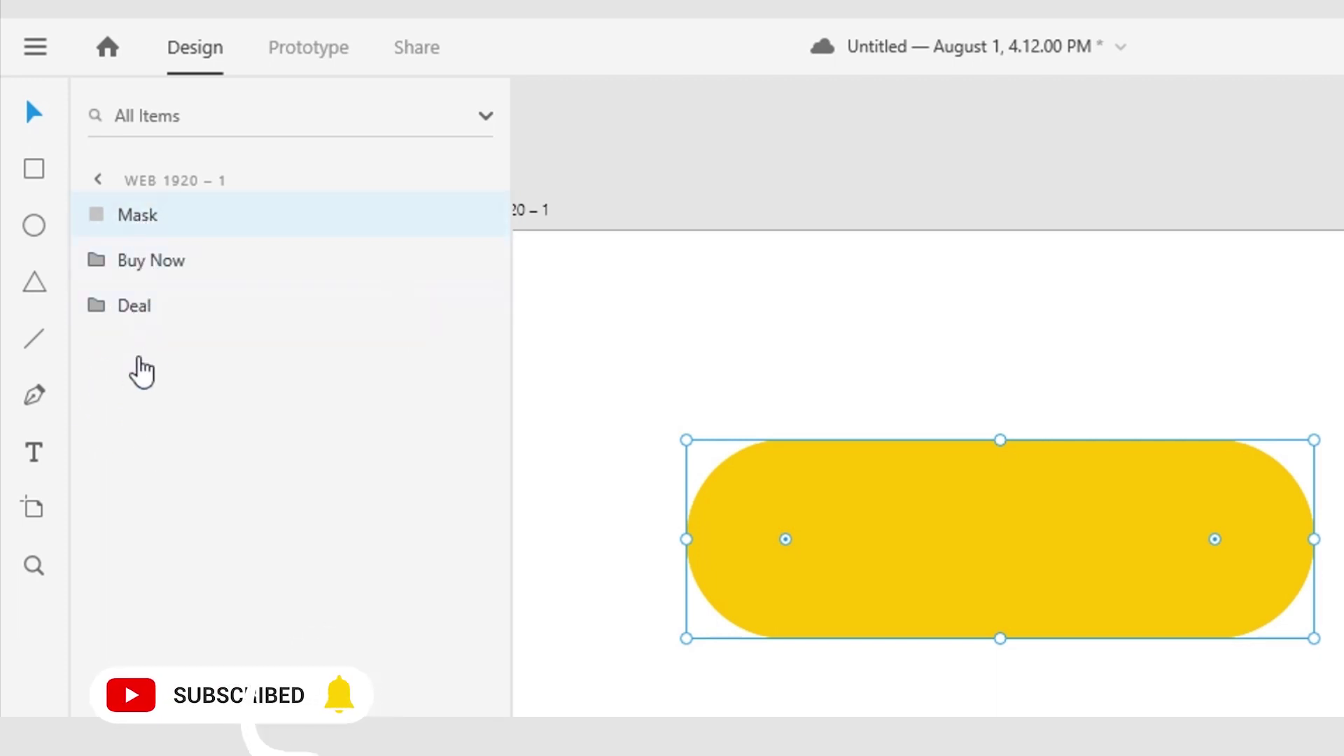
Step: Mask the "Buy Now" and "Deal" groups with the "Mask" rectangle using Mask with Shape
left_click(177, 272, "shift")
left_click(142, 308, "shift")
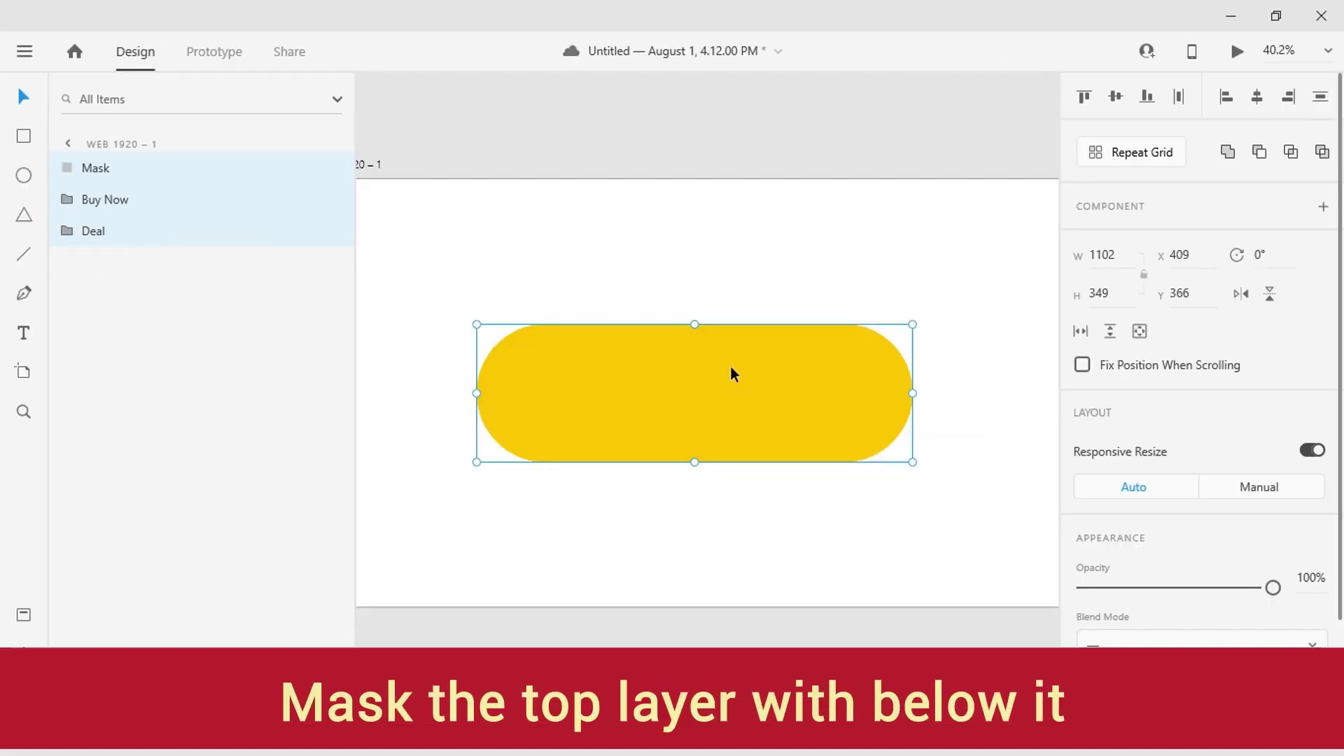
right_click(730, 361)
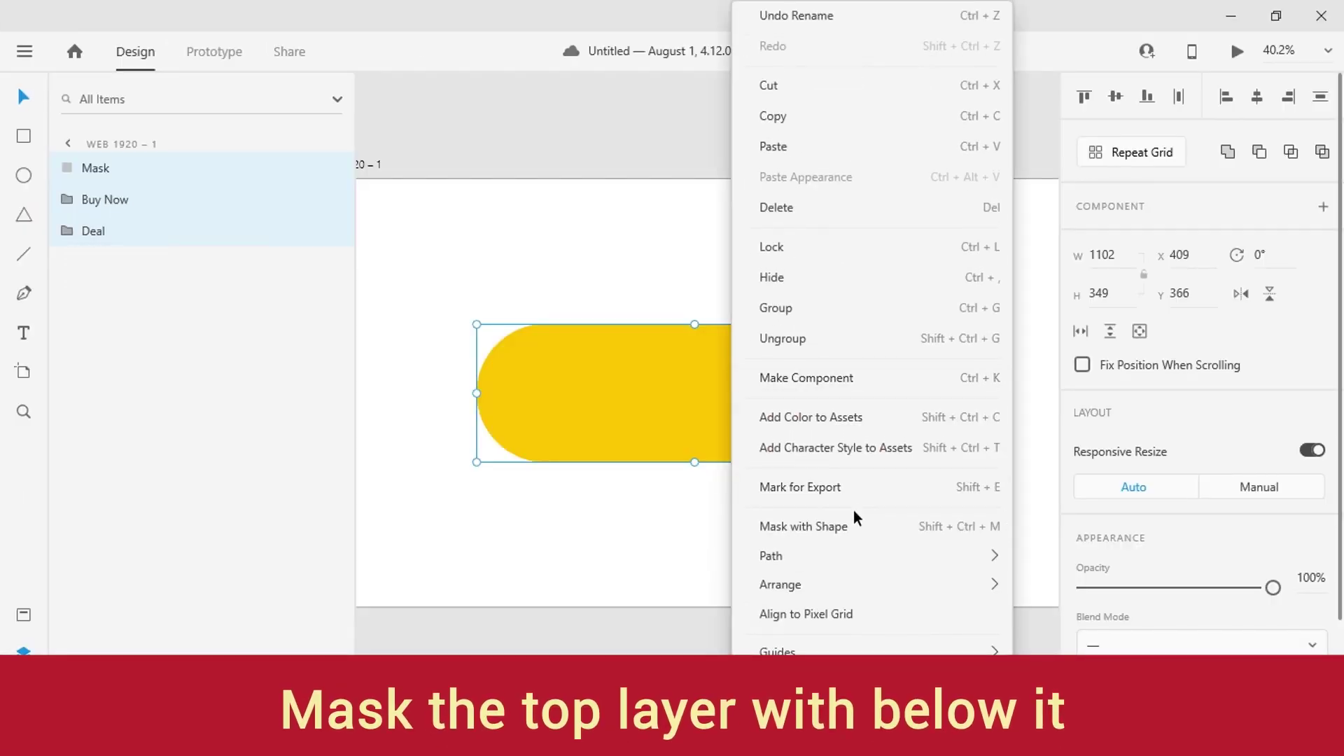
left_click(810, 527)
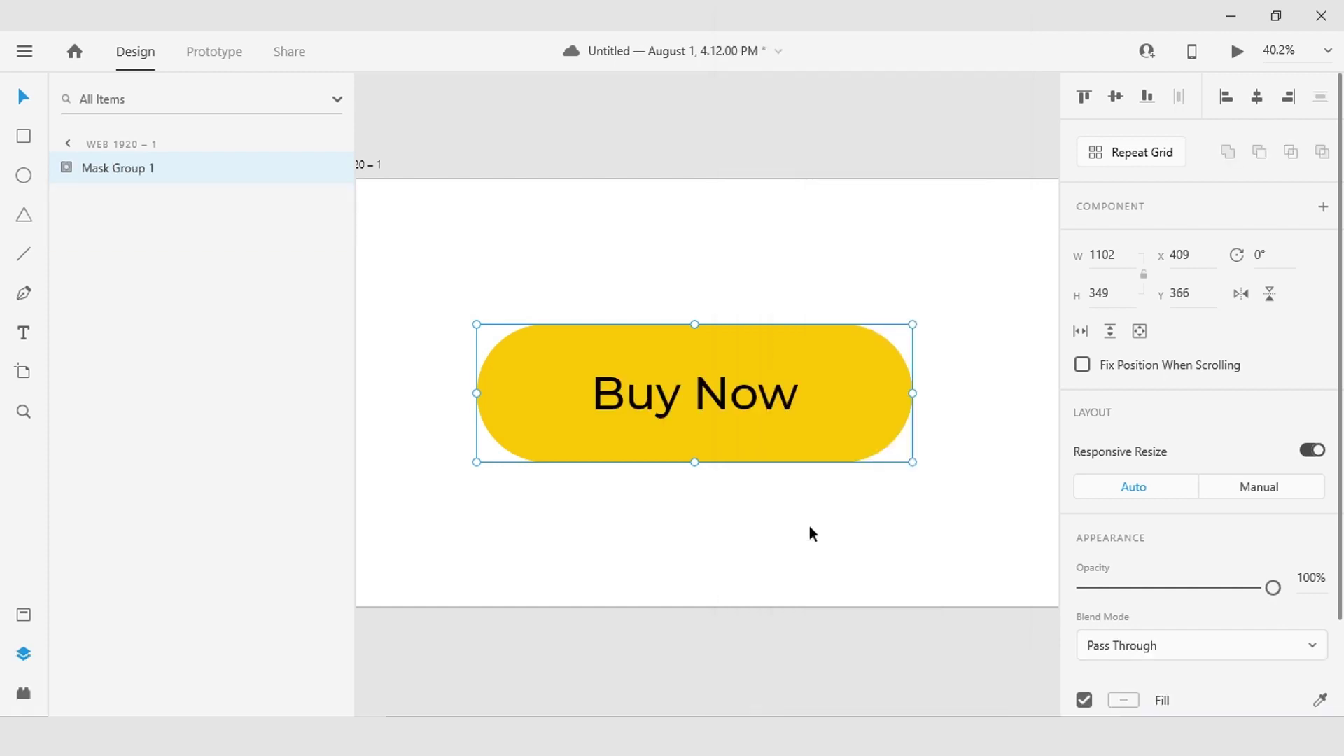
Step: Rename the mask group as "Button"
double_click(127, 168)
left_click(122, 168)
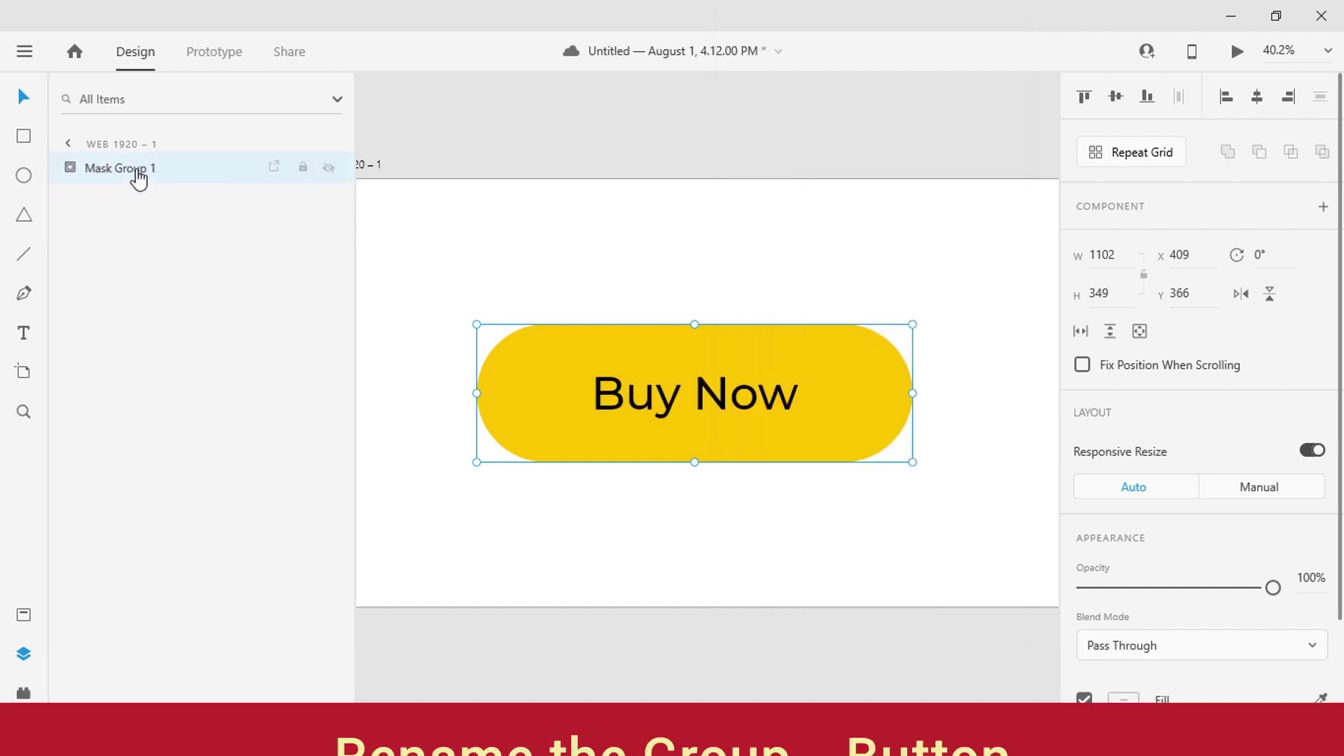
double_click(133, 169)
type("Button")
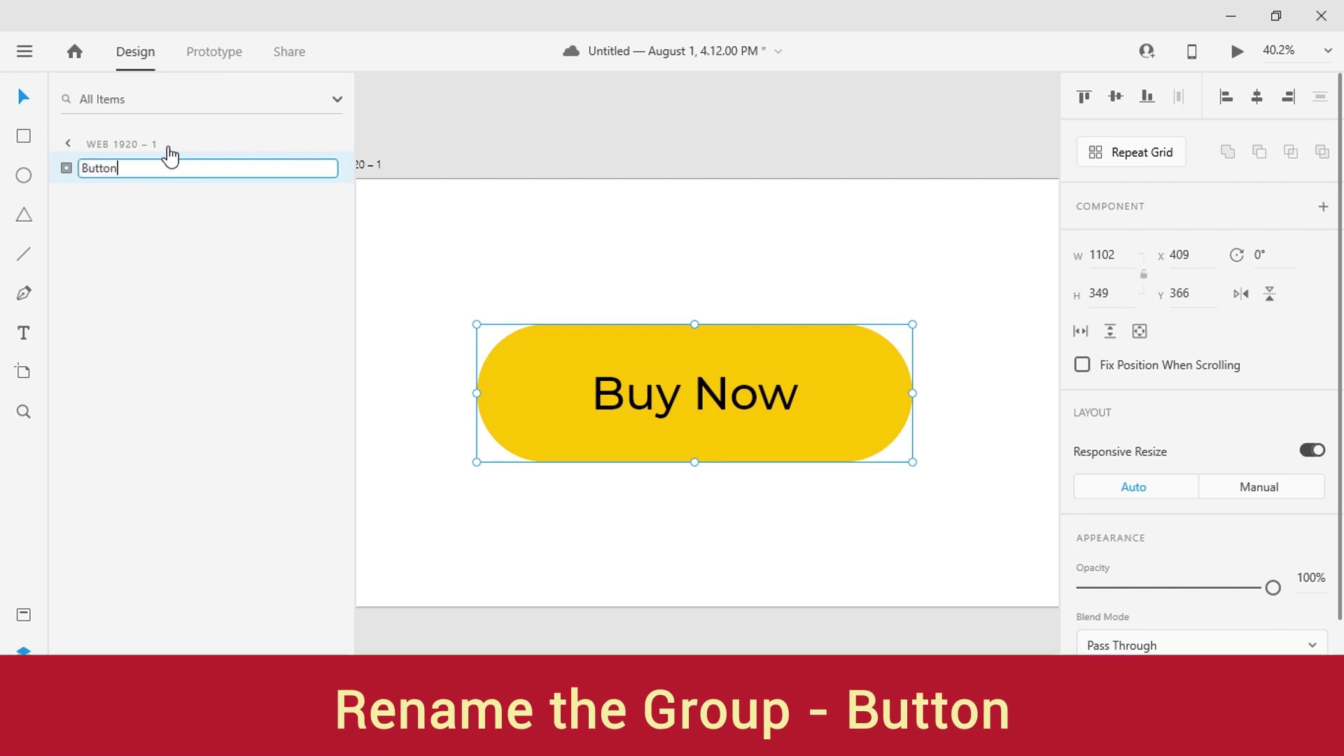
key("Return")
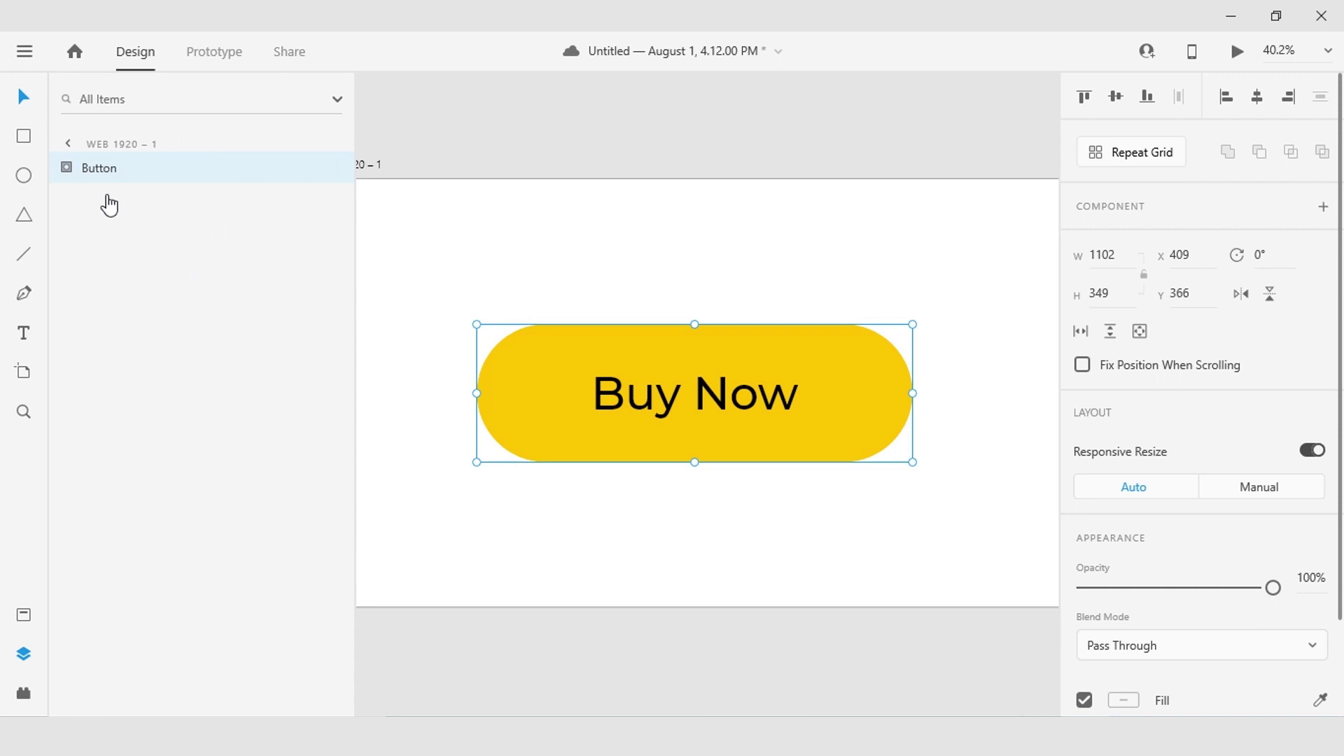
Step: Convert the "Button" mask group into a component
left_click(57, 172)
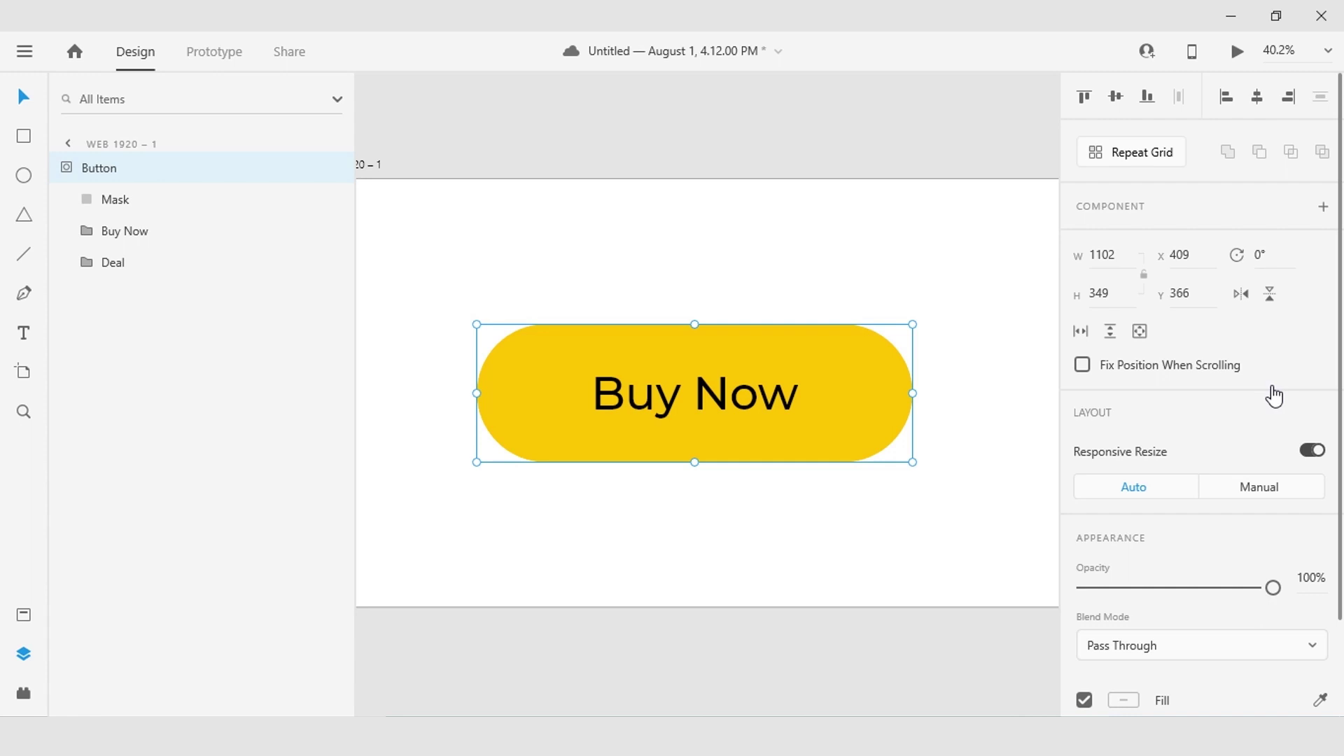
left_click(1327, 208)
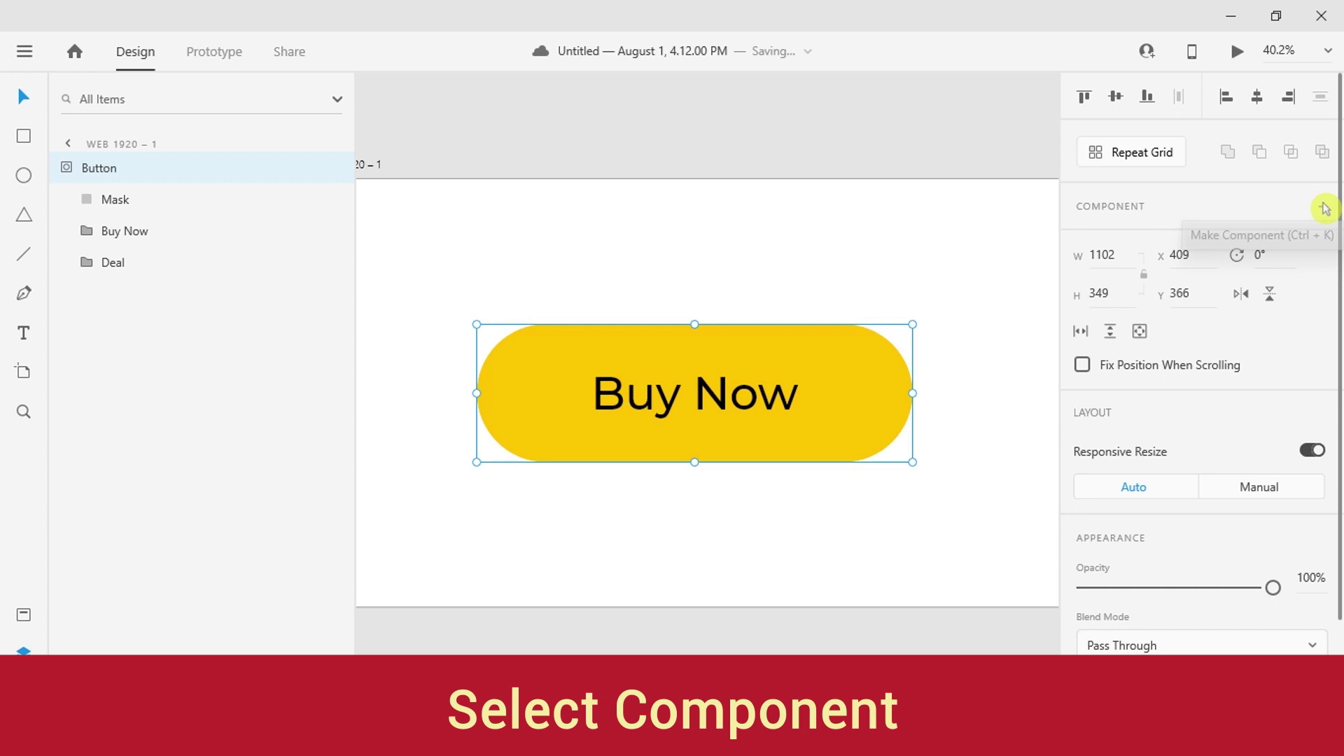
left_click(1325, 207)
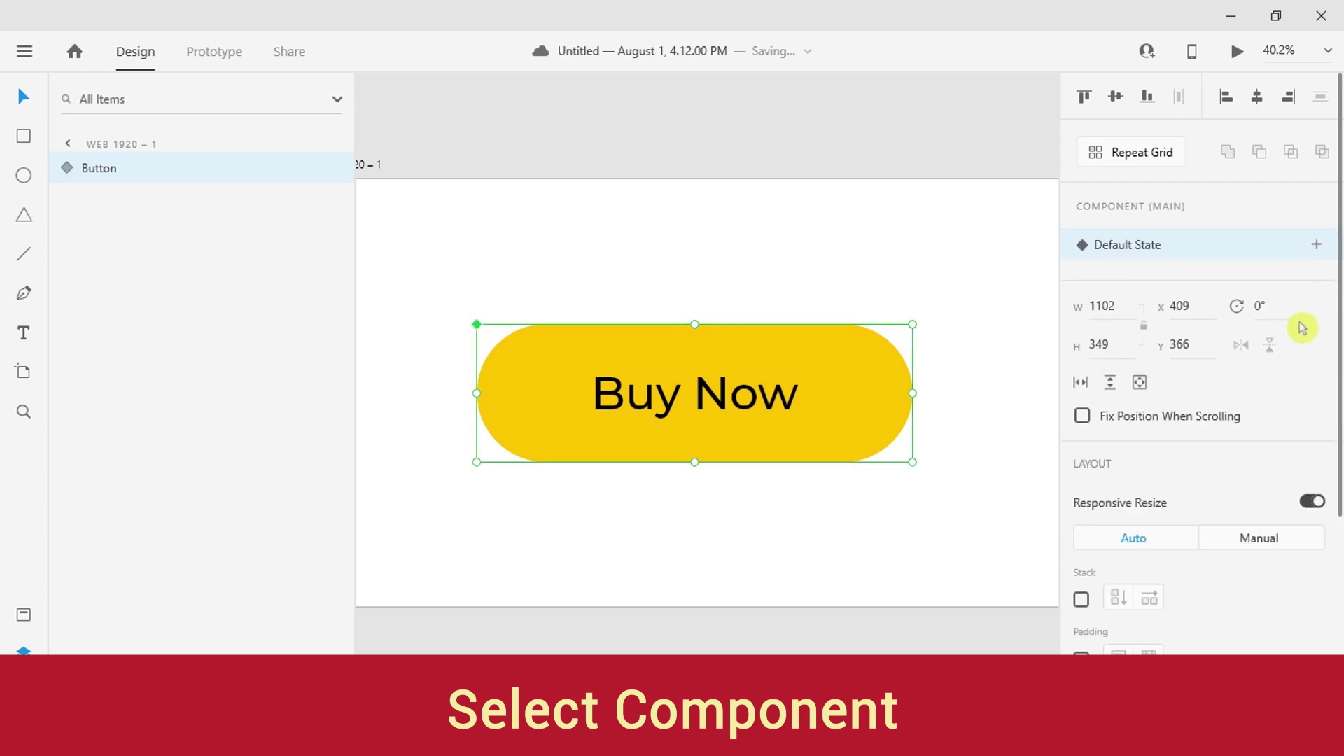
Step: Add a Hover State to the "Button" component and switch back to its Default State
left_click(1318, 249)
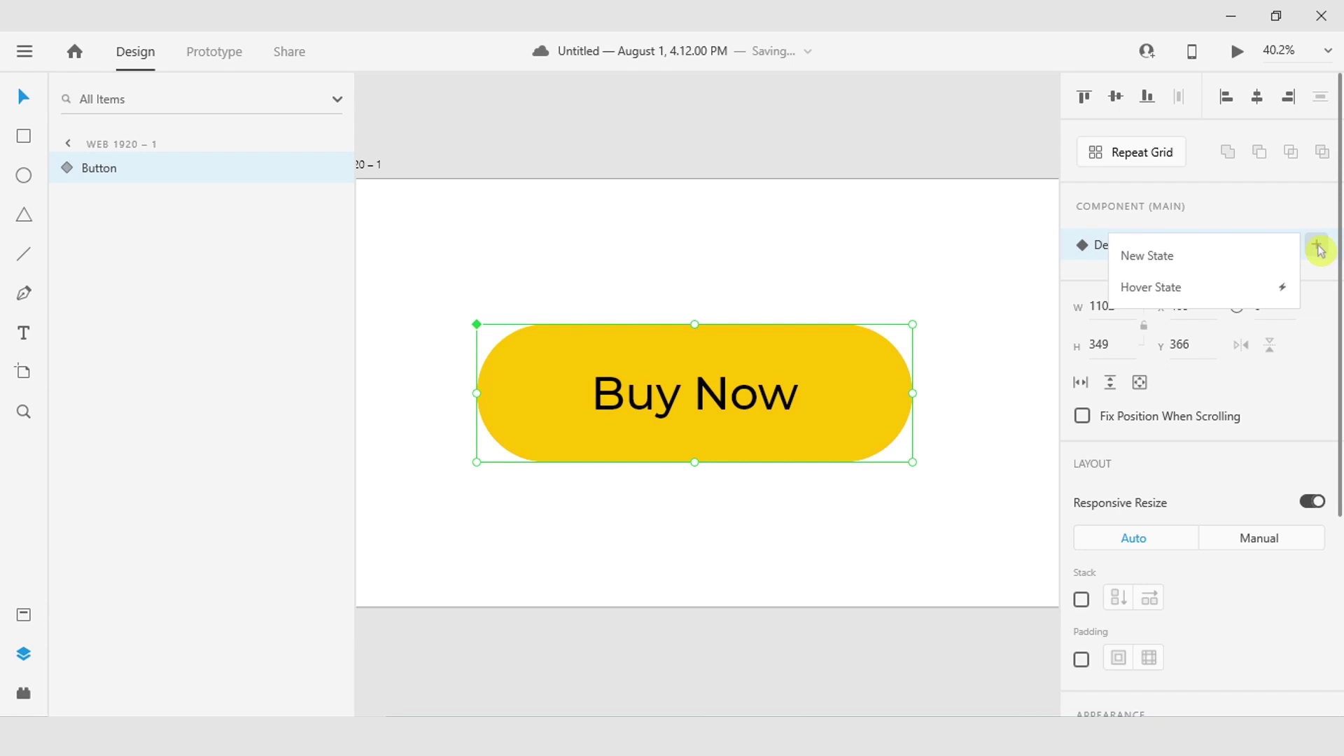
left_click(1171, 294)
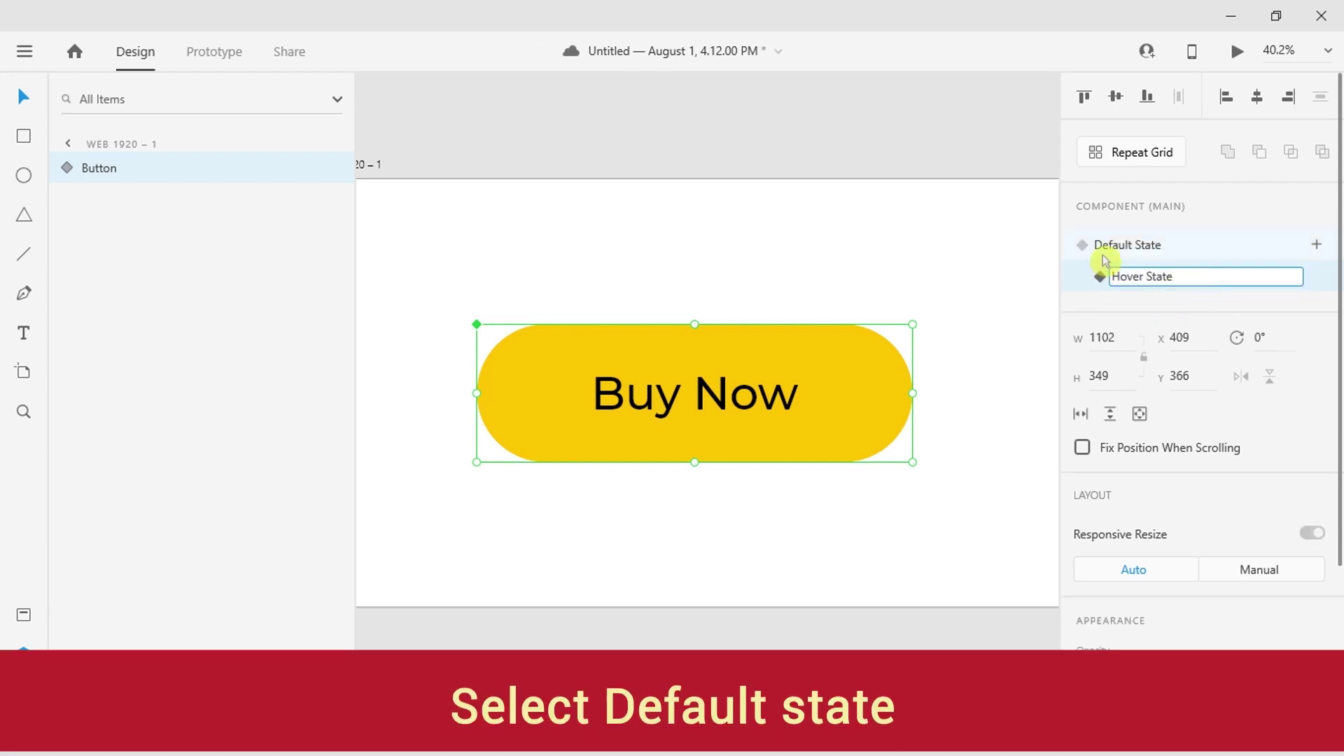
left_click(1104, 249)
left_click(1098, 251)
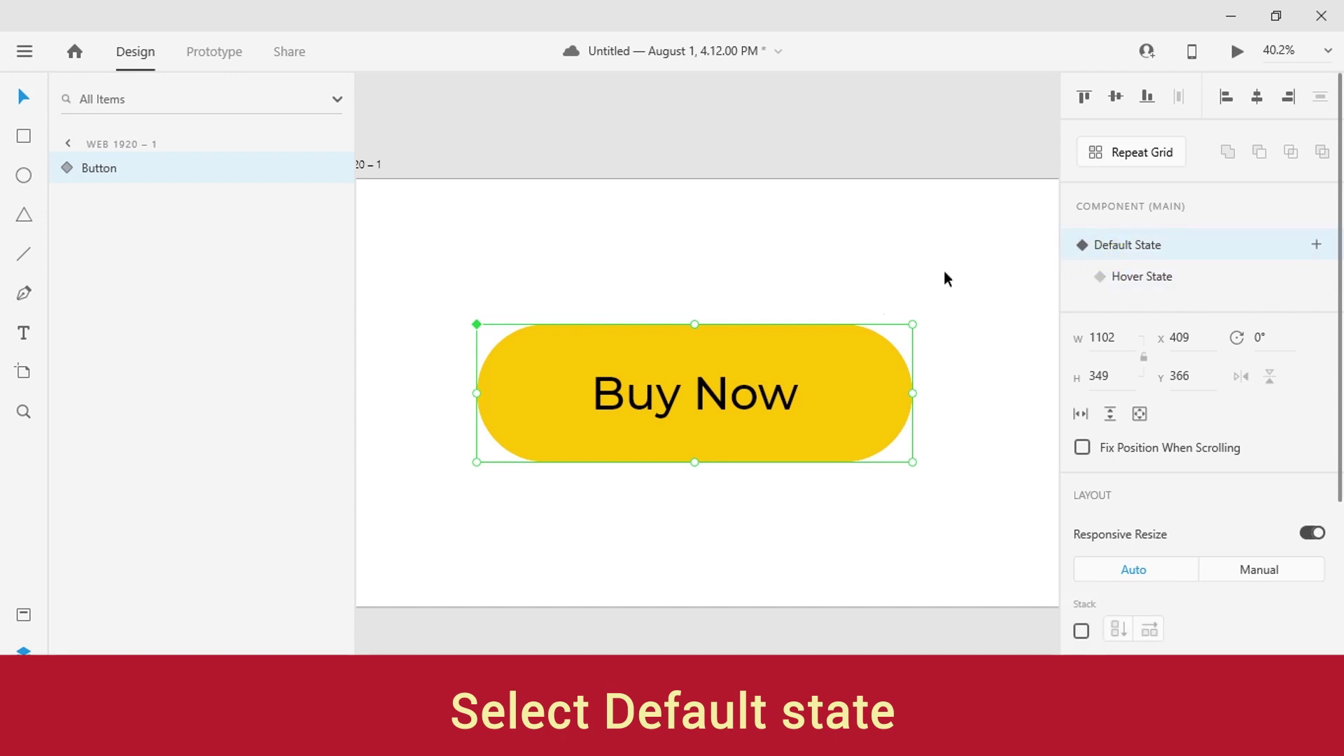
Step: In the Button component's Default State, move the "Buy Now" group about 365 px down to expose the "Deal" group
left_click(70, 170)
left_click(88, 201)
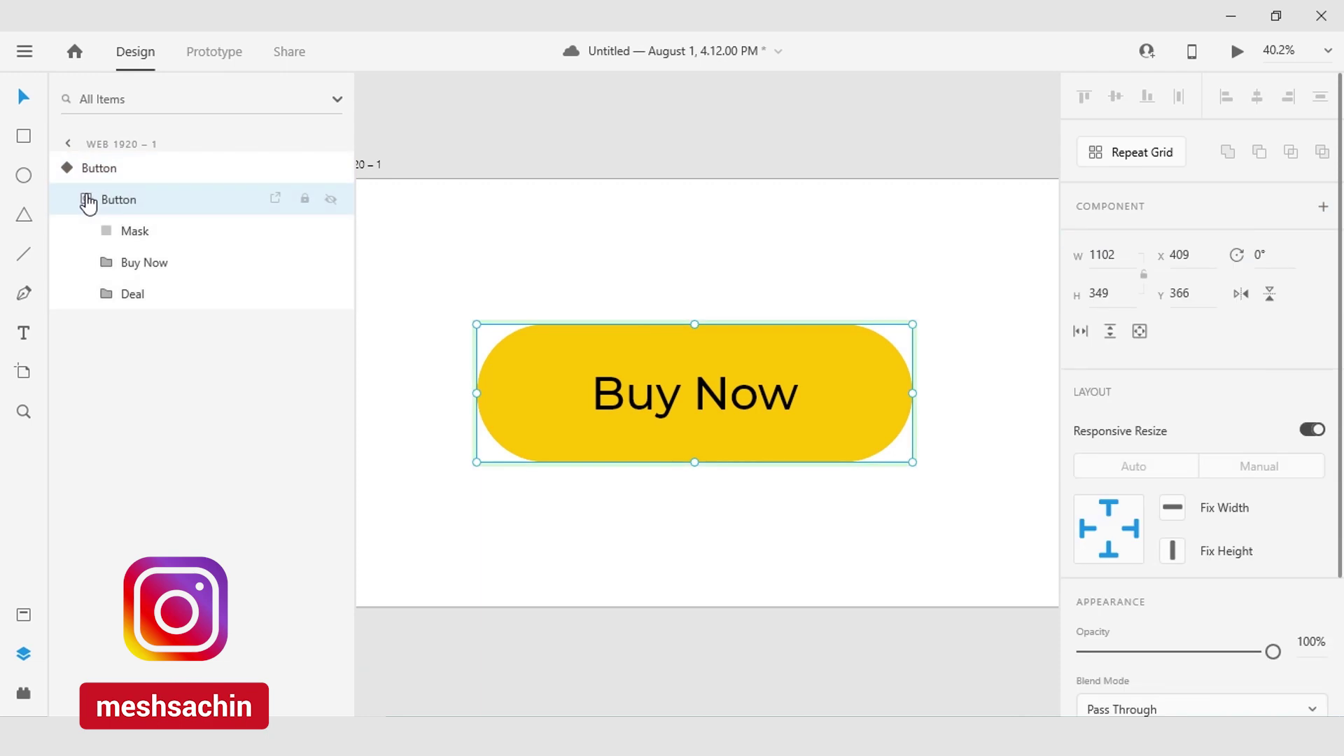
left_click(107, 264)
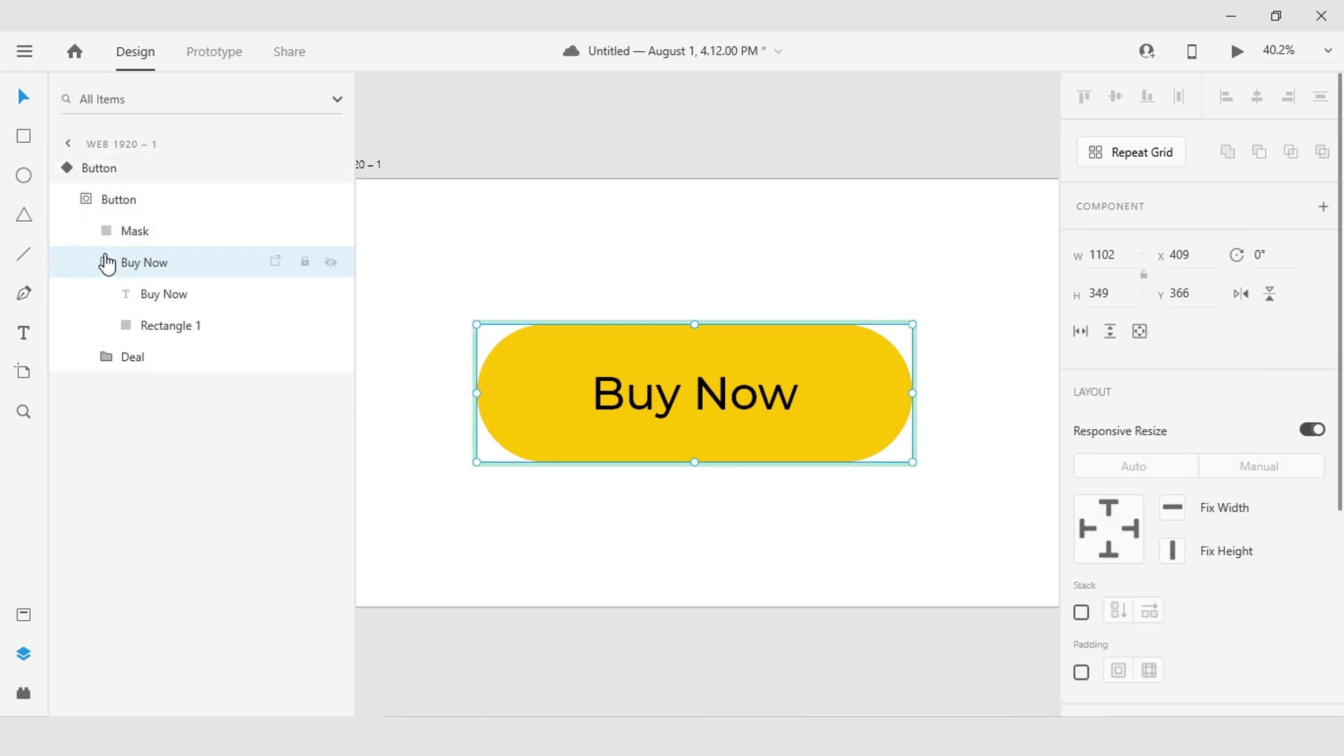
left_click(108, 263)
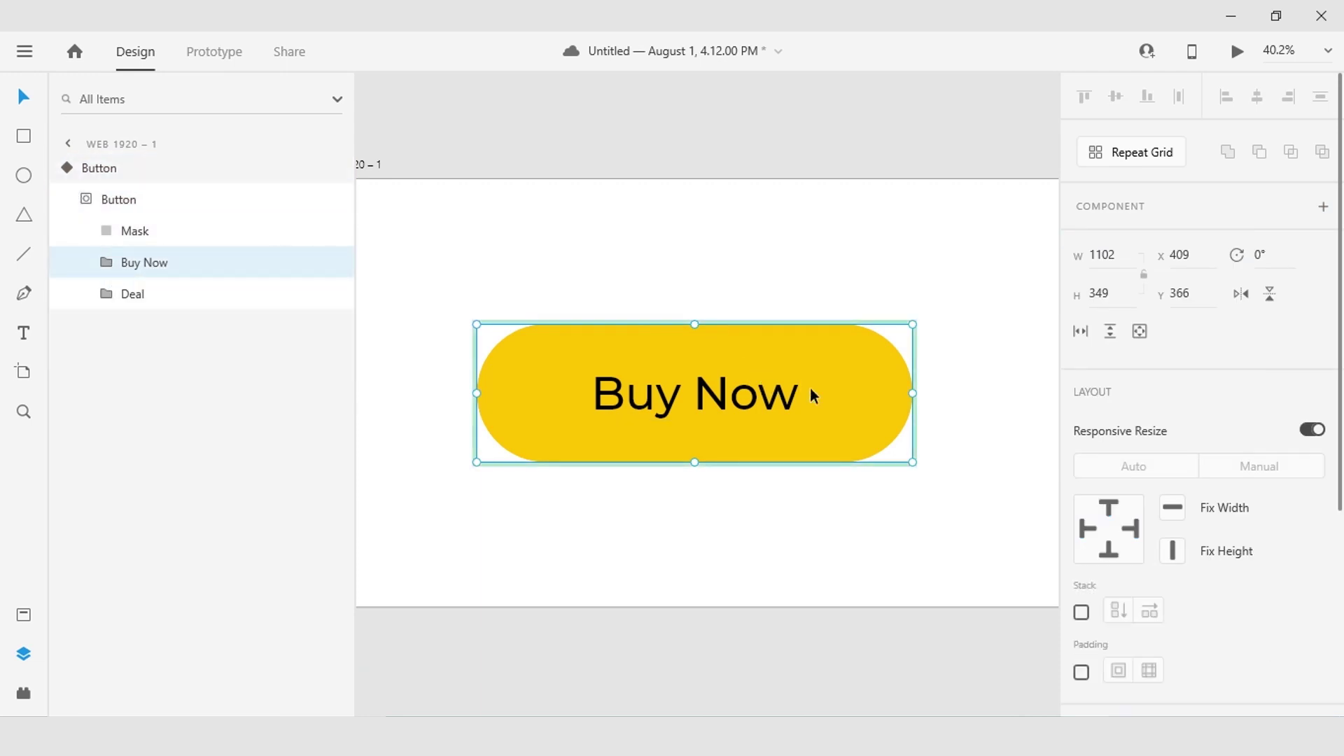
left_click_drag(847, 376, 876, 512)
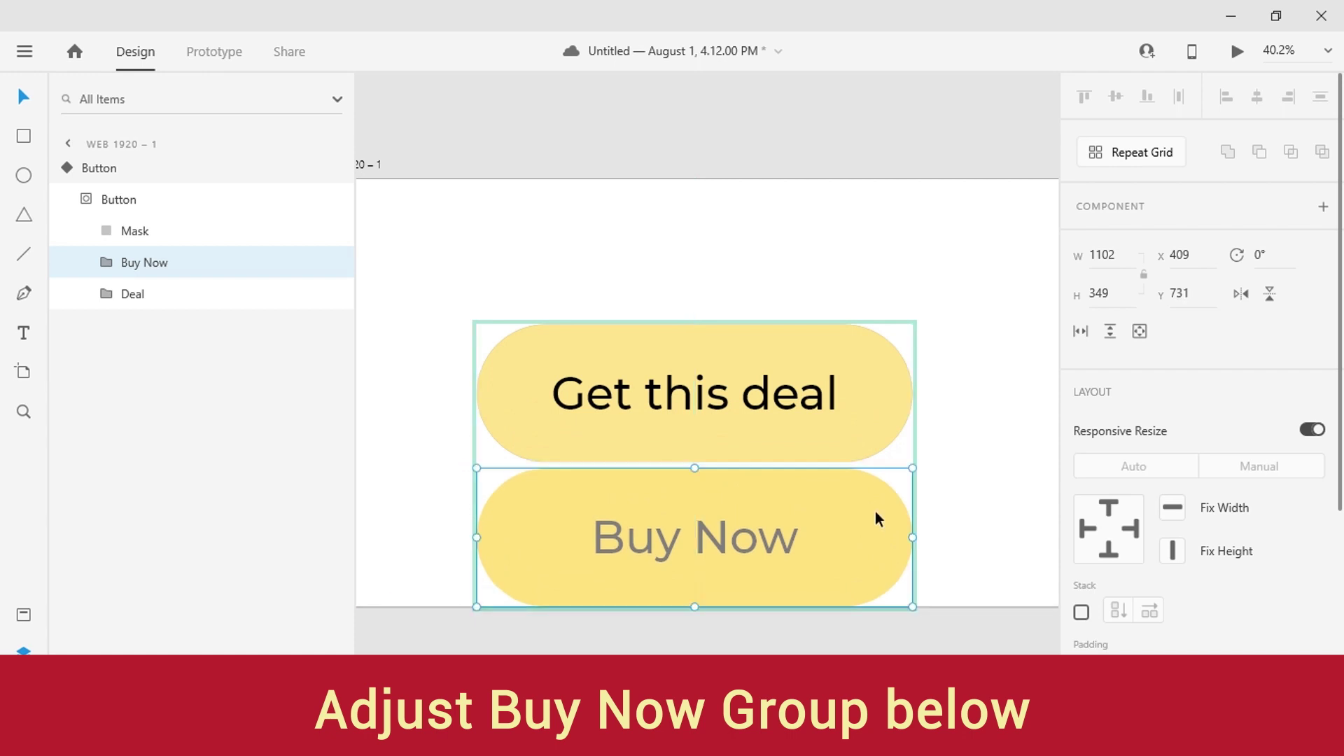
Step: Shrink the "Get this deal" text in the "Deal" group to about font size 56 and set its opacity to 0%
left_click(816, 408)
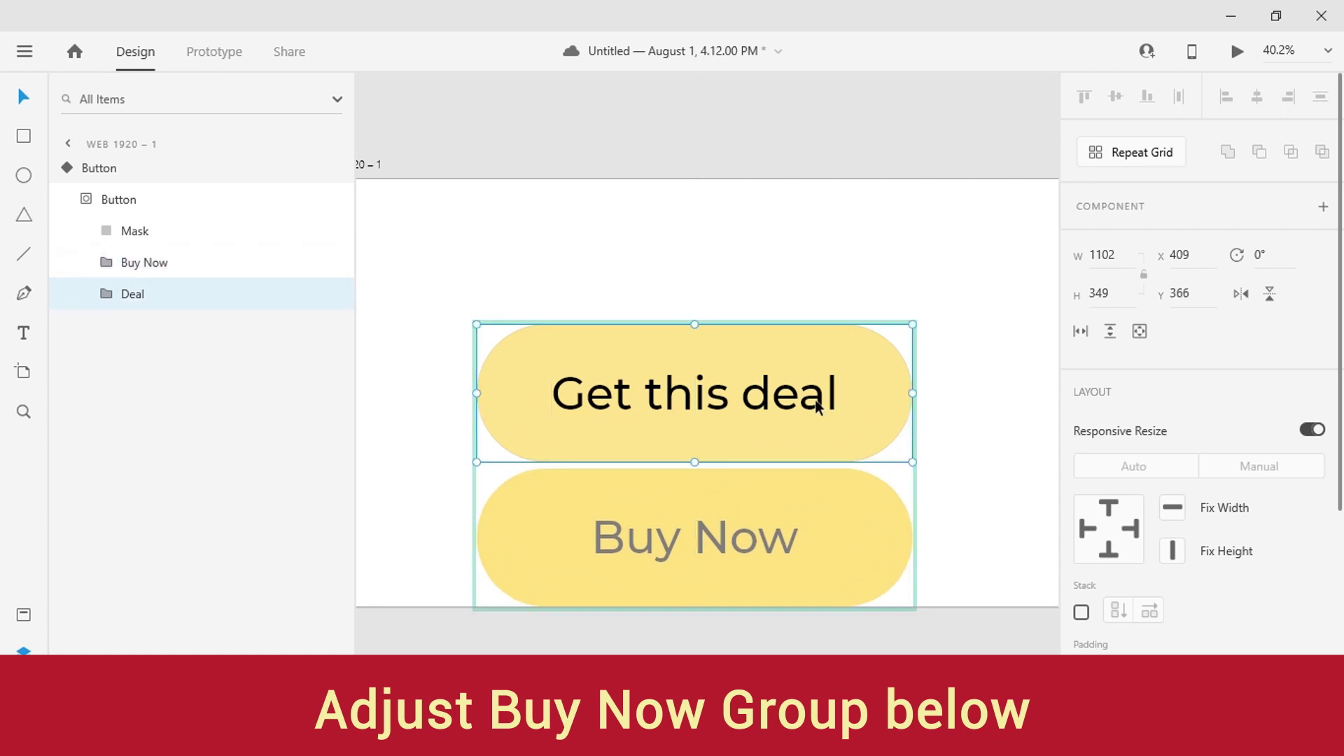
left_click(112, 302)
left_click(148, 329)
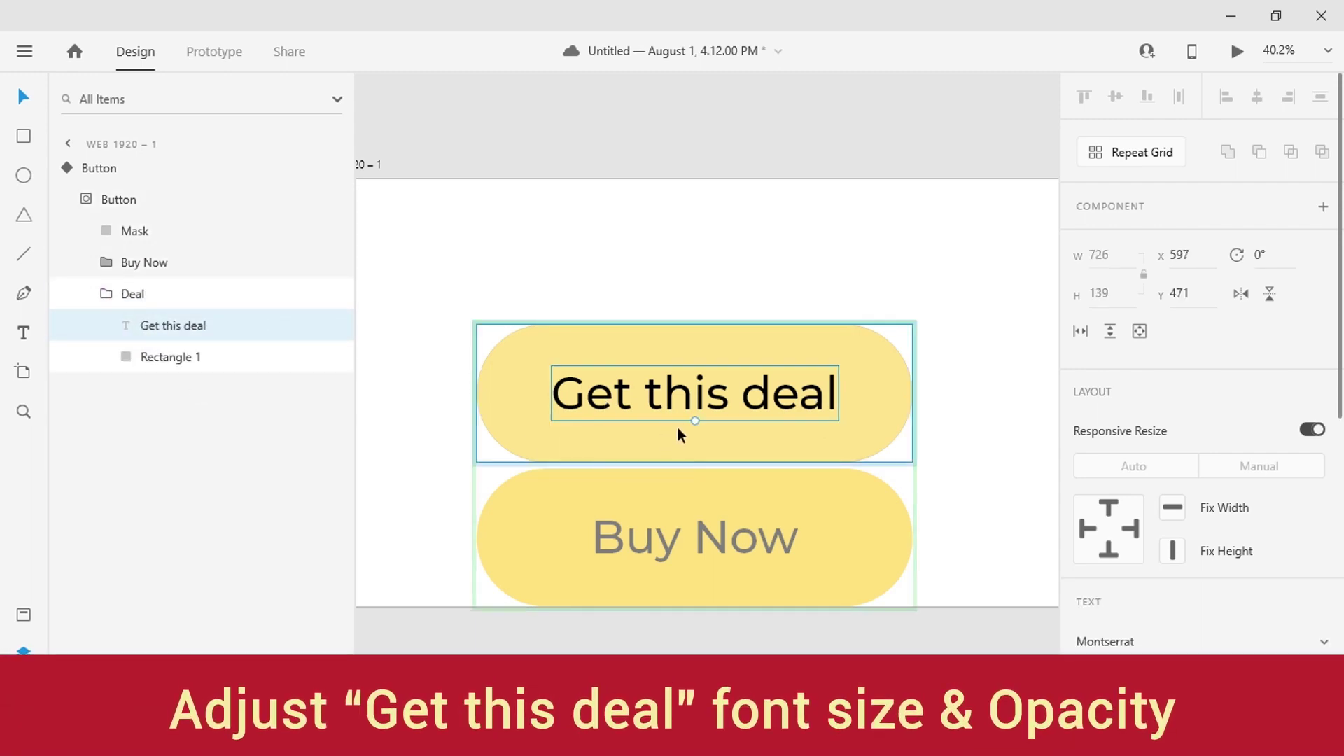
left_click_drag(694, 425, 699, 395)
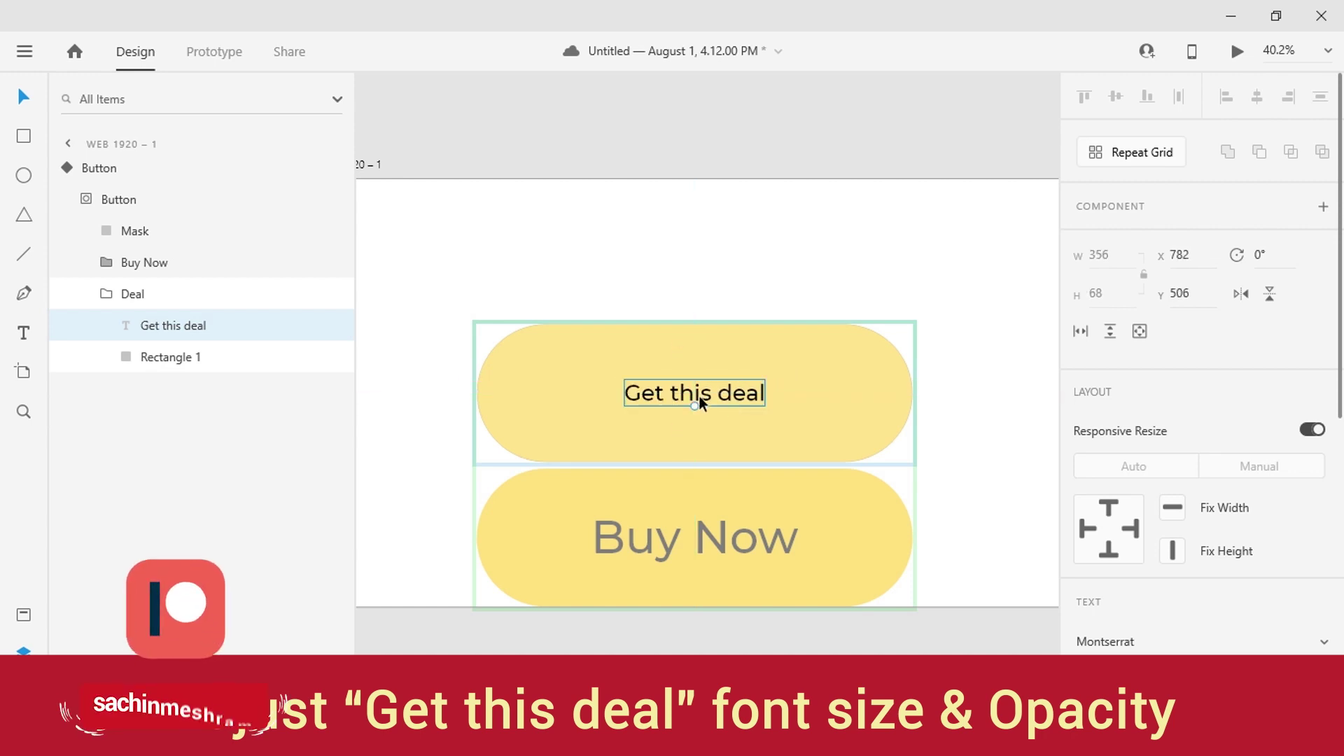
scroll(1169, 420, "down", 5)
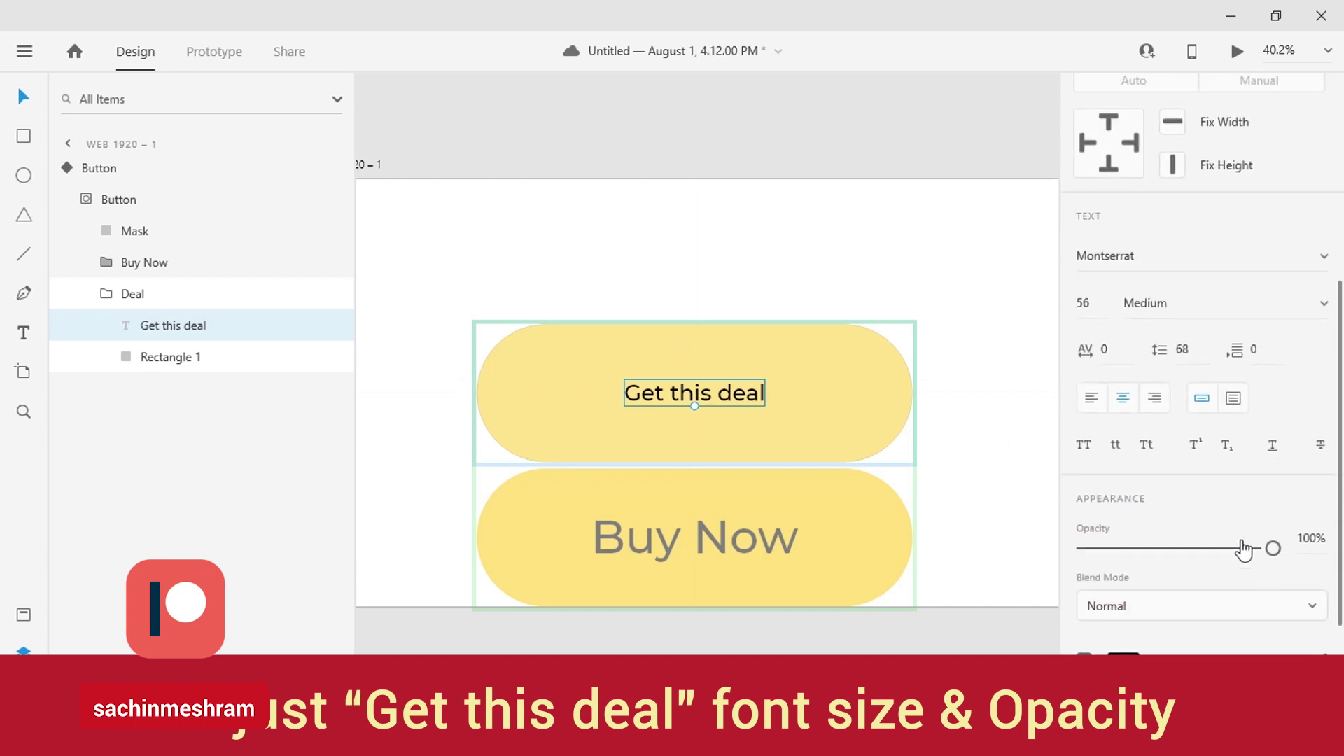
left_click_drag(1267, 559, 1057, 560)
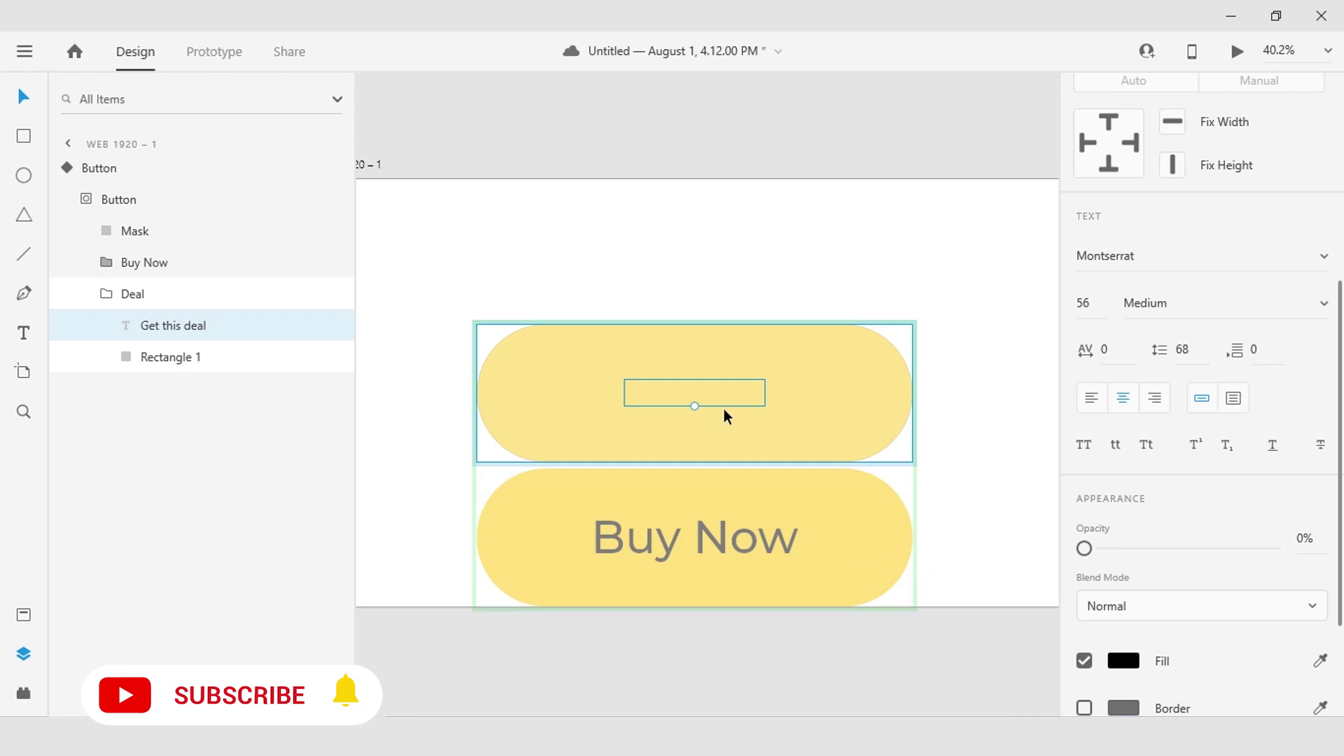
Step: Move the "Buy Now" group back up over the "Deal" group and reselect the Button component
left_click(175, 260)
left_click_drag(810, 510, 821, 375)
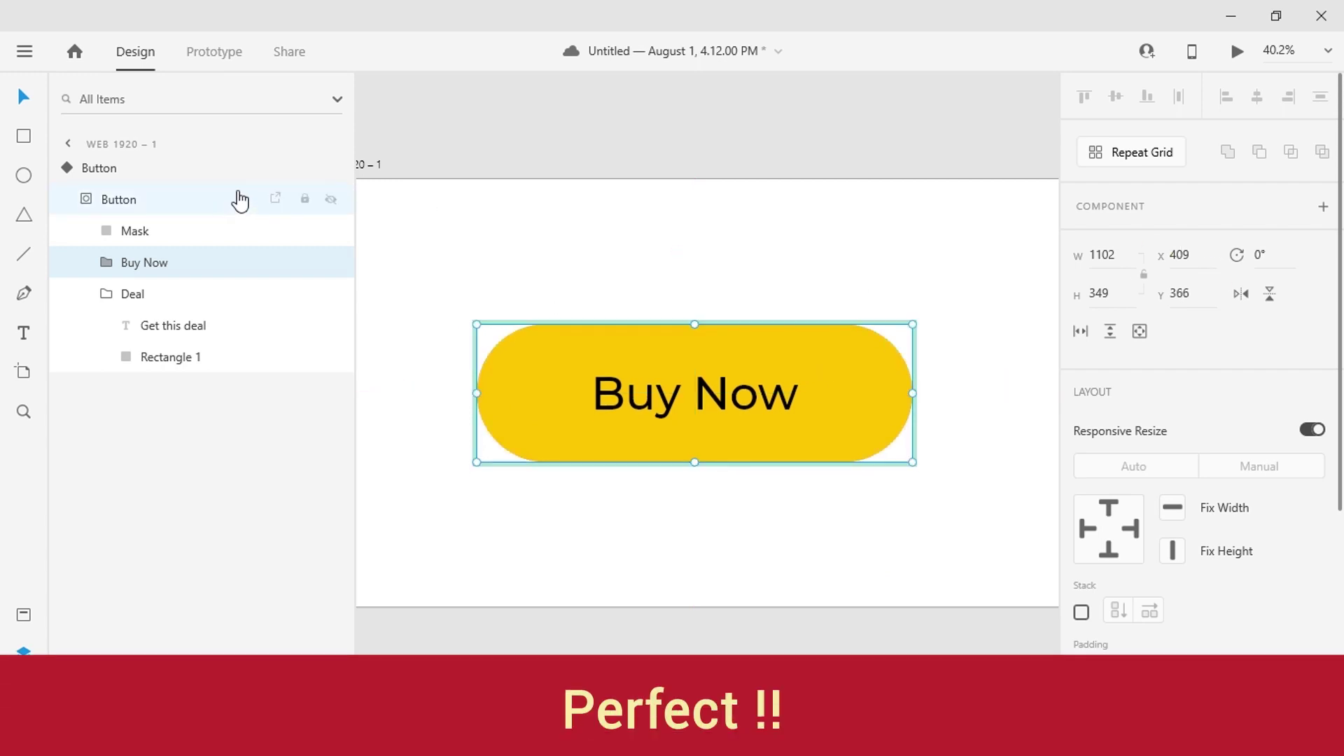
left_click(165, 171)
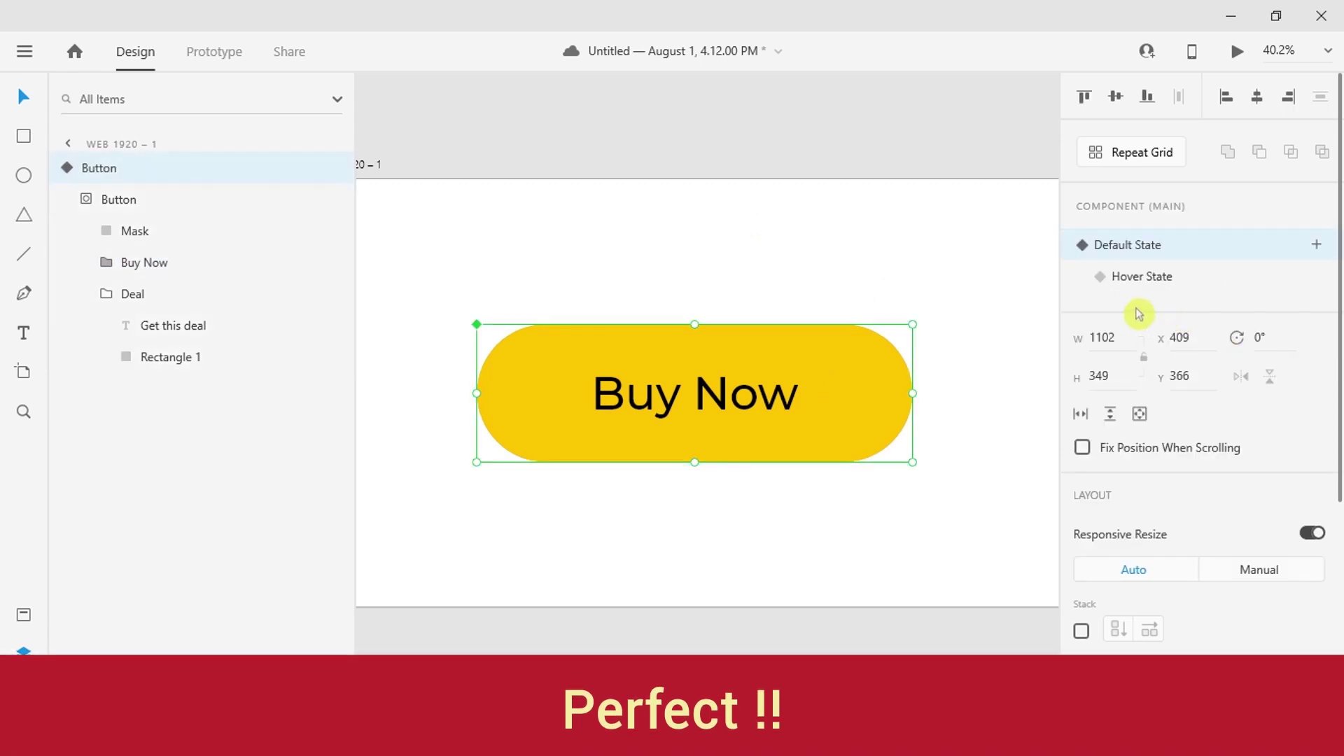
Step: In the component's Hover State, move the "Buy Now" group down below the "Deal" group to about Y 720
left_click(1147, 287)
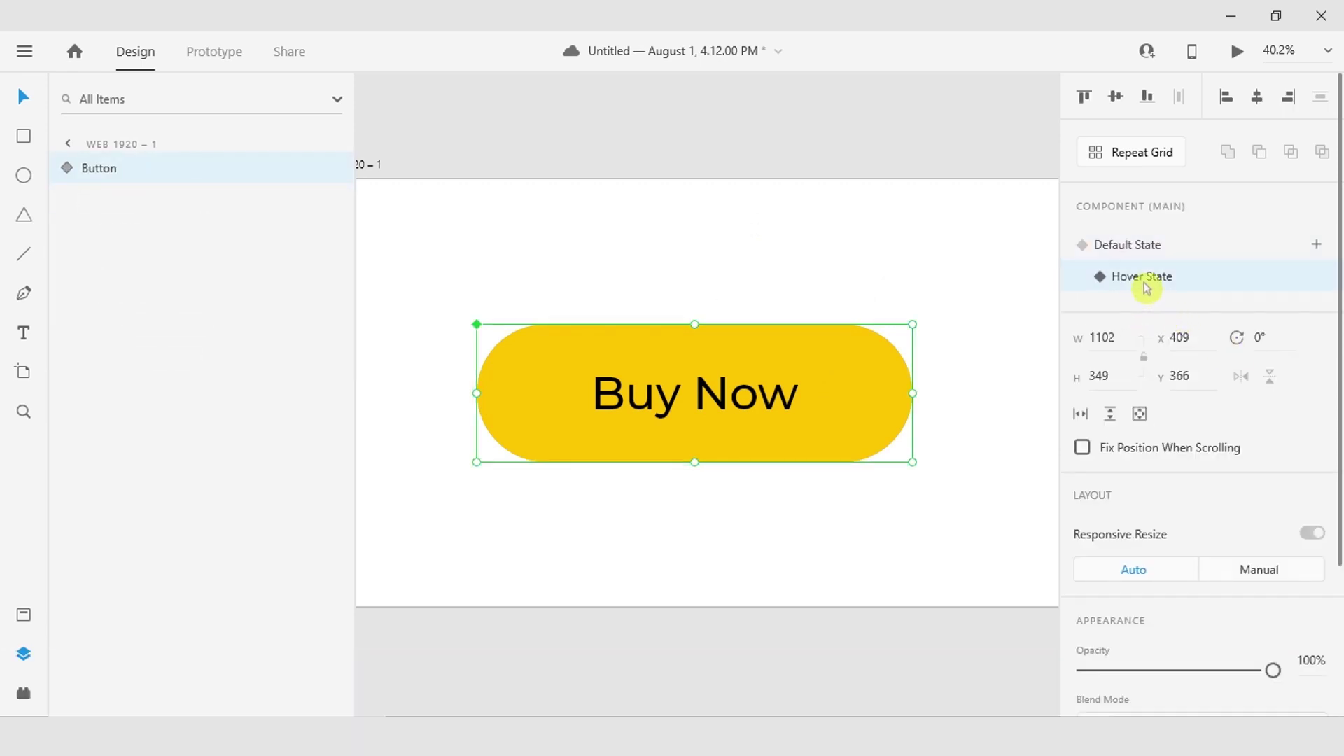
left_click(65, 169)
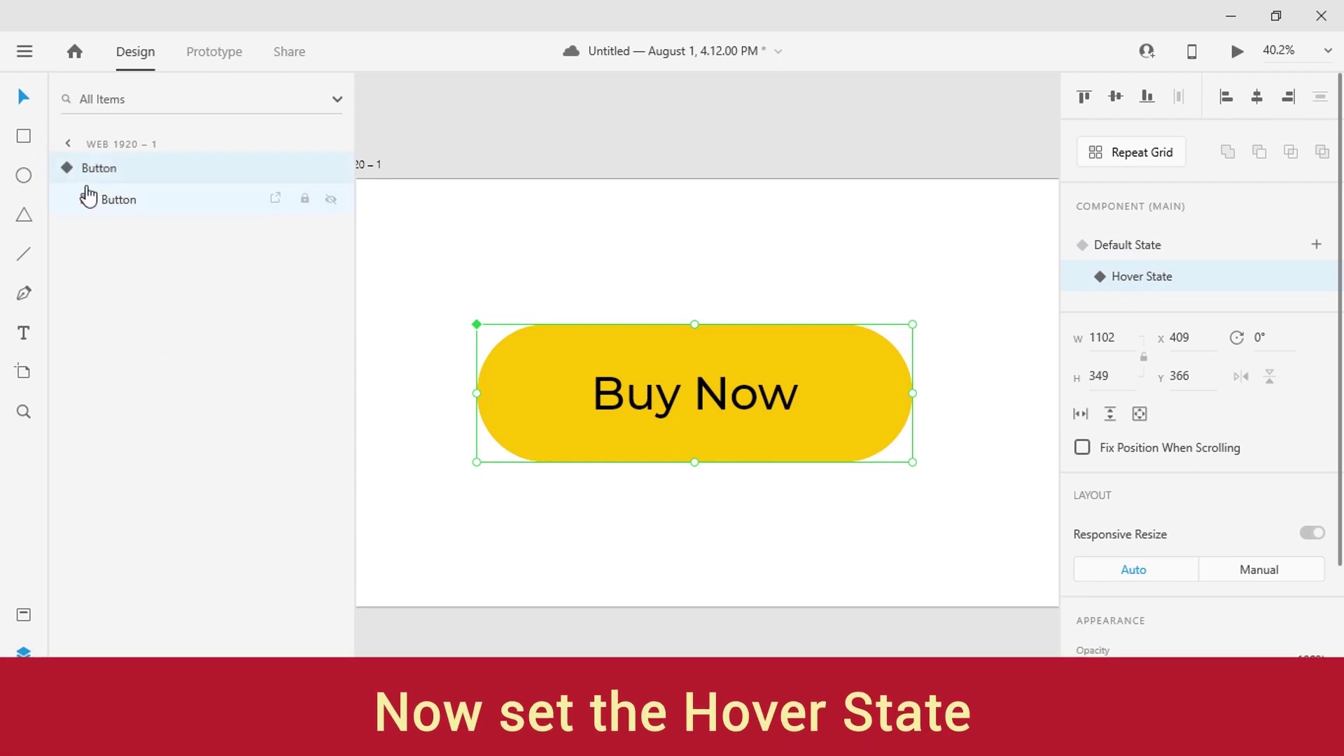
left_click(89, 198)
left_click(105, 262)
scroll(822, 438, "down", 1)
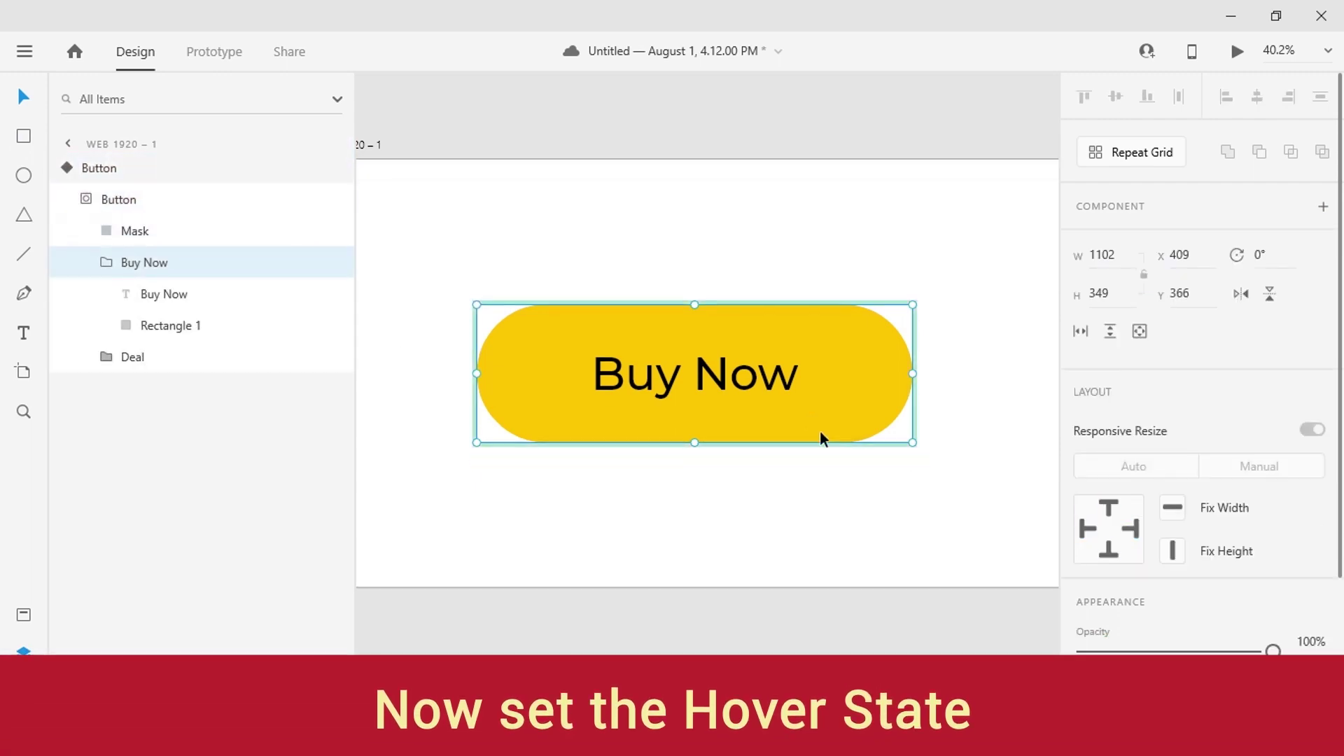
left_click_drag(864, 373, 859, 479)
Step: Set the Hover State's "Get this deal" text to 100% opacity and enlarge it to about font size 102
left_click(91, 358)
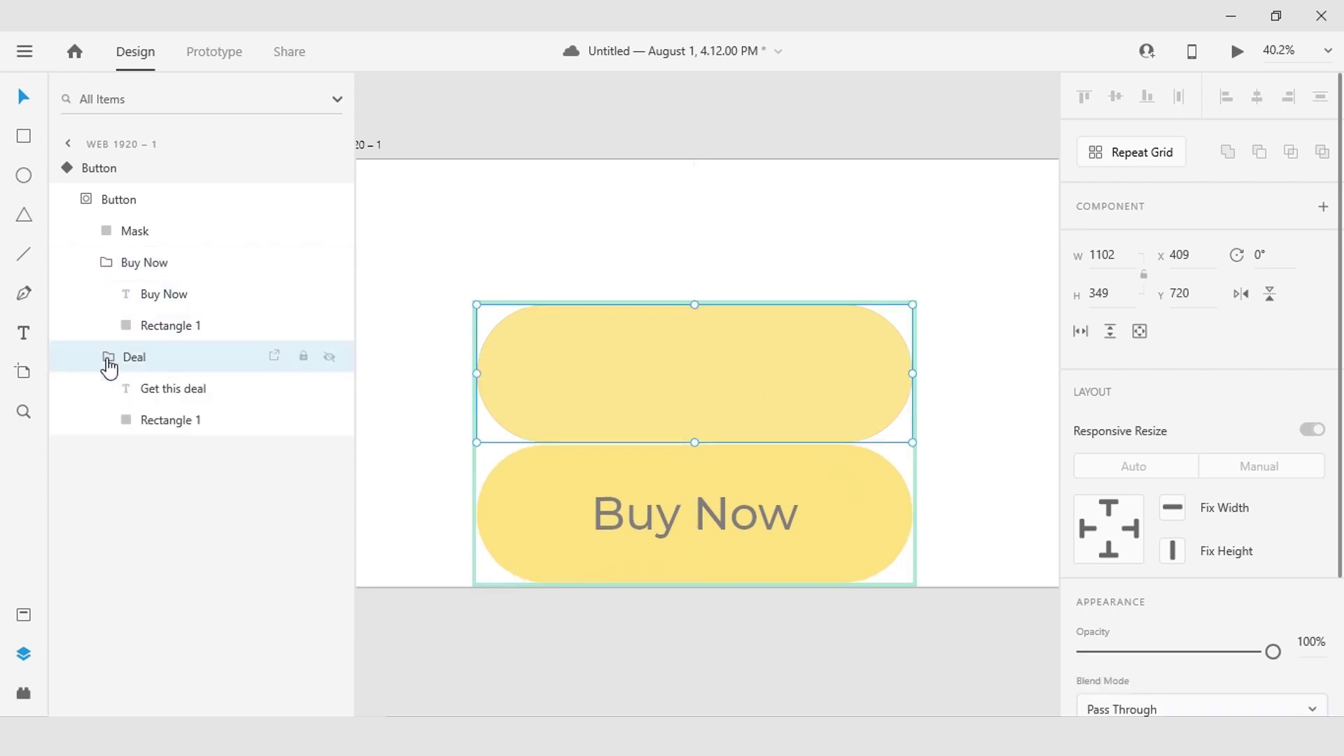
left_click(148, 389)
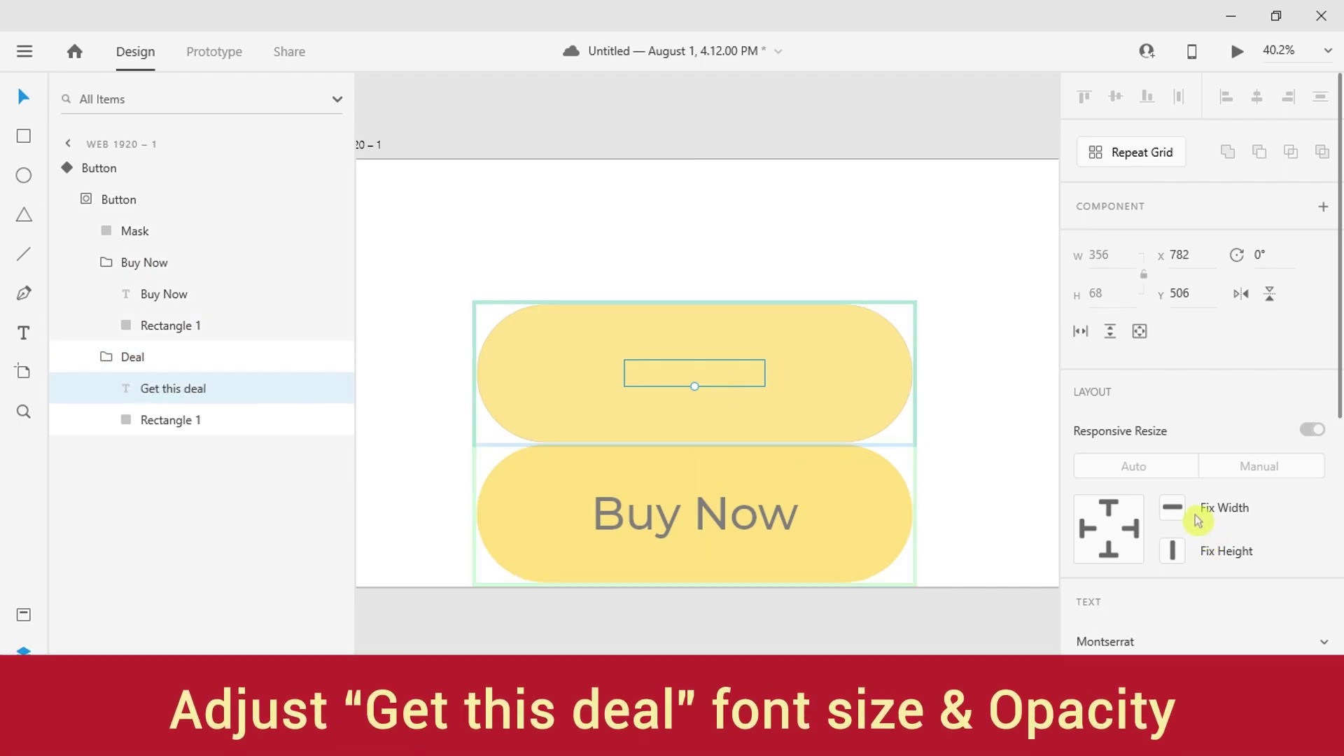
scroll(1201, 532, "down", 5)
left_click_drag(1089, 556, 1273, 549)
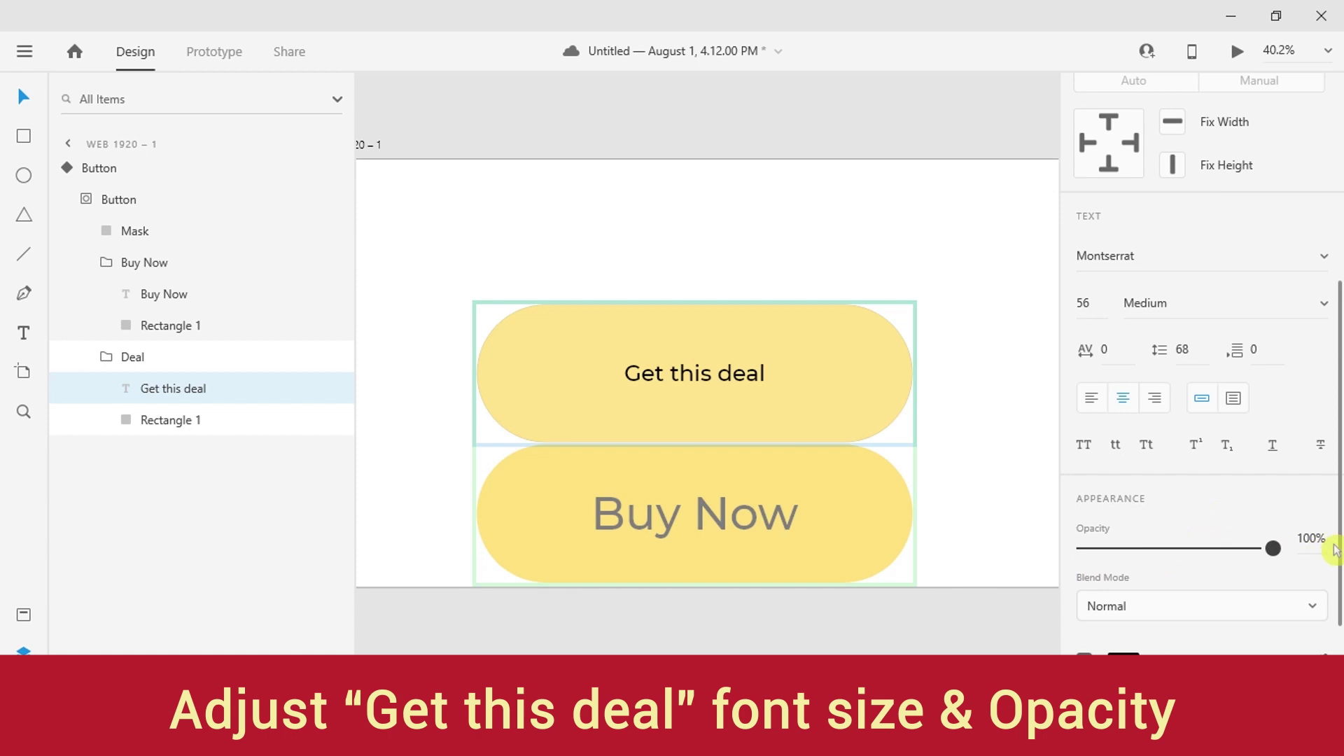
mouse_move(696, 387)
left_mouse_down()
mouse_move(696, 414)
mouse_move(712, 378)
left_mouse_up()
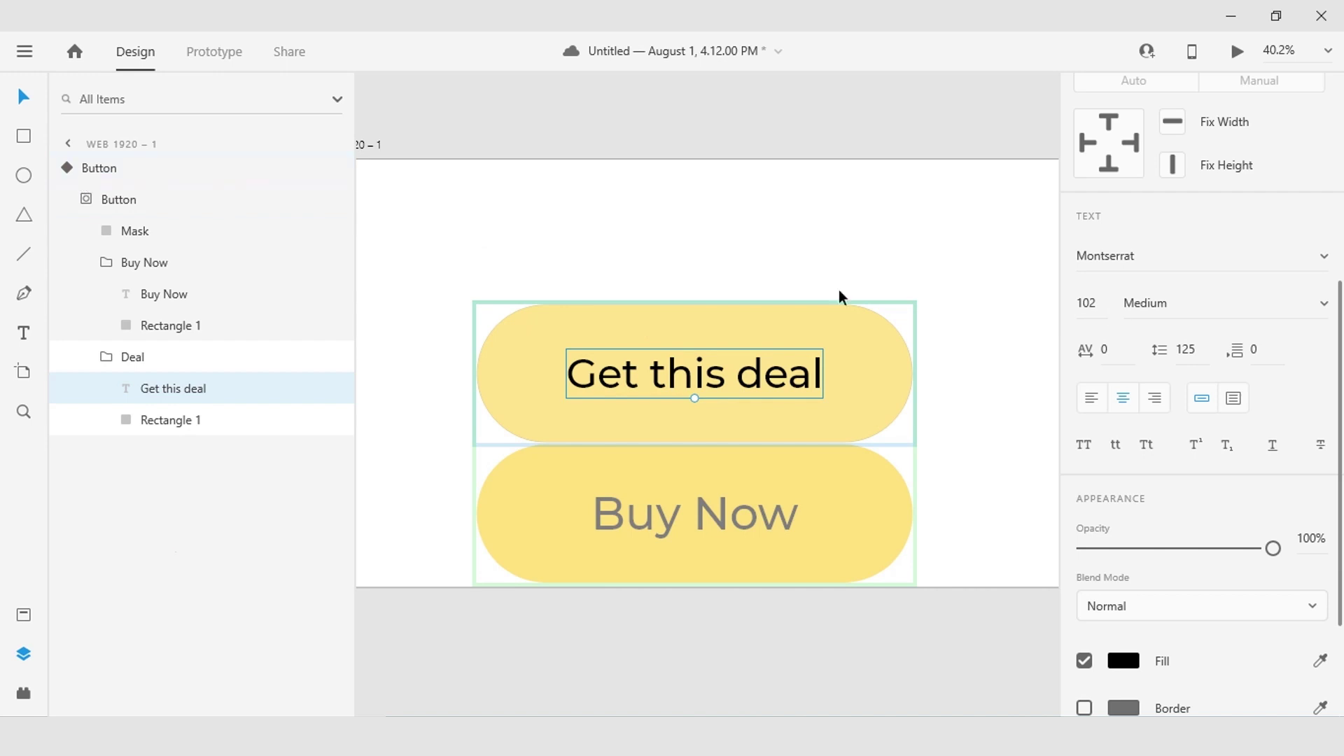
Step: Select the Button component and compare its Default State with its Hover State, finishing on the Default State
left_click(93, 200)
left_click(91, 170)
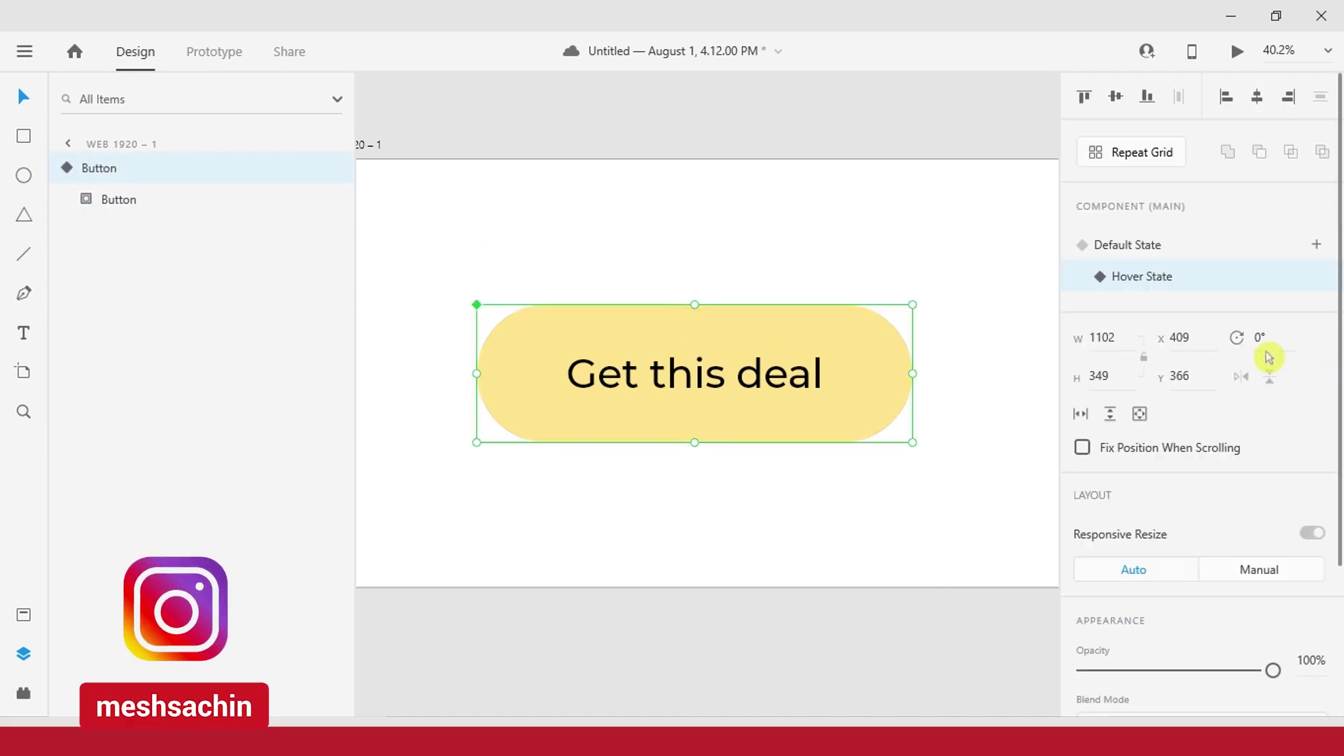
left_click(1152, 252)
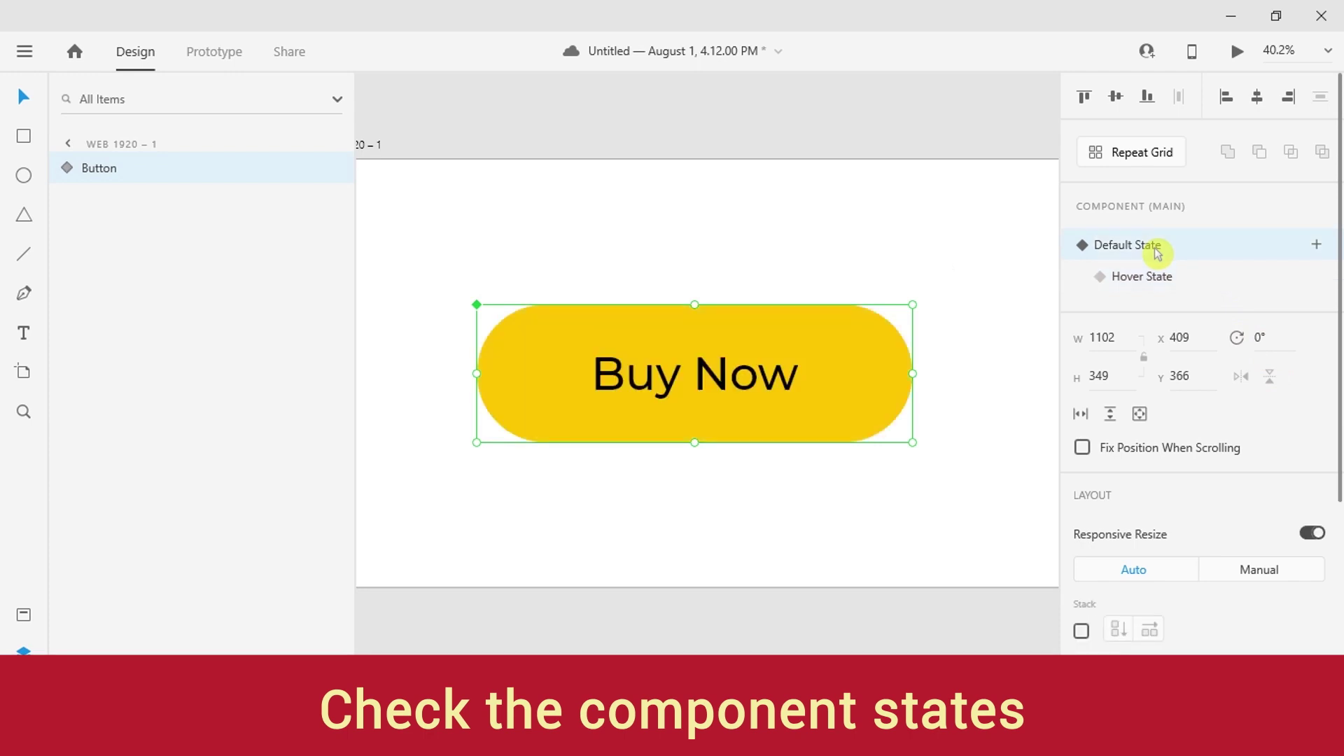
left_click(1143, 279)
left_click(1139, 249)
left_click(1128, 280)
left_click(1135, 253)
left_click(857, 476)
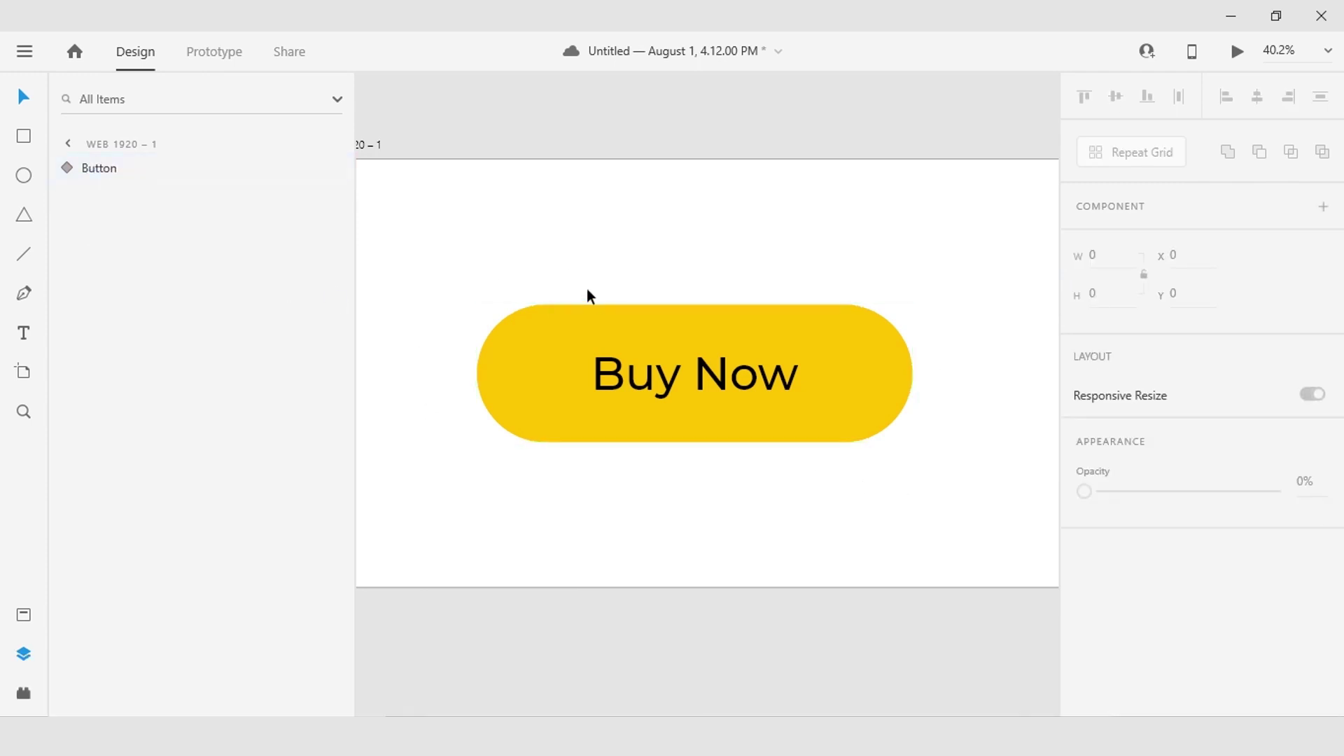
Step: In Prototype mode, set the Button's Default State hover interaction to Auto-Animate with Hover State as the destination
left_click(234, 60)
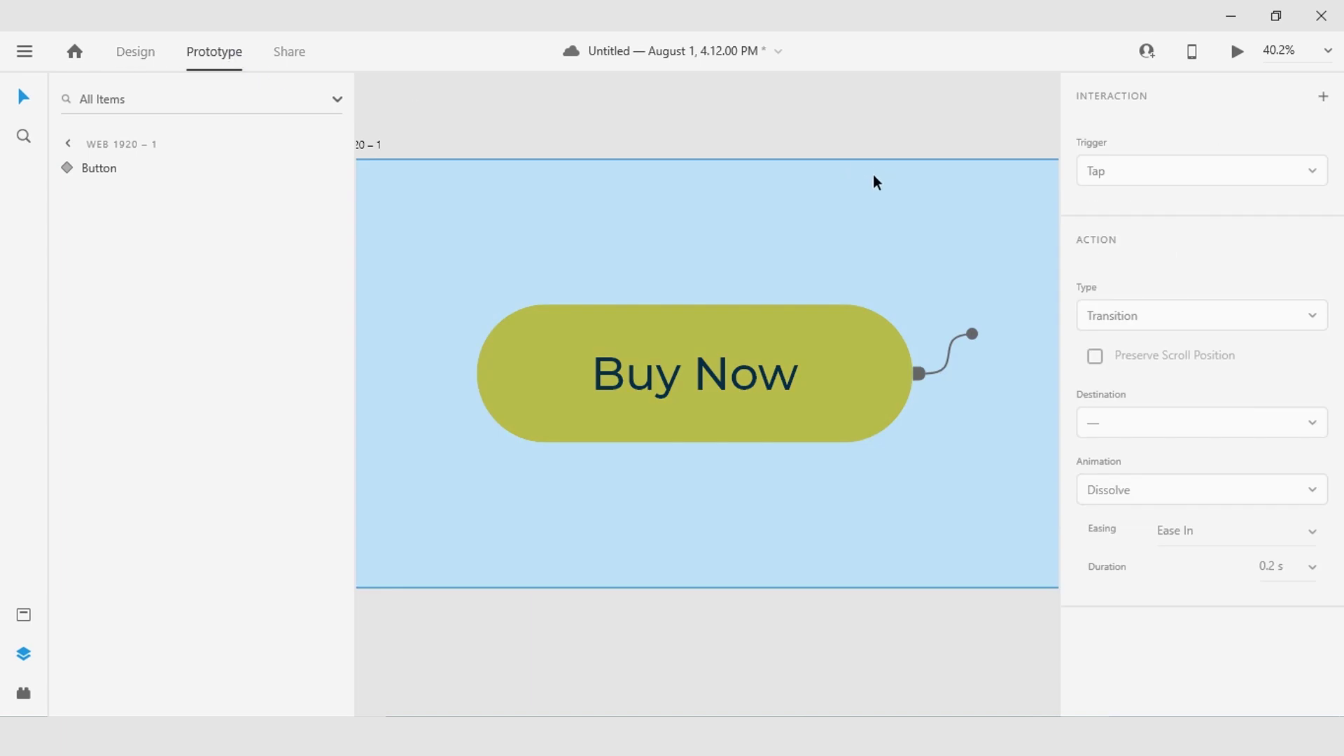
left_click(868, 351)
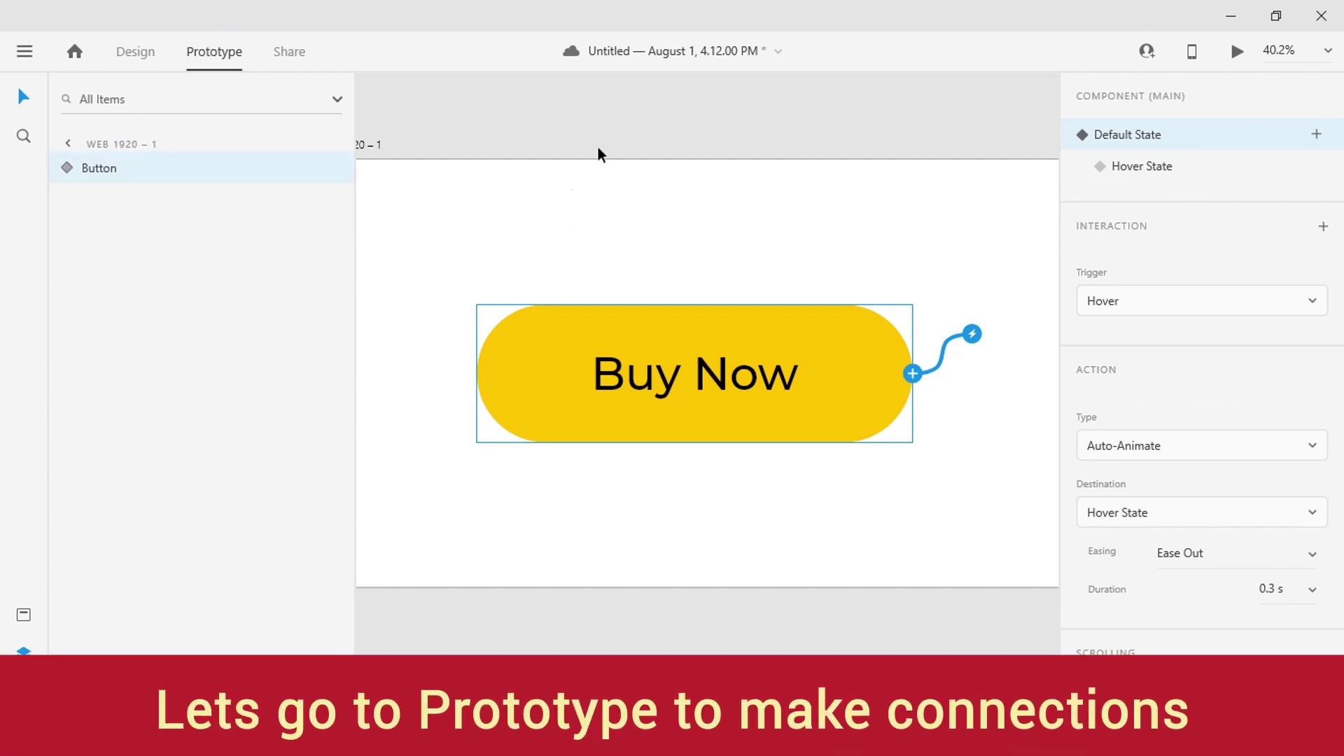
left_click(555, 218)
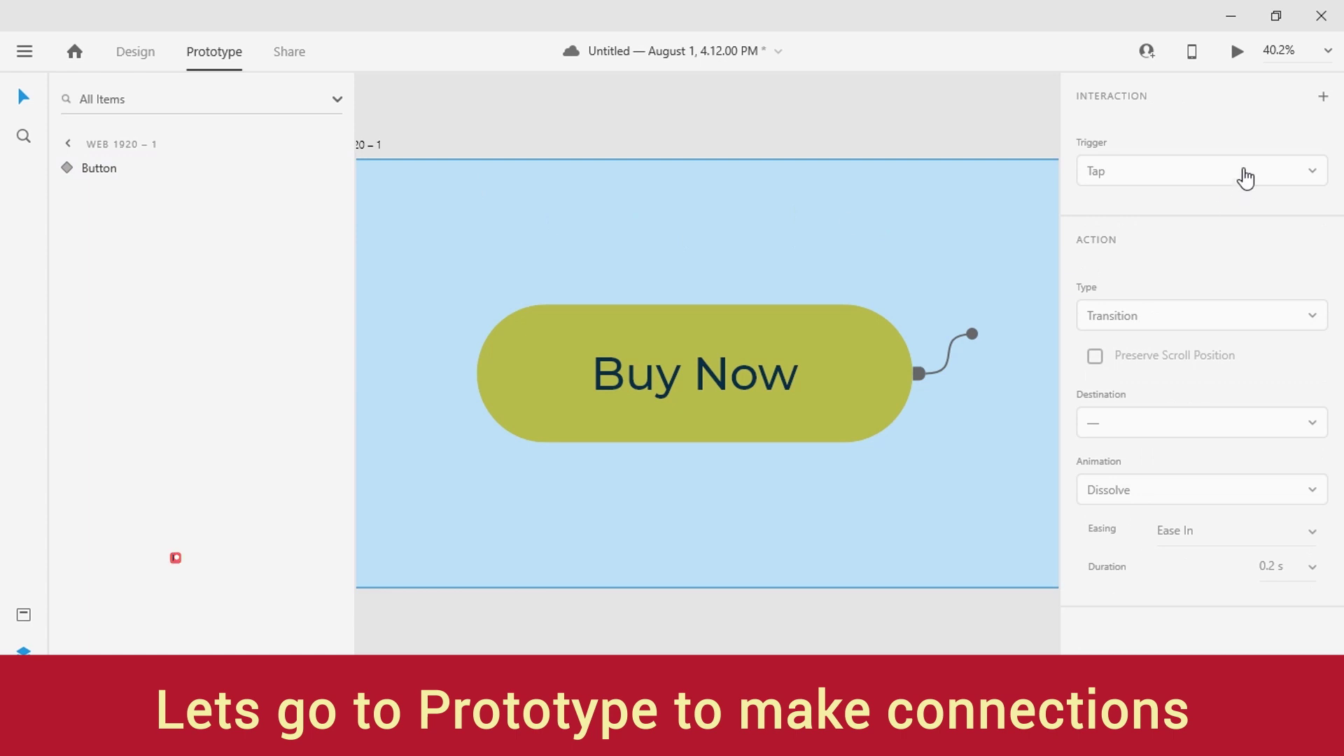
left_click(369, 145)
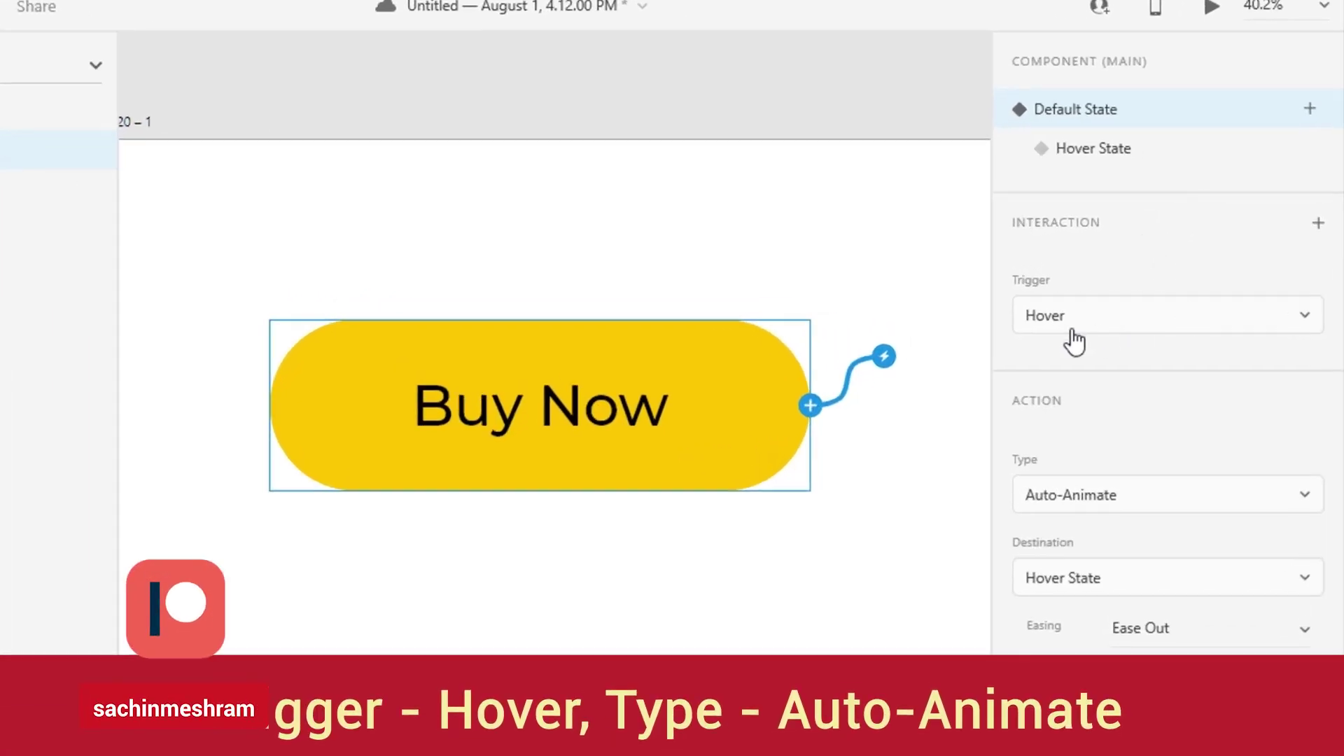
left_click(1155, 490)
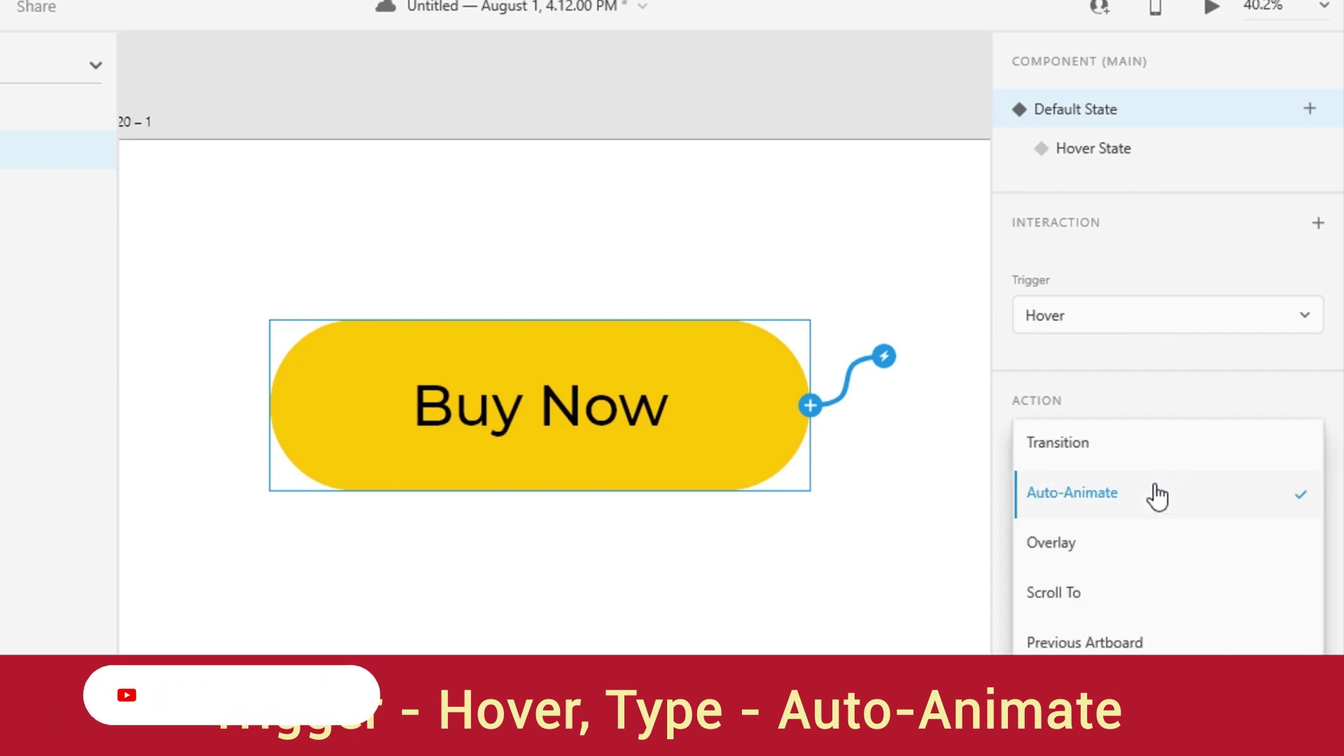
left_click(1109, 504)
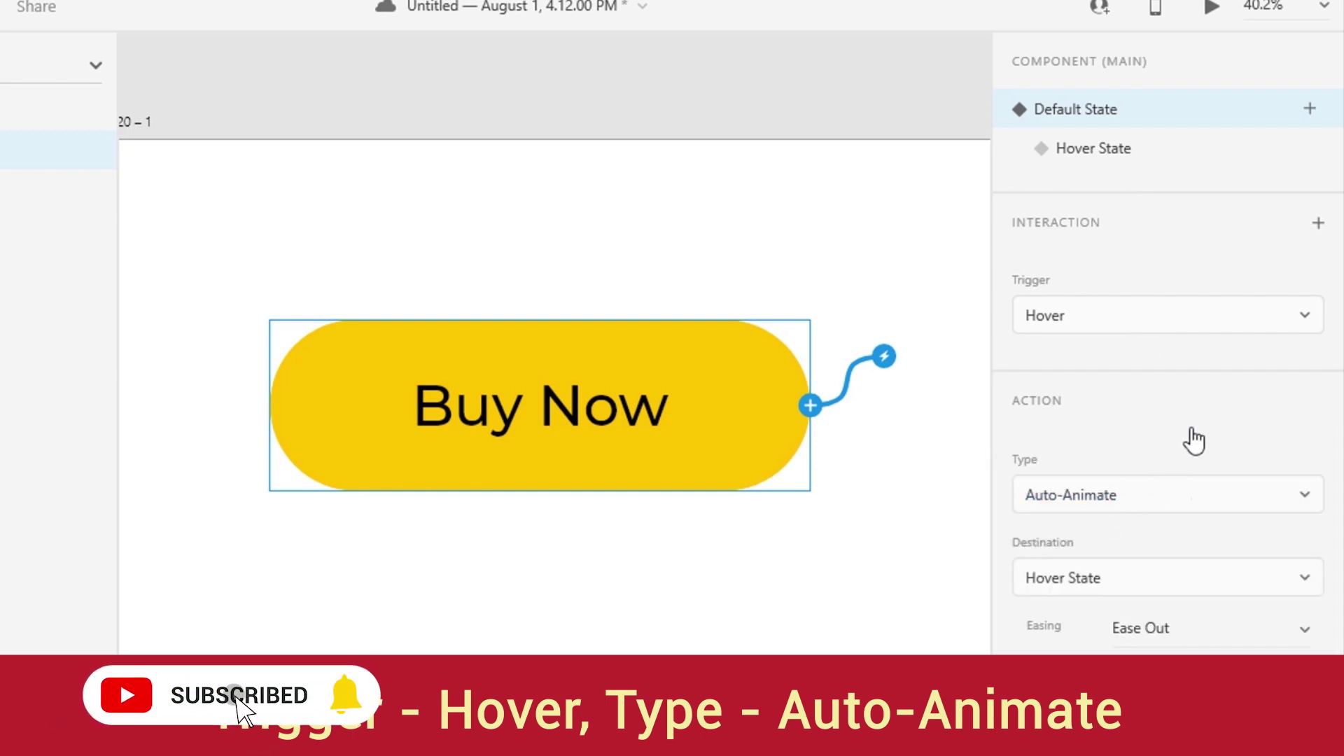
left_click(1147, 595)
left_click(1064, 575)
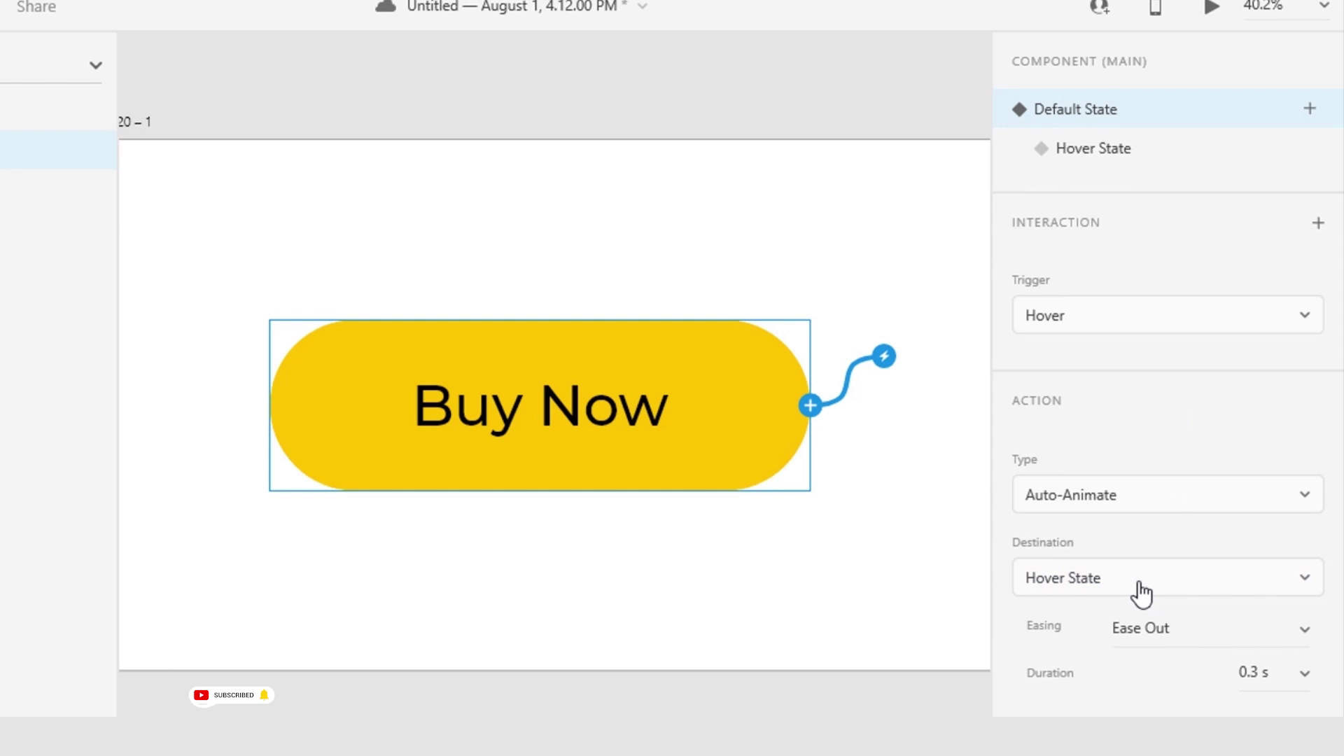
Step: Set the hover interaction's easing to Ease In-Out and its duration to 0.6 s
left_click(1307, 632)
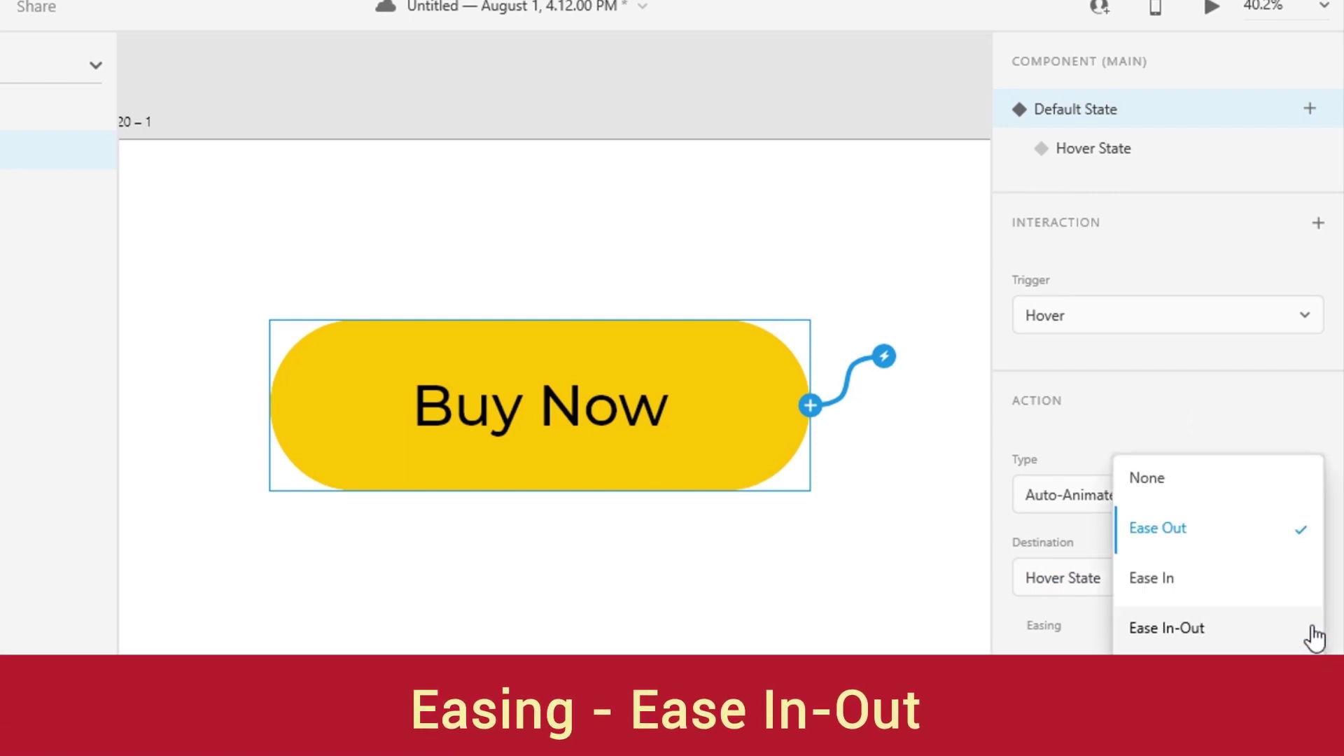
left_click(1182, 630)
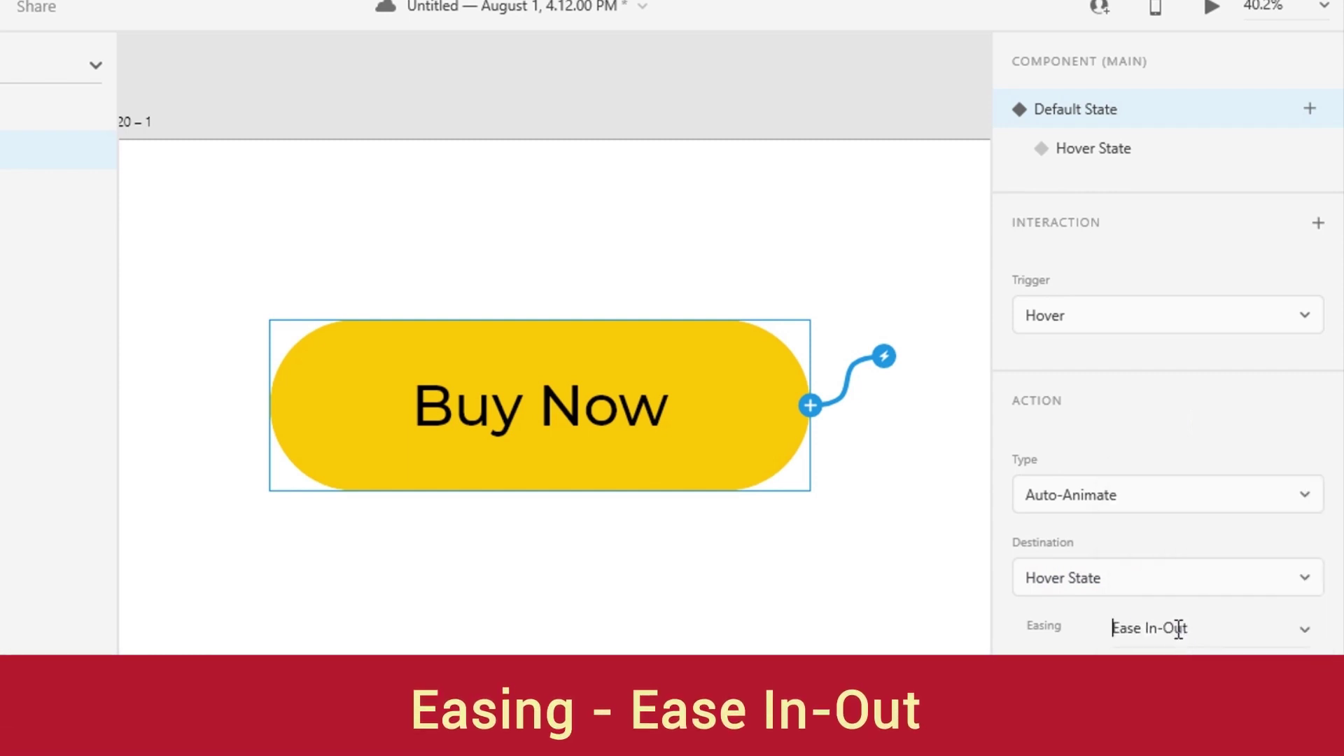
left_click(1226, 683)
left_click(1243, 676)
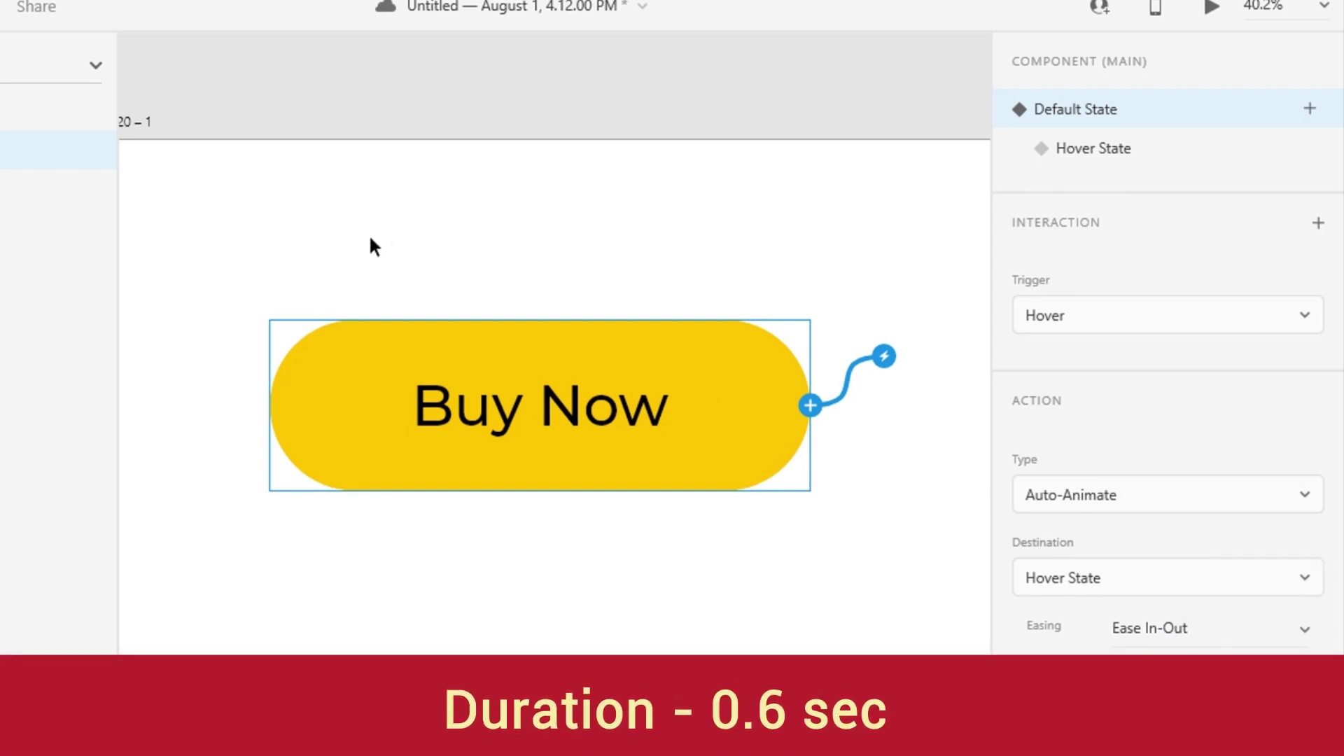
Step: Preview the "Web 1920 – 1" artboard to test the button's hover animation
scroll(532, 287, "down", 3)
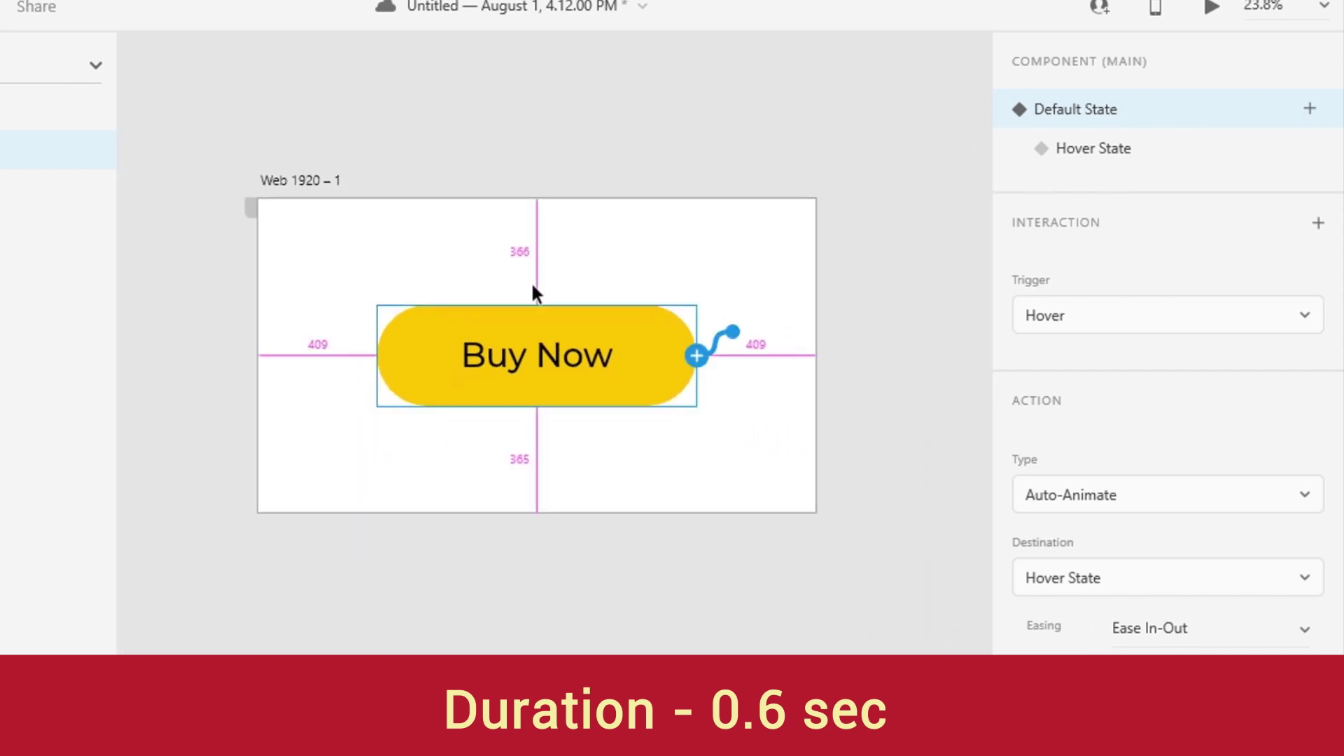
scroll(532, 287, "up", 2)
left_click(466, 175)
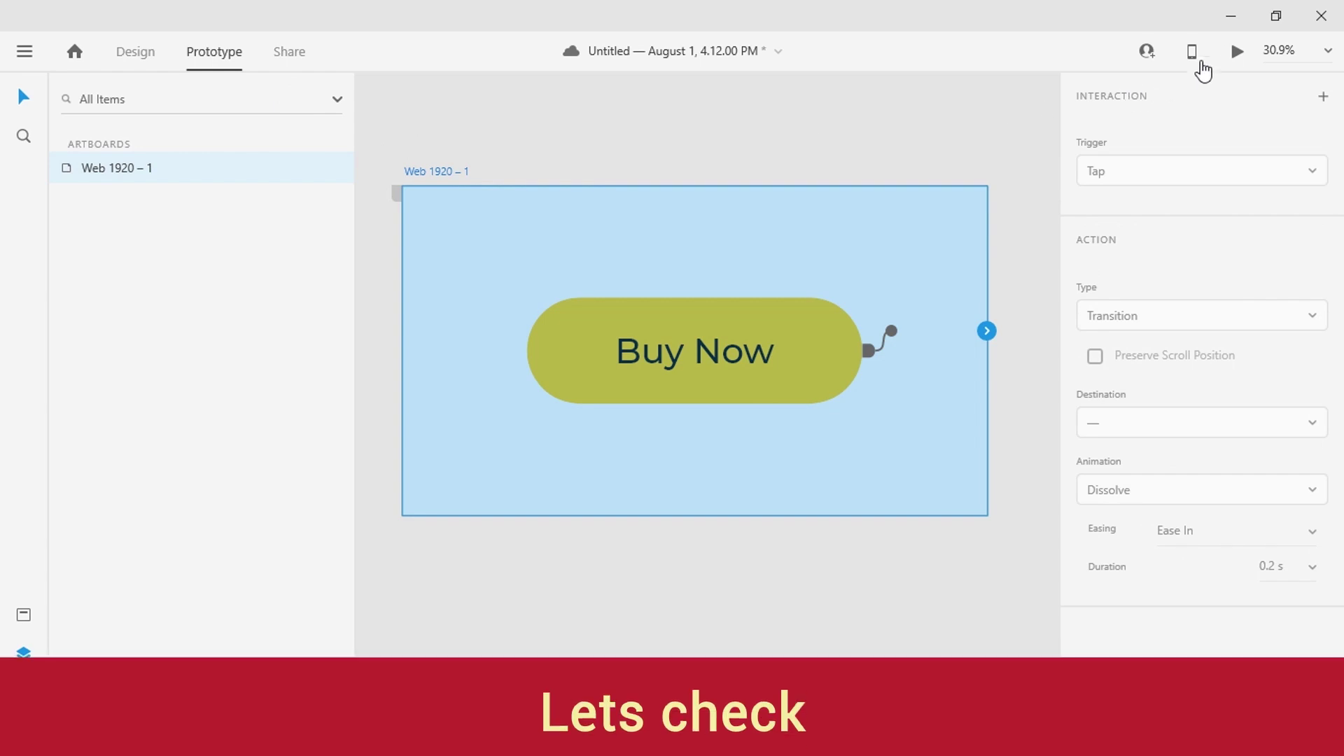
left_click(1234, 51)
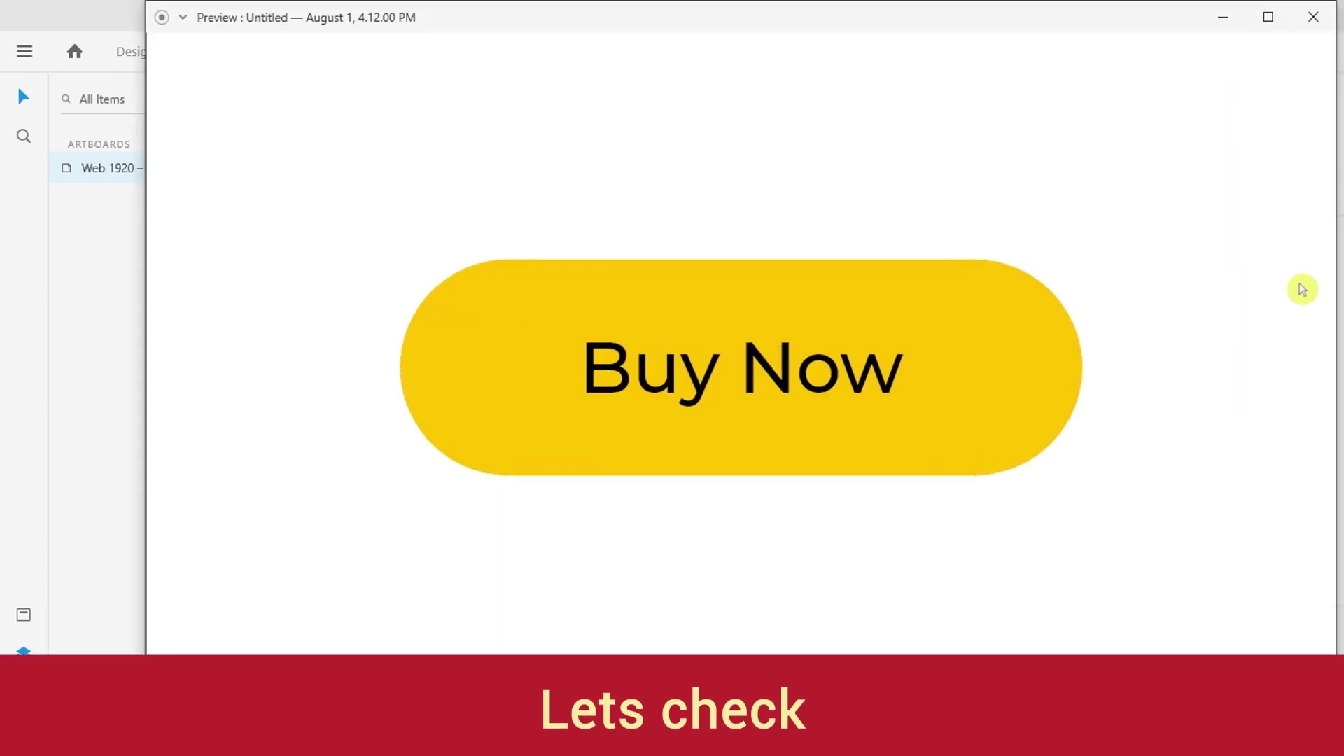
left_click(1112, 516)
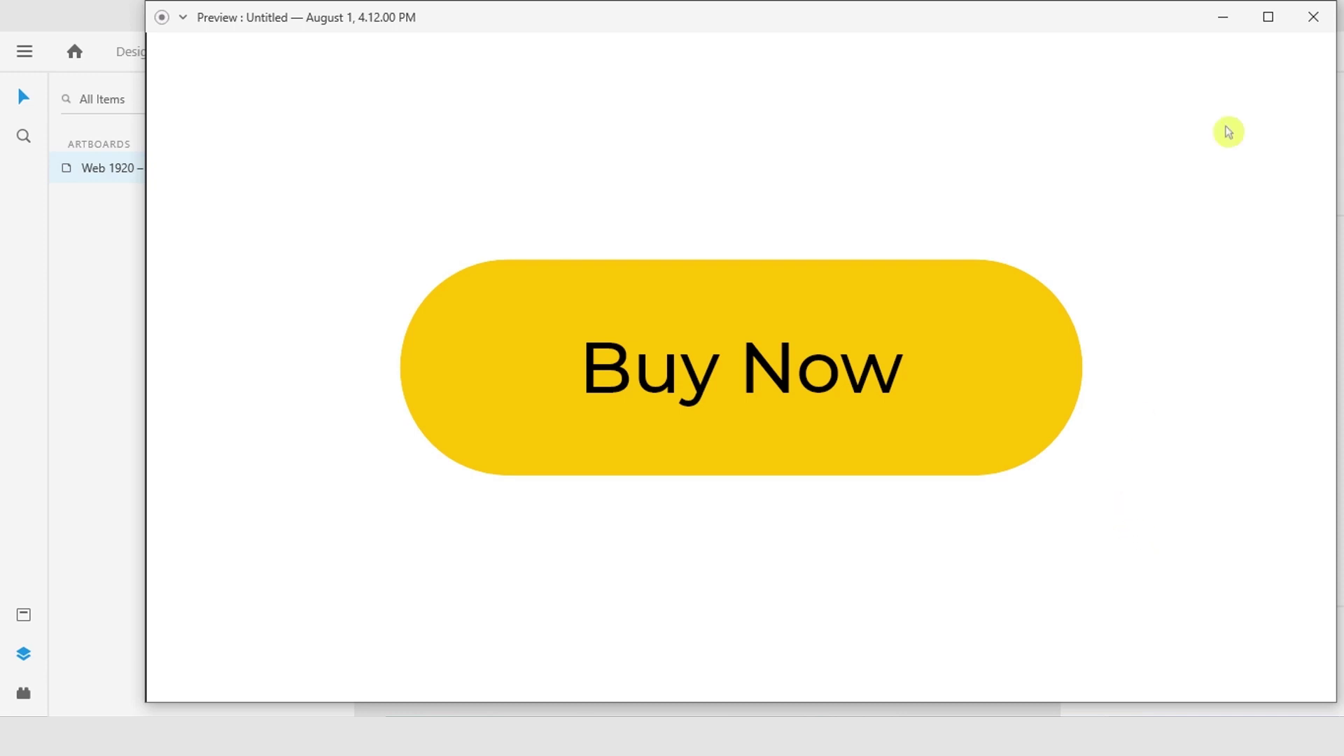
Step: Close the preview and, in Design mode, move the Buy Now group above the Deal group in the Button's Hover State, to Y 0
left_click(1314, 17)
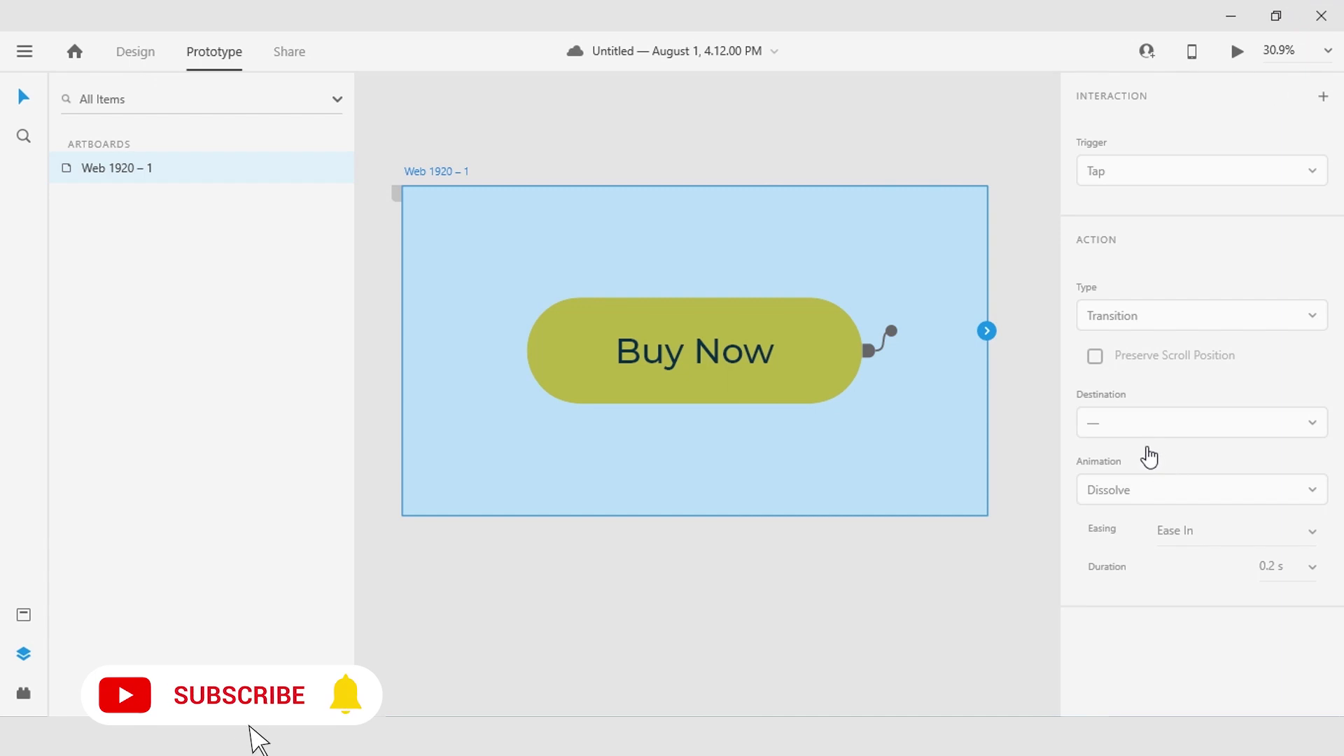
key("ctrl+Tab")
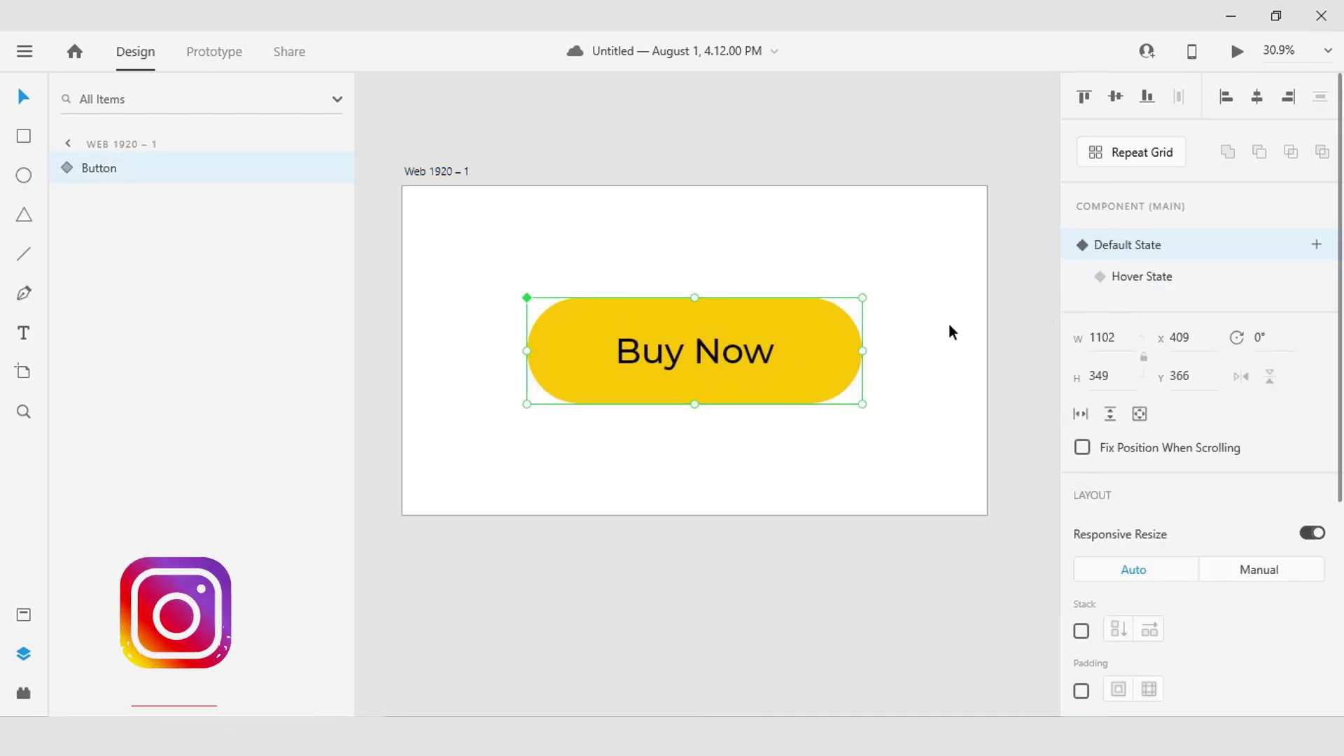
left_click(1218, 280)
left_click(55, 173)
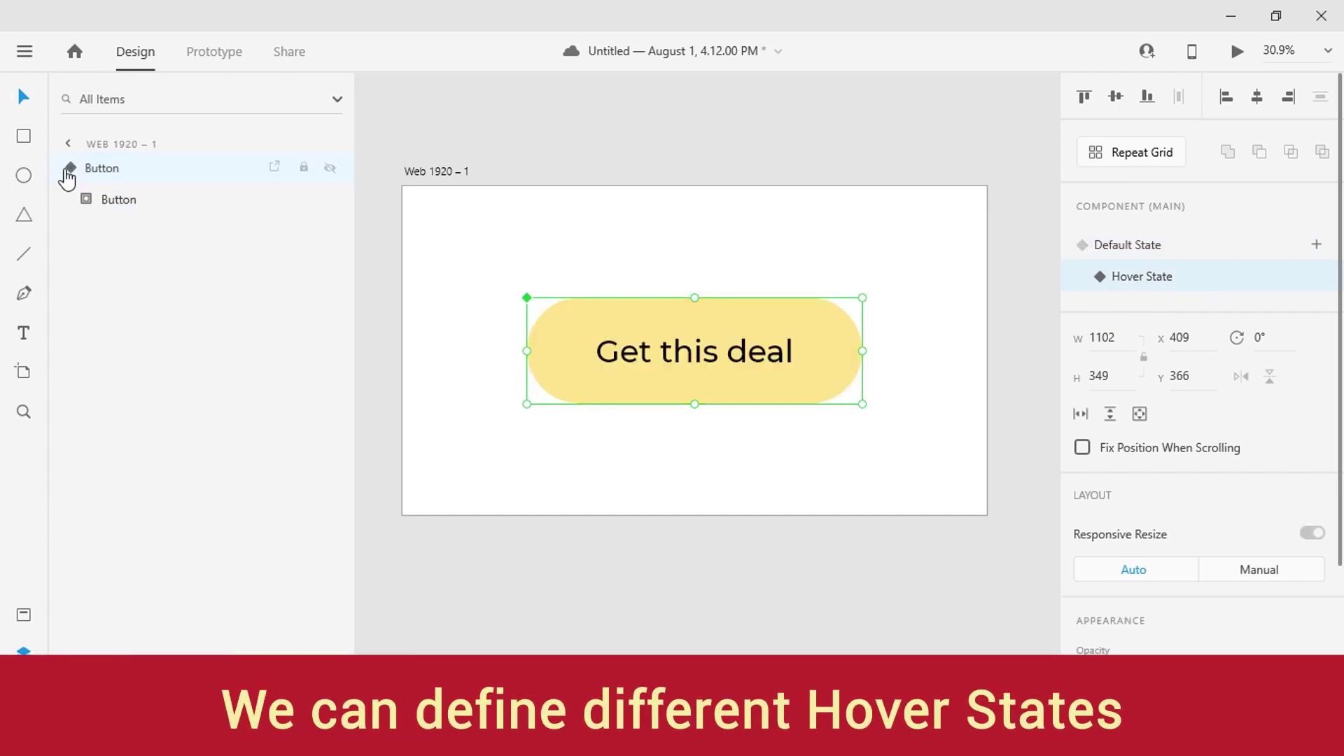
left_click(77, 202)
left_click(109, 265)
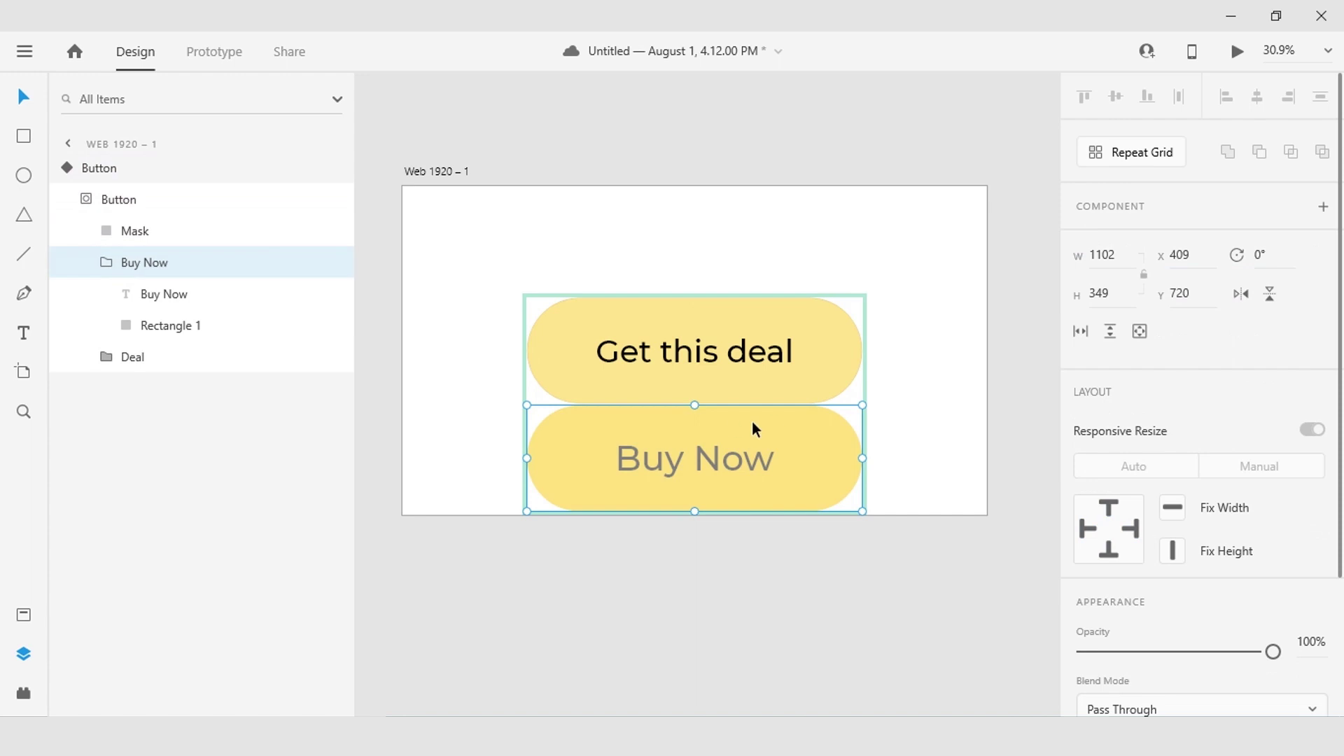
left_click_drag(825, 484, 829, 267)
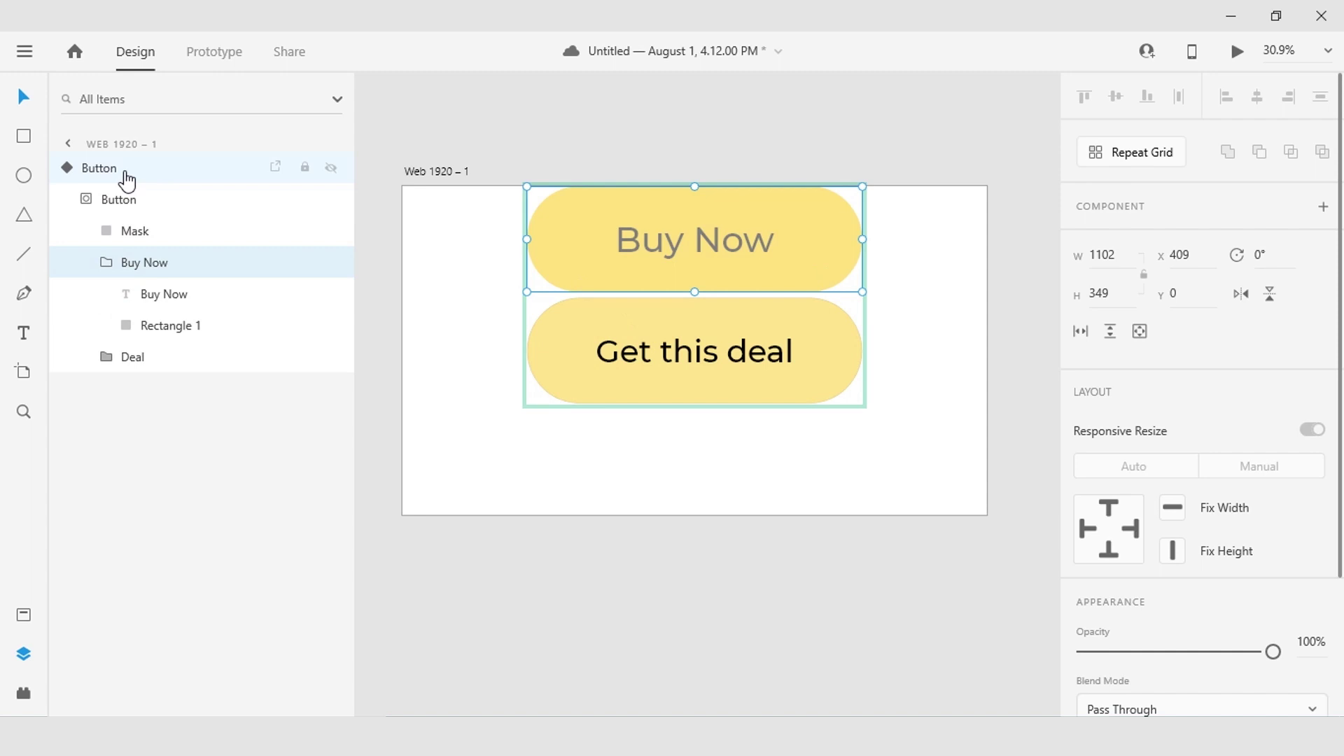
Step: Return the Button component to its Default State and preview the upward hover animation, closing the preview when done
left_click(116, 176)
left_click(1138, 245)
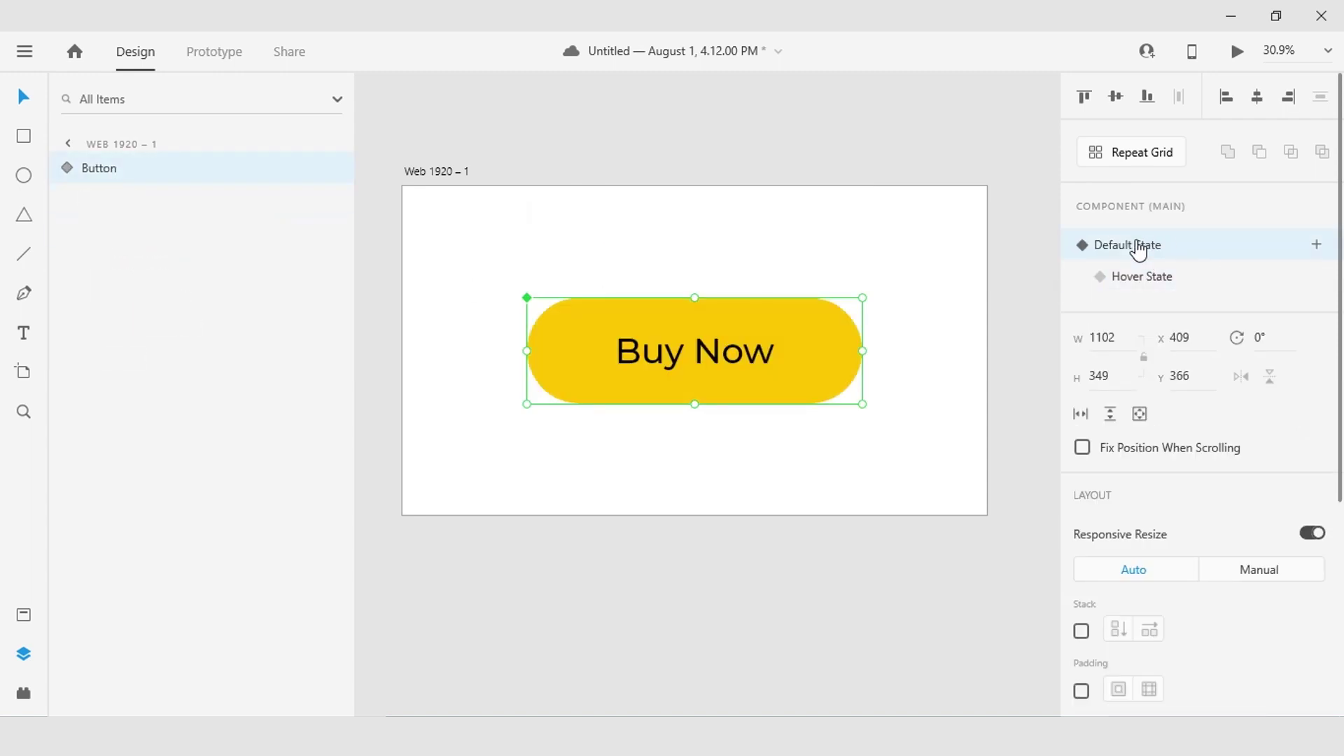
left_click(1237, 52)
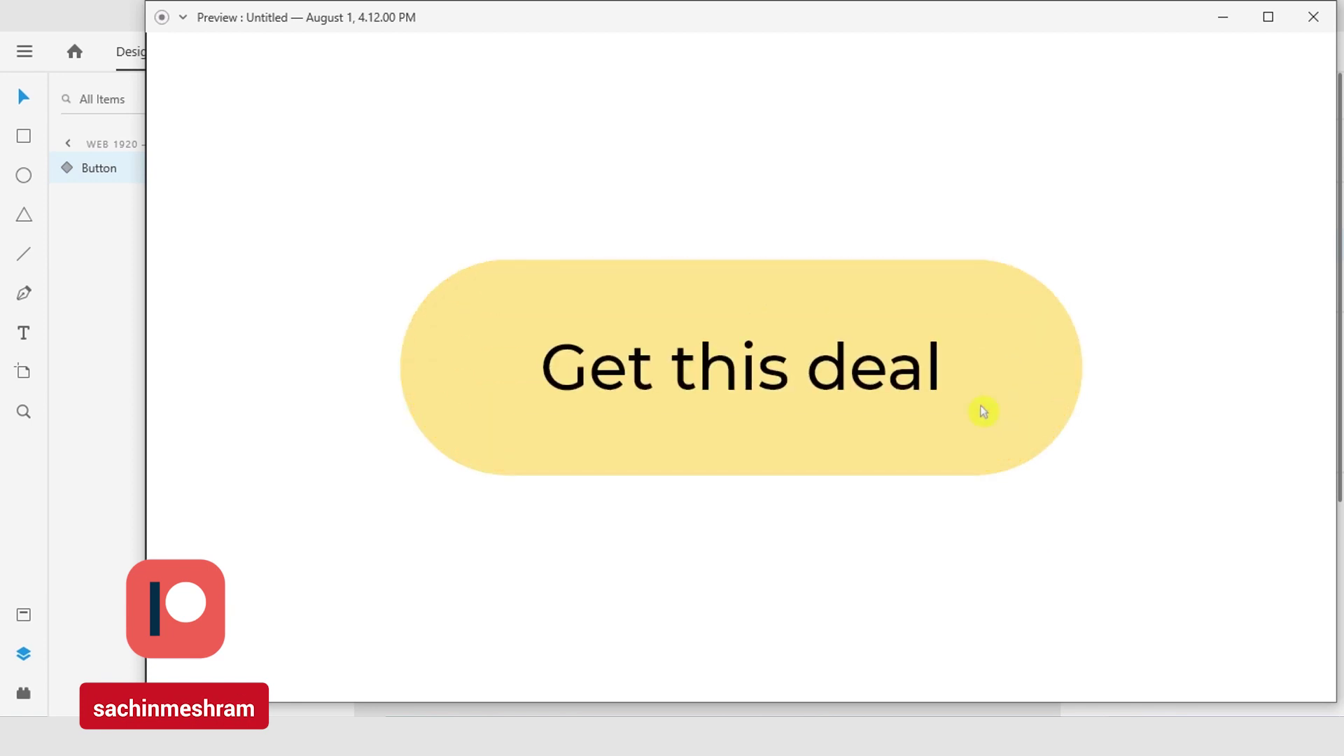
left_click(1304, 33)
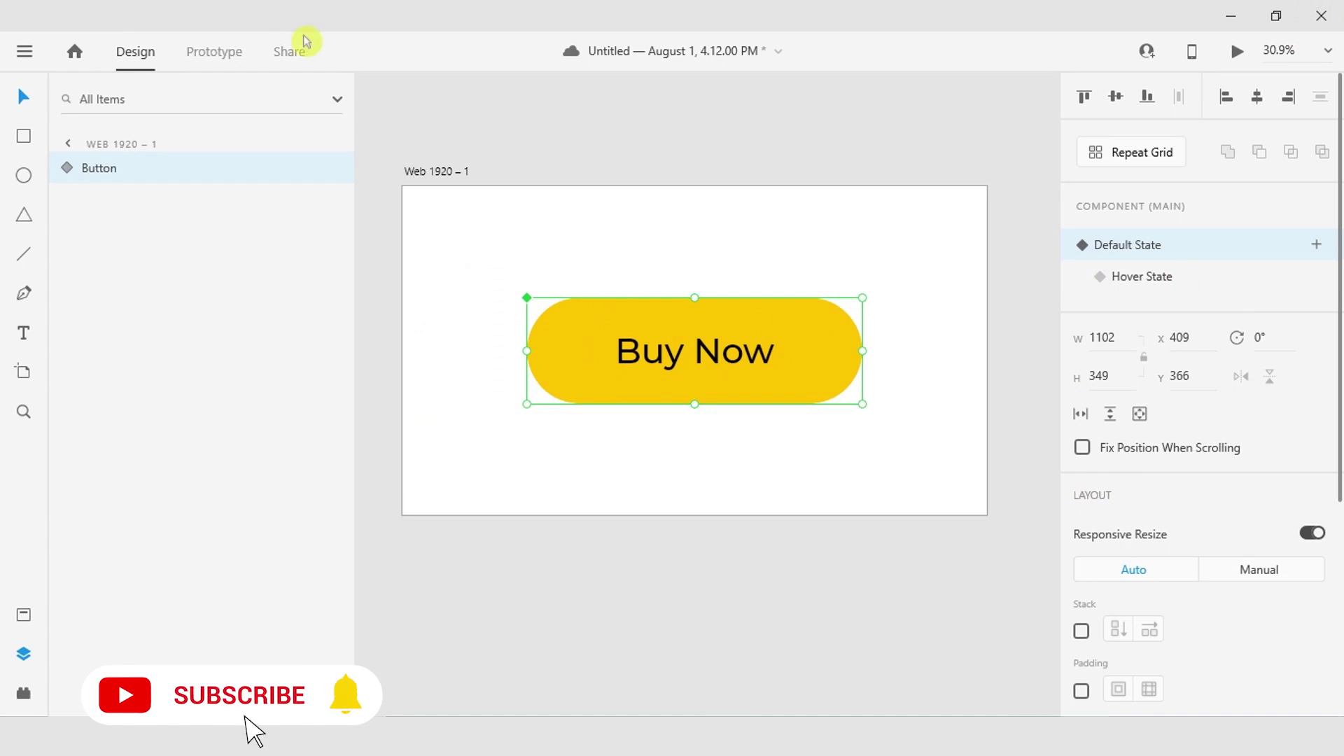
Step: In the Button's Hover State, move the Buy Now group left of the Deal group, to about X -583, Y 366
left_click(1141, 278)
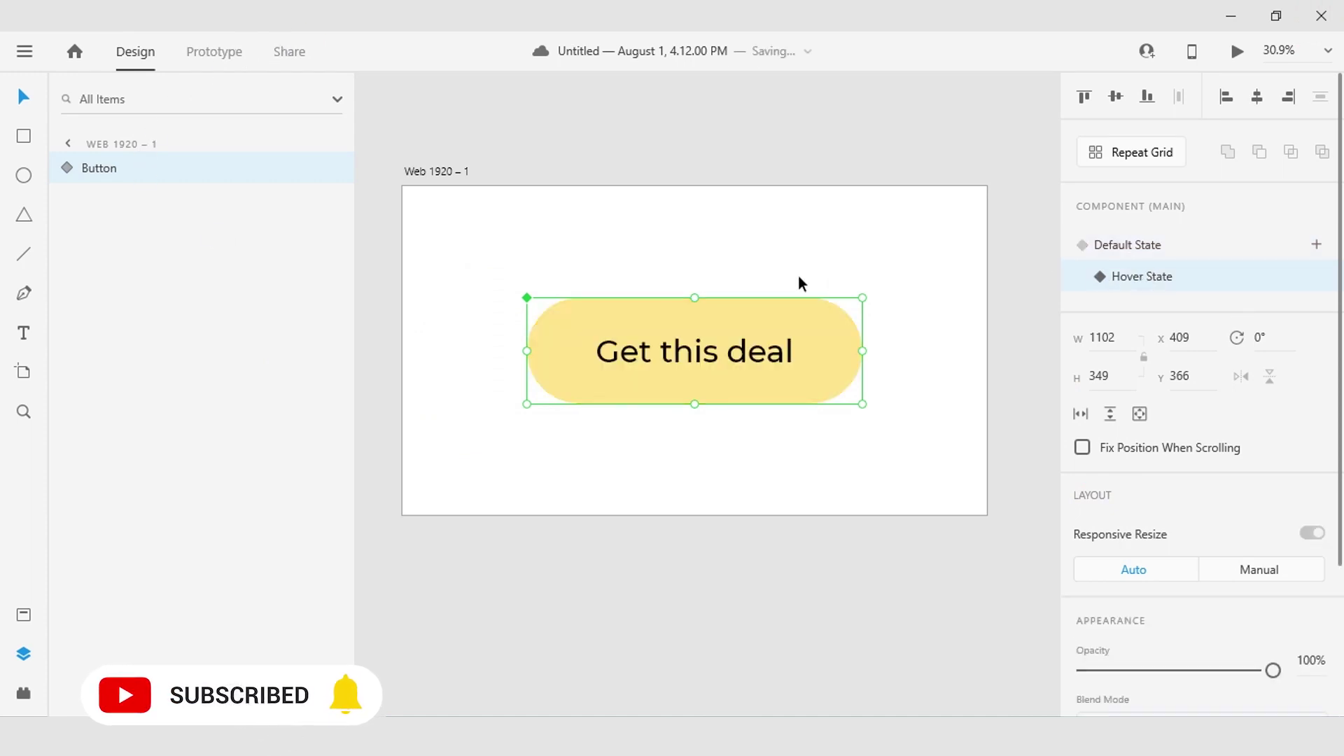
left_click(69, 167)
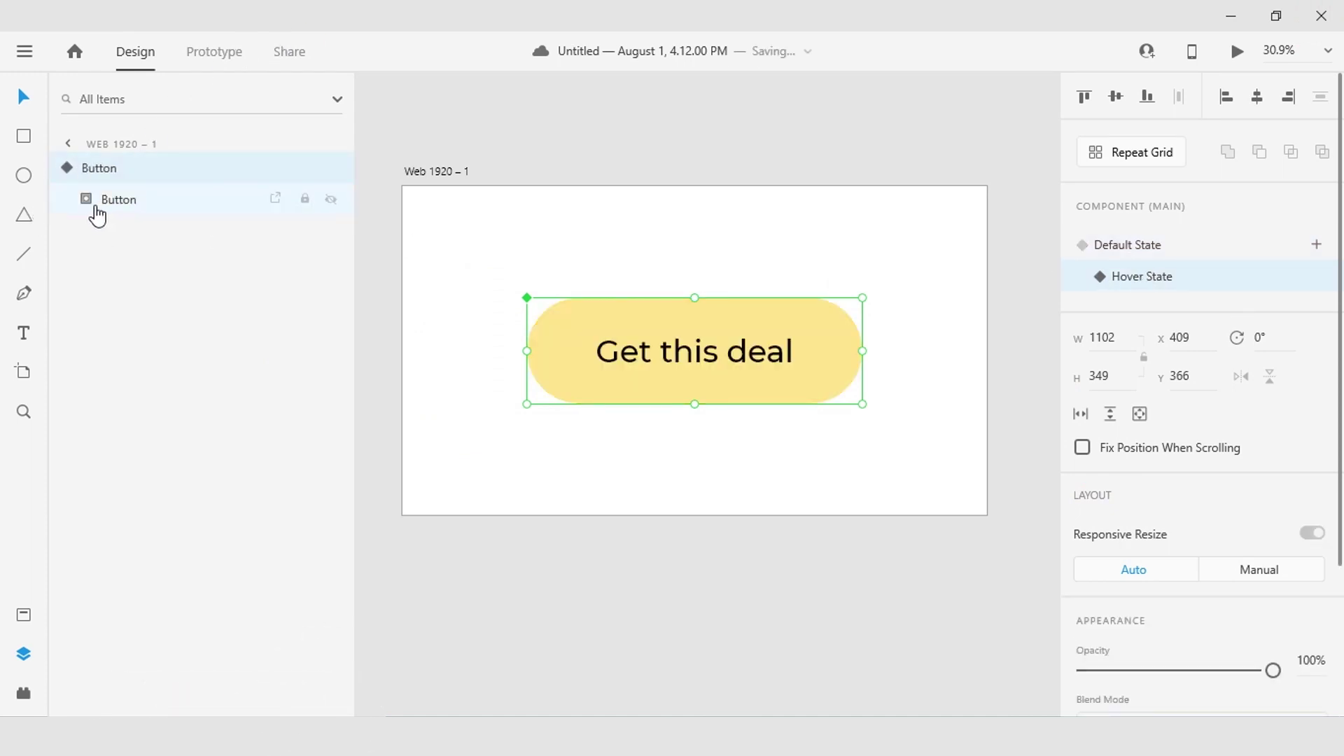
left_click(95, 210)
left_click(133, 267)
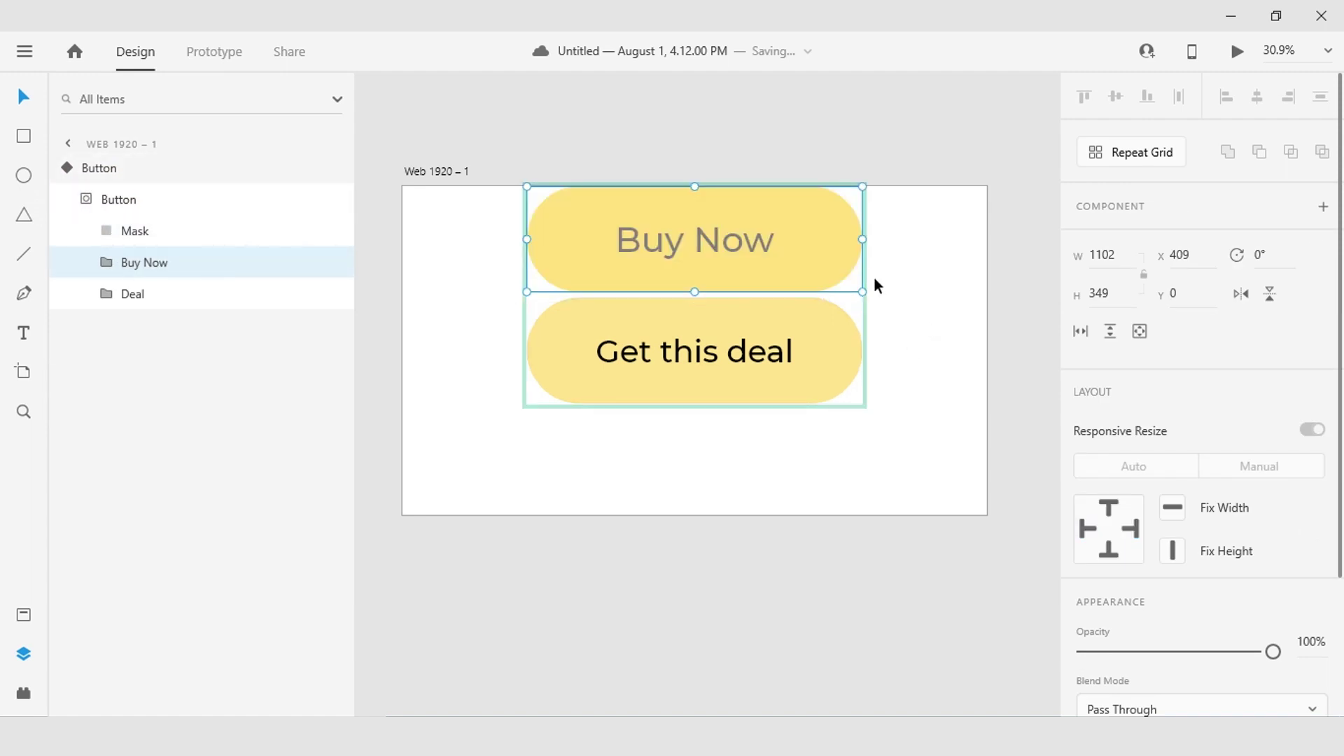
left_click_drag(841, 246, 540, 361)
key("ctrl+z")
key("ctrl+shift+z")
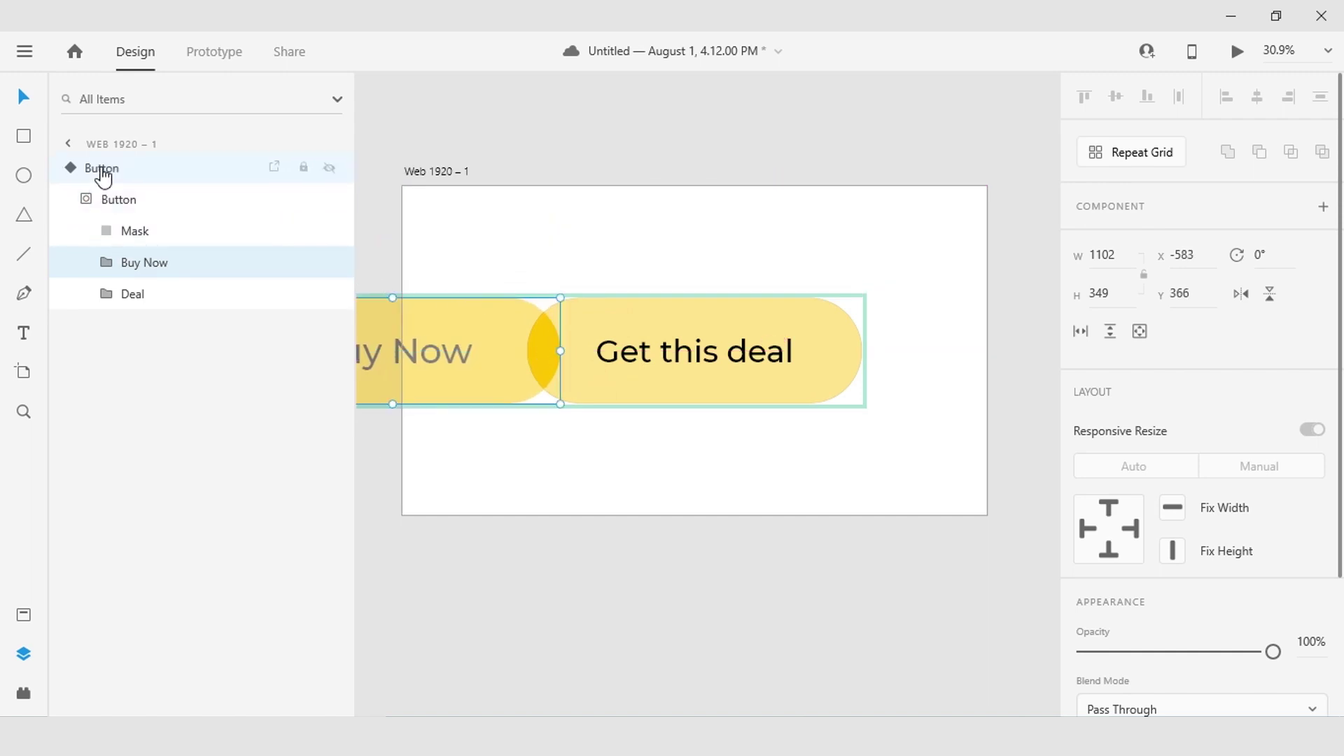
Step: Switch the Button back to its Default State and preview the sideways hover animation
left_click(97, 171)
left_click(1106, 248)
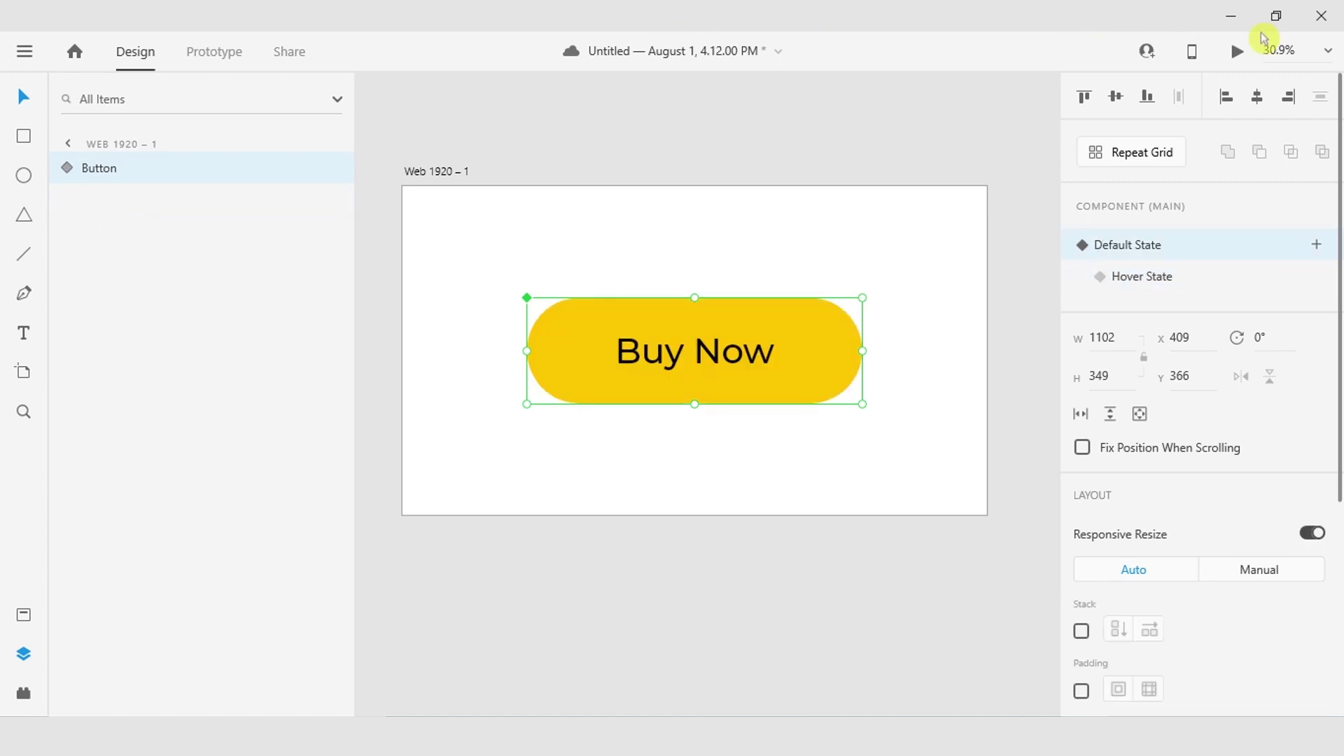
left_click(1238, 51)
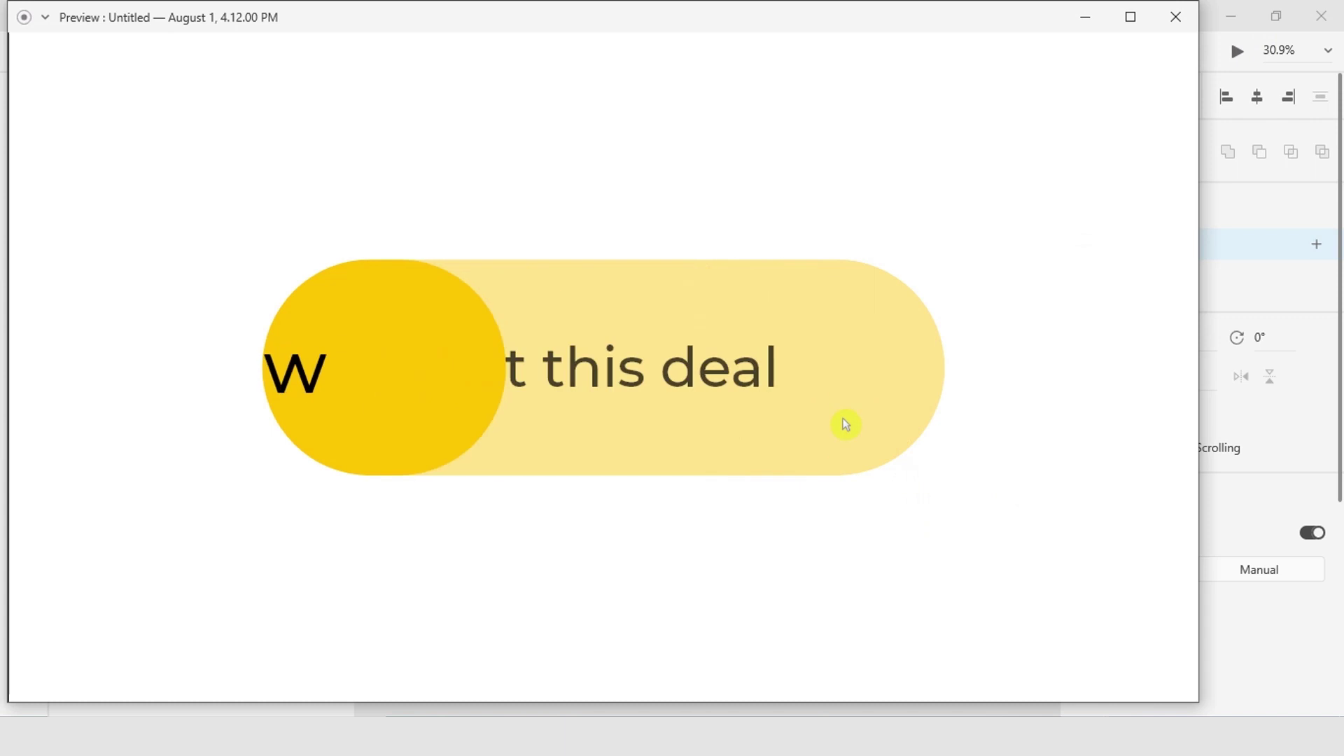